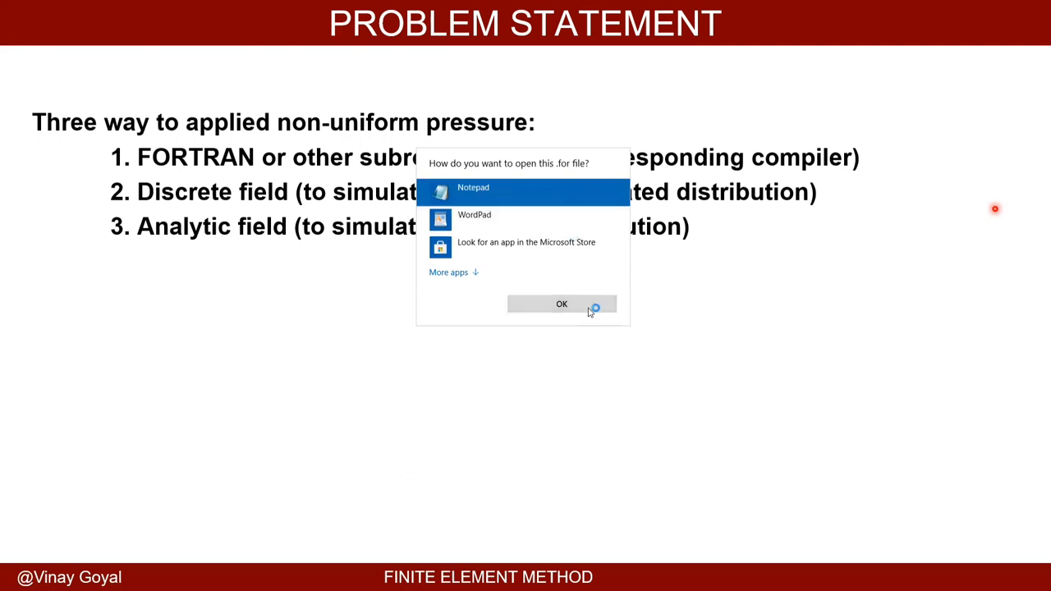
Open load.for in Notepad and walk through its DLOAD declaration, X/Y/Z coordinates and TIME line.
click(593, 302)
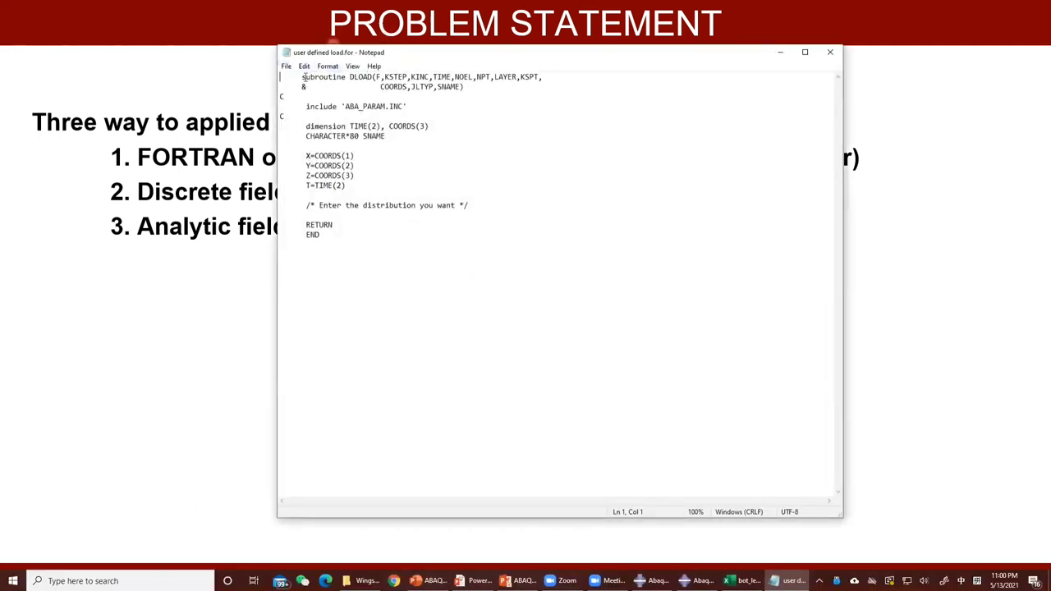
drag(317, 76, 429, 79)
click(438, 98)
drag(311, 106, 392, 136)
click(355, 156)
drag(301, 149, 375, 174)
drag(306, 186, 453, 205)
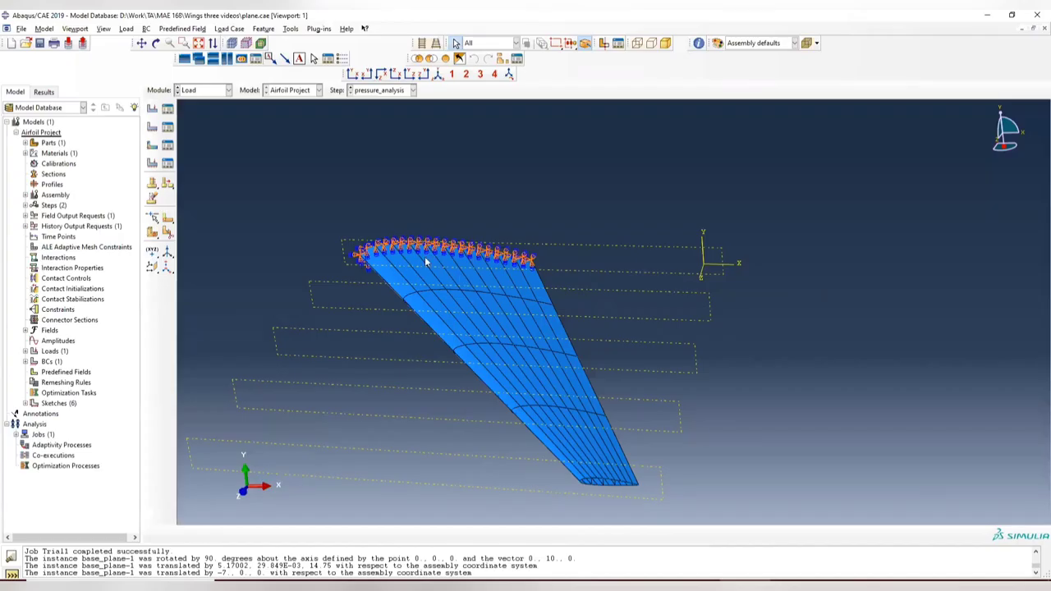
Switch to the Step module and open the Step Manager listing pressure_analysis.
ctrl+alt+drag(424, 257, 683, 355)
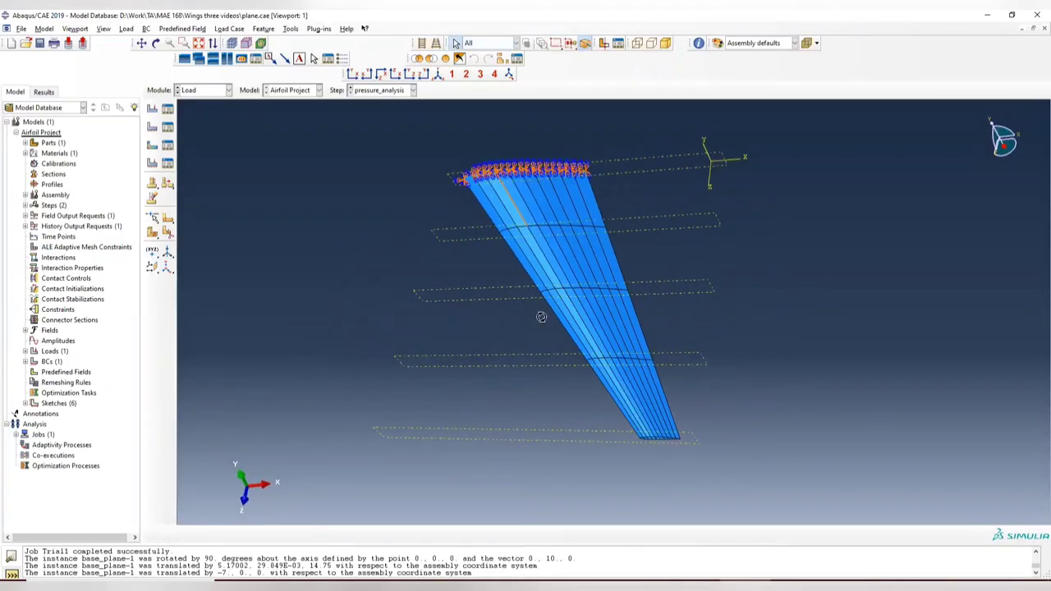
drag(554, 302, 550, 250)
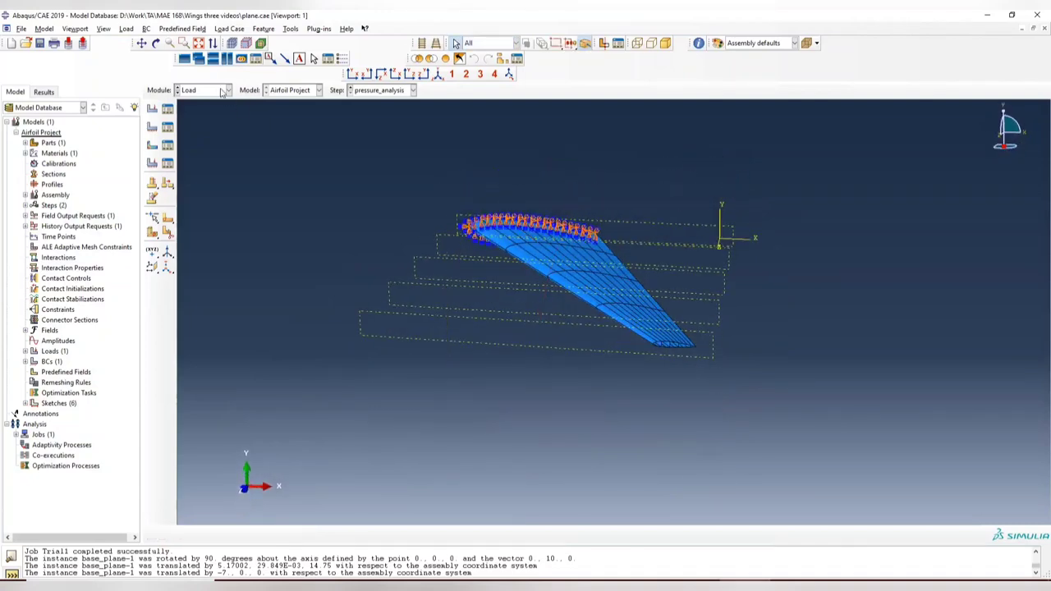
click(221, 91)
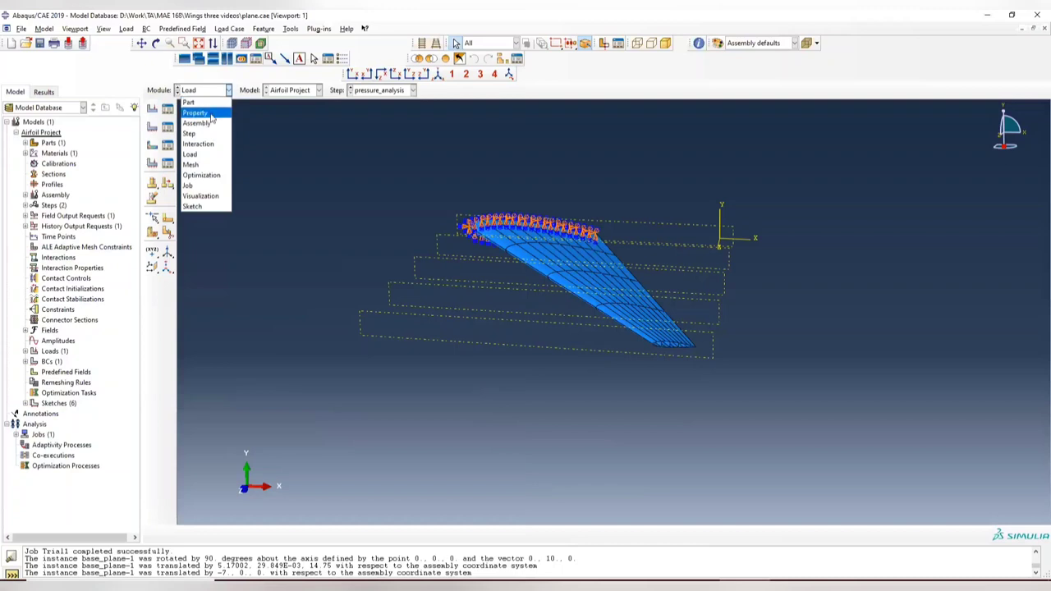
click(215, 134)
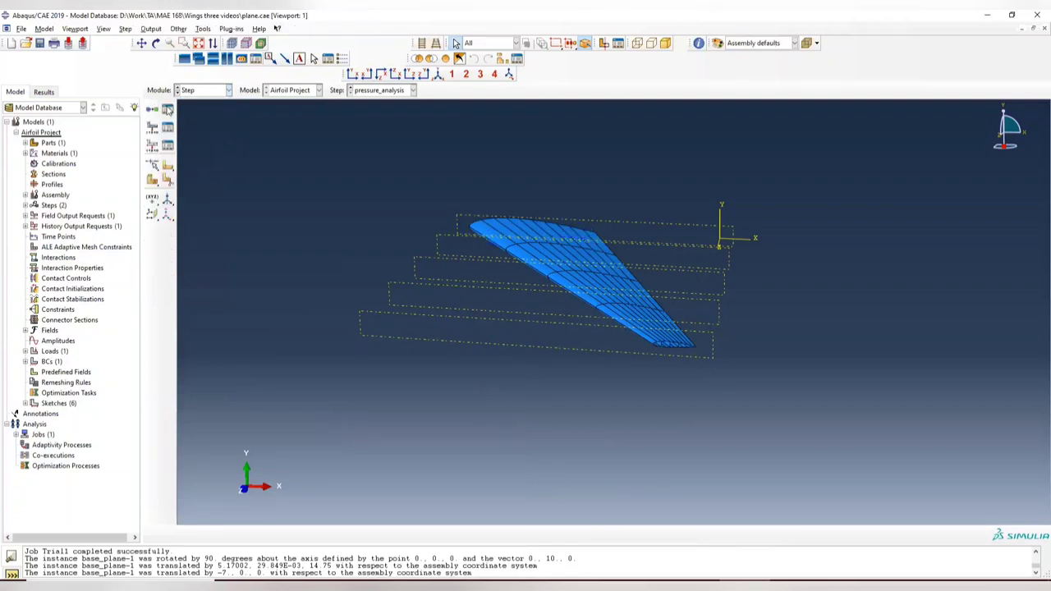
click(168, 109)
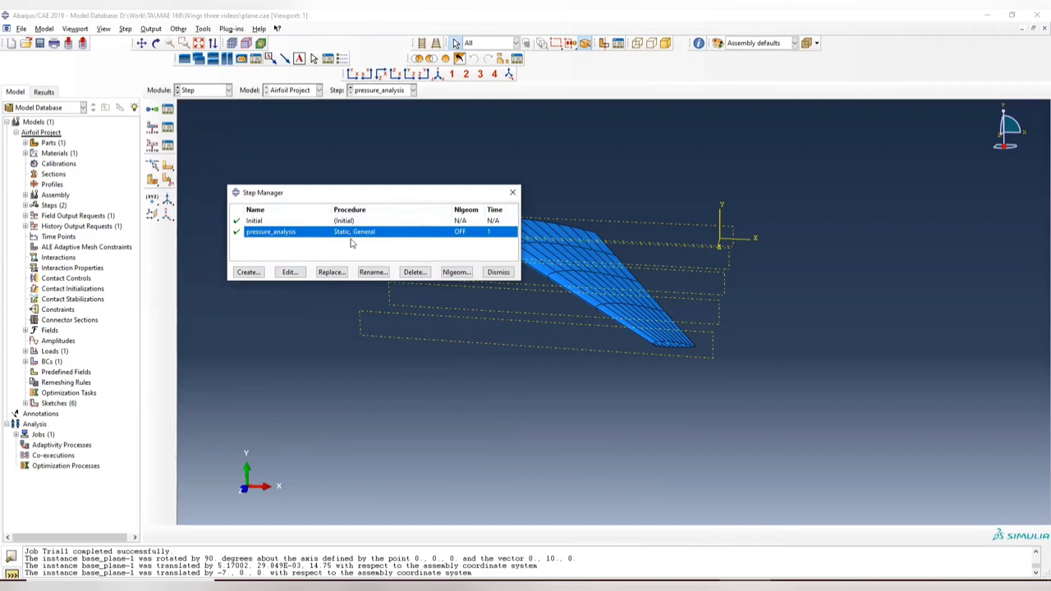
Turn Nlgeom on for the pressure_analysis step.
click(289, 272)
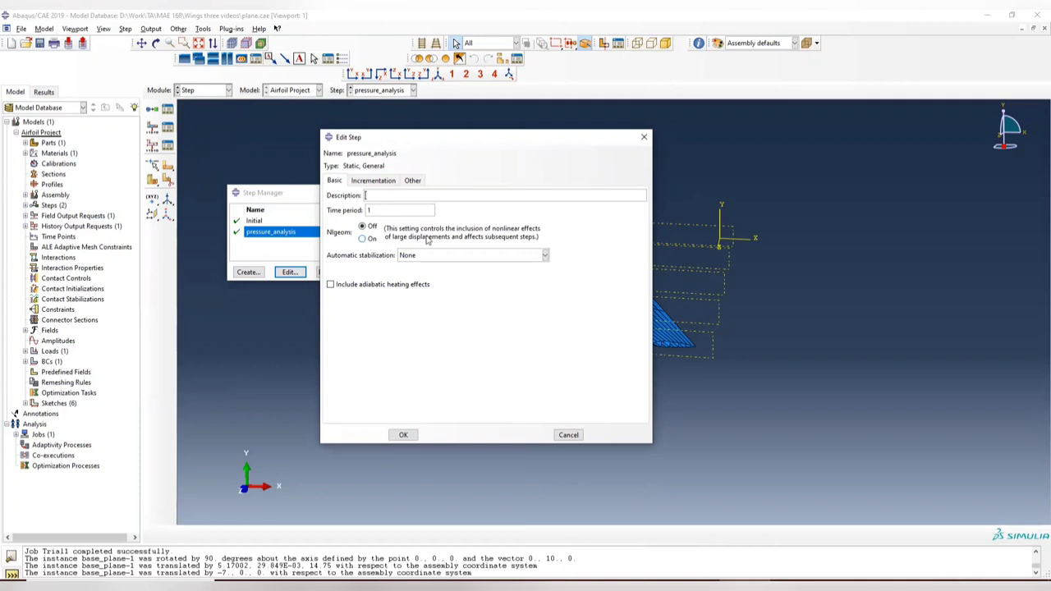
click(364, 239)
click(403, 436)
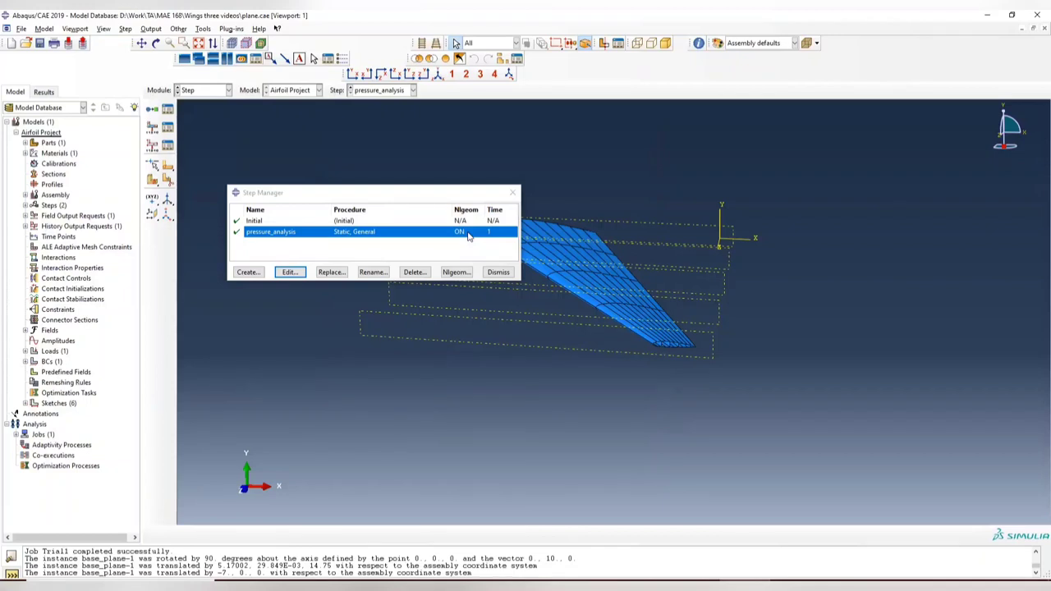
Set pressure_analysis incrementation to initial 0.1 and minimum 1e-6, then close the Step Manager.
click(289, 272)
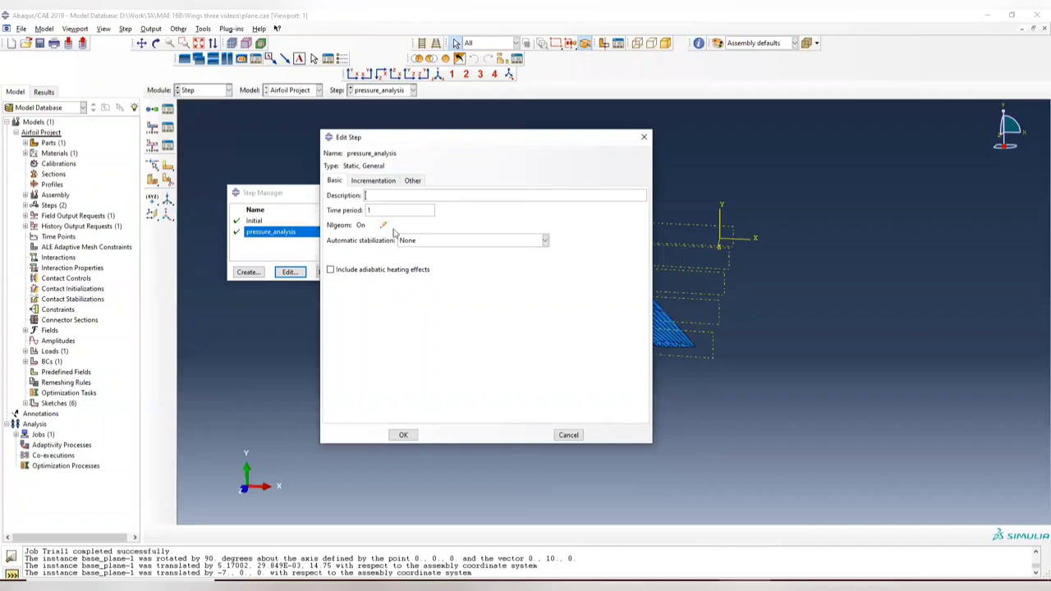
click(379, 180)
double_click(379, 235)
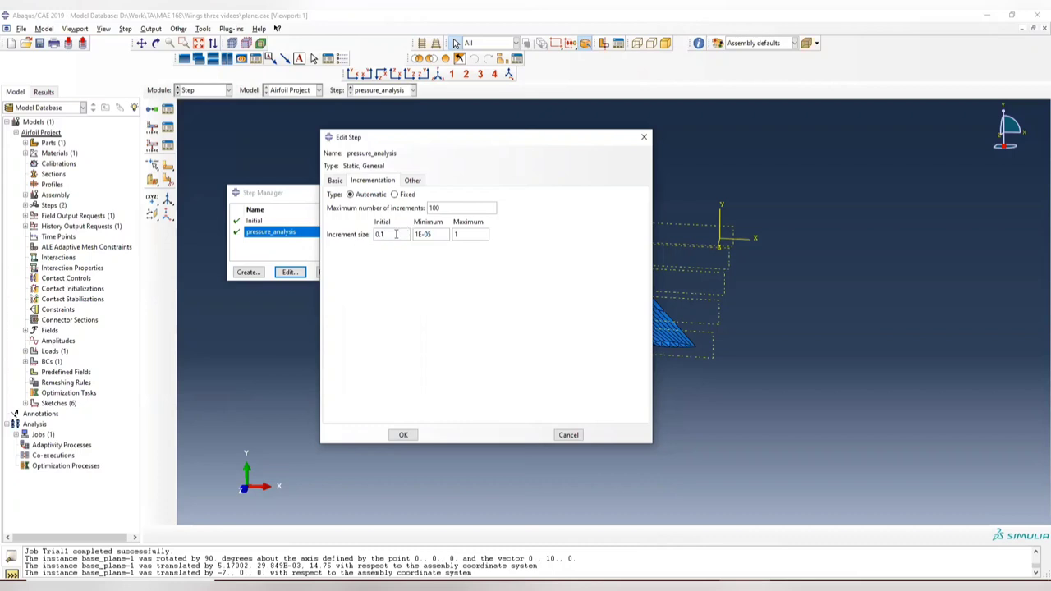
double_click(376, 235)
drag(388, 235, 362, 238)
double_click(456, 234)
drag(432, 233, 384, 235)
text(1e-6)
drag(447, 233, 413, 235)
click(403, 434)
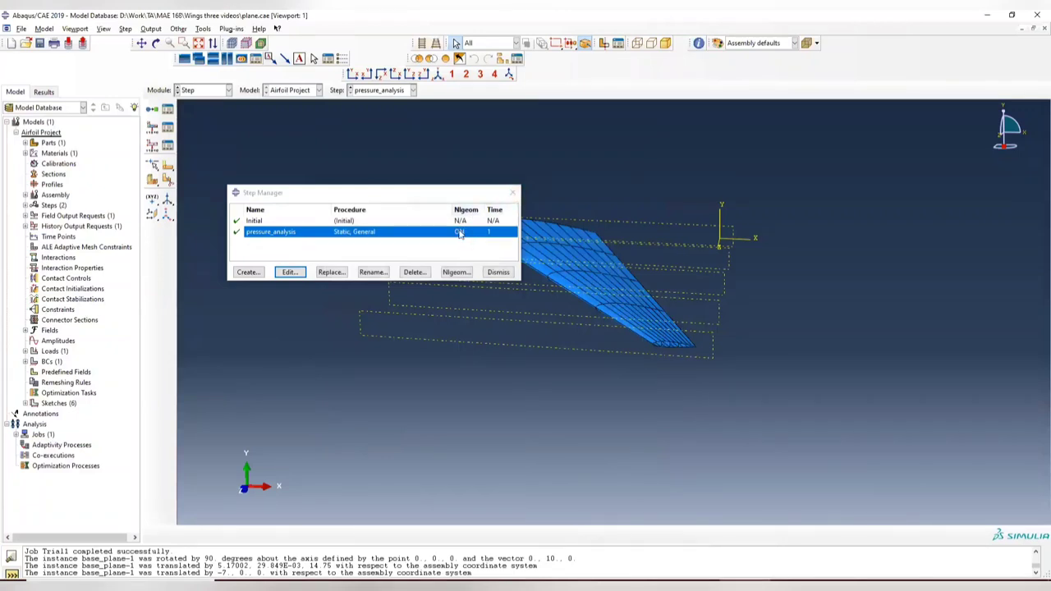
click(512, 194)
Switch to the Load module and orbit the view of the loaded wing.
click(204, 92)
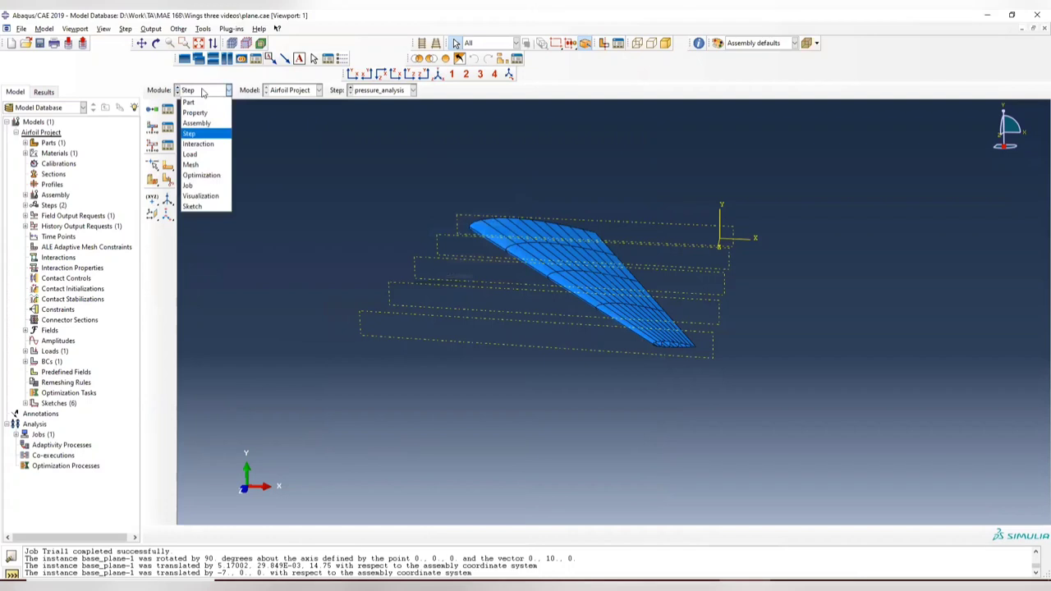
click(206, 155)
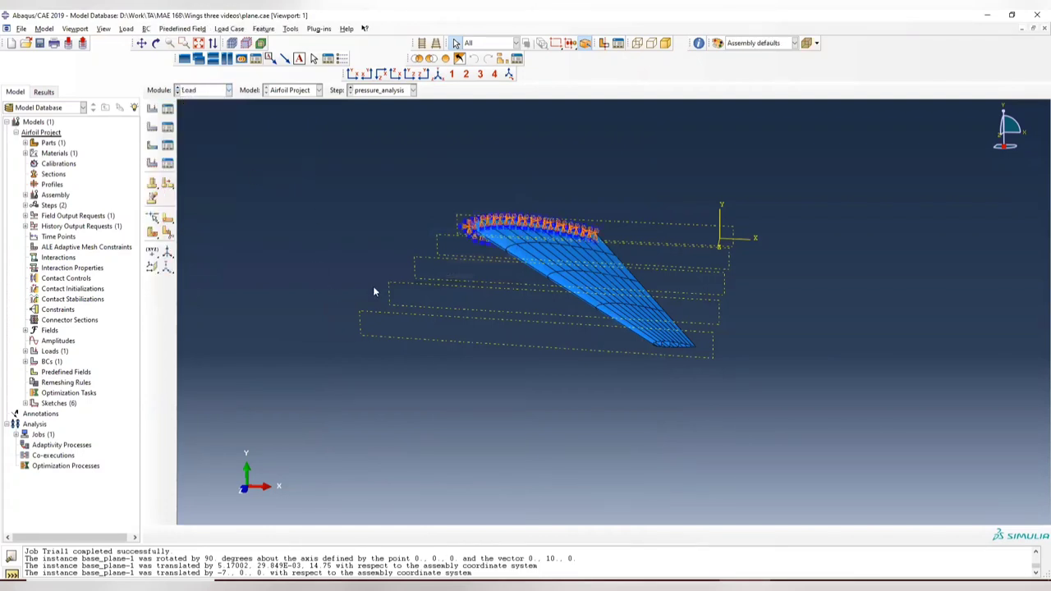
ctrl+alt+drag(419, 285, 542, 279)
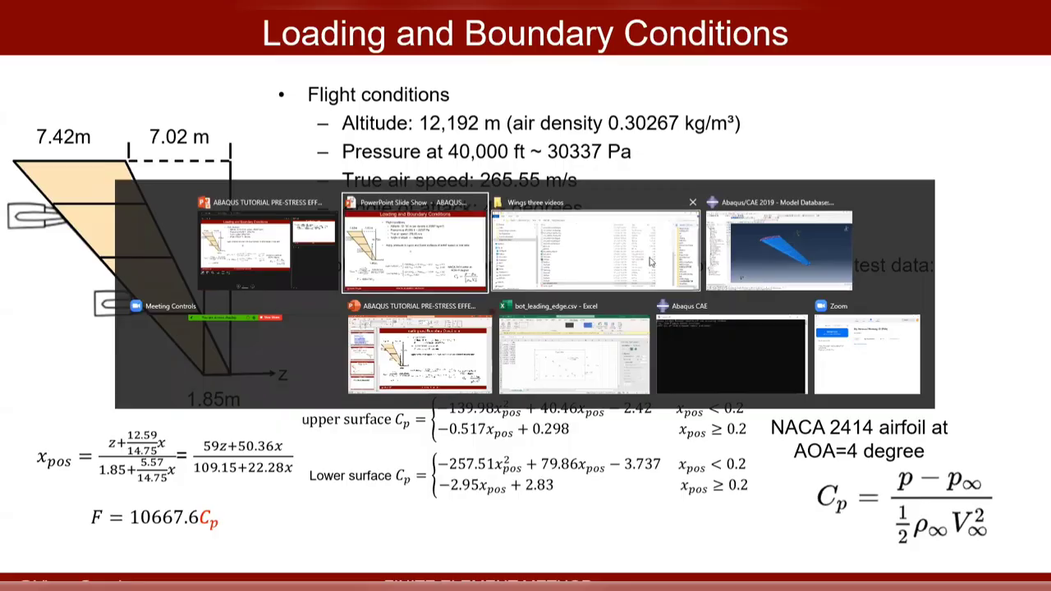
Bring the Abaqus/CAE window with the loaded wing back to the front.
click(757, 256)
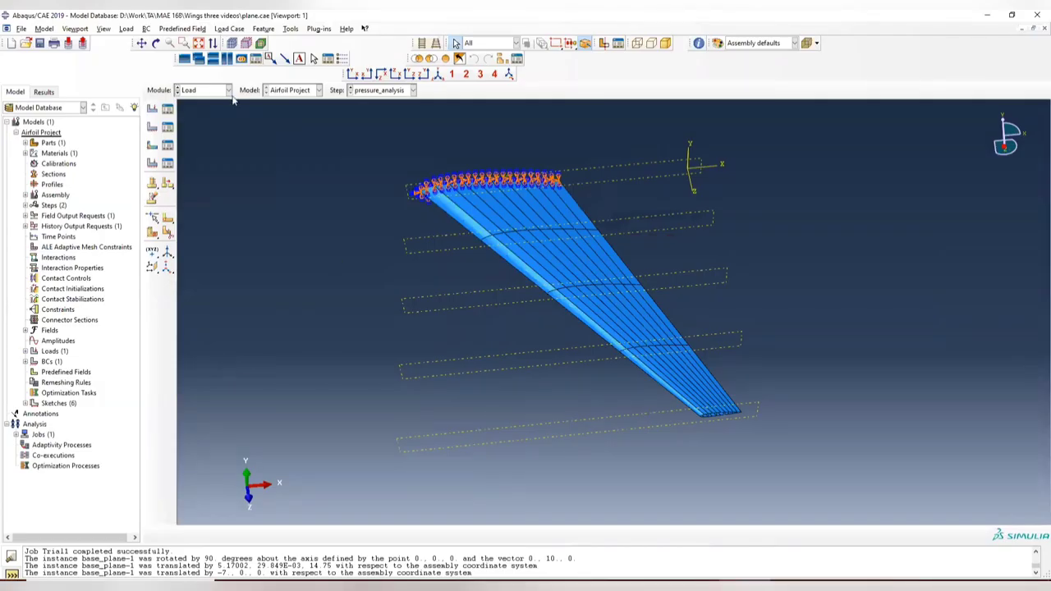
ctrl+alt+drag(515, 231, 639, 177)
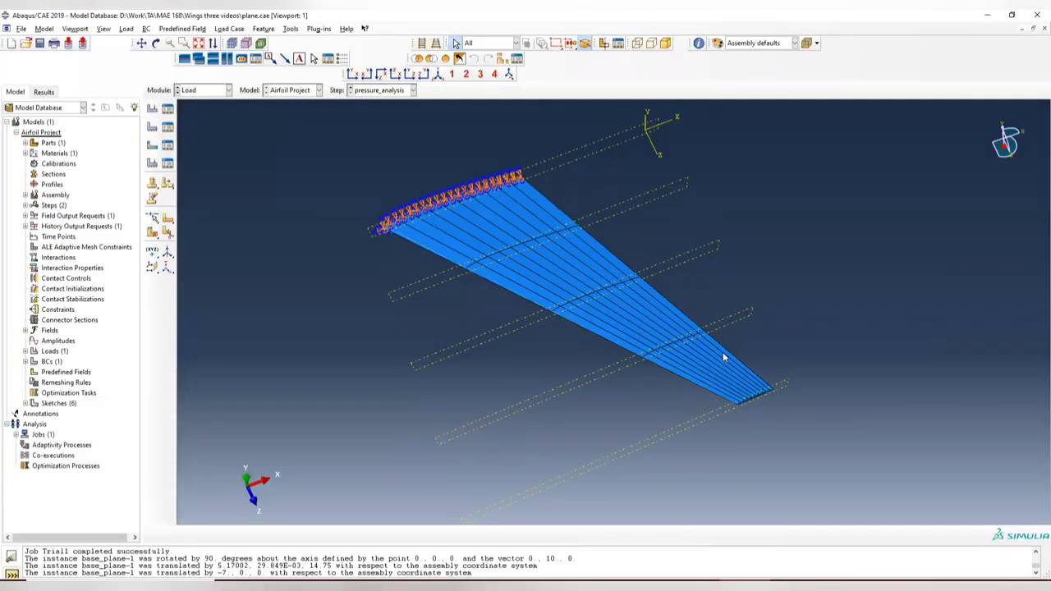
ctrl+alt+middle_drag(726, 365, 645, 112)
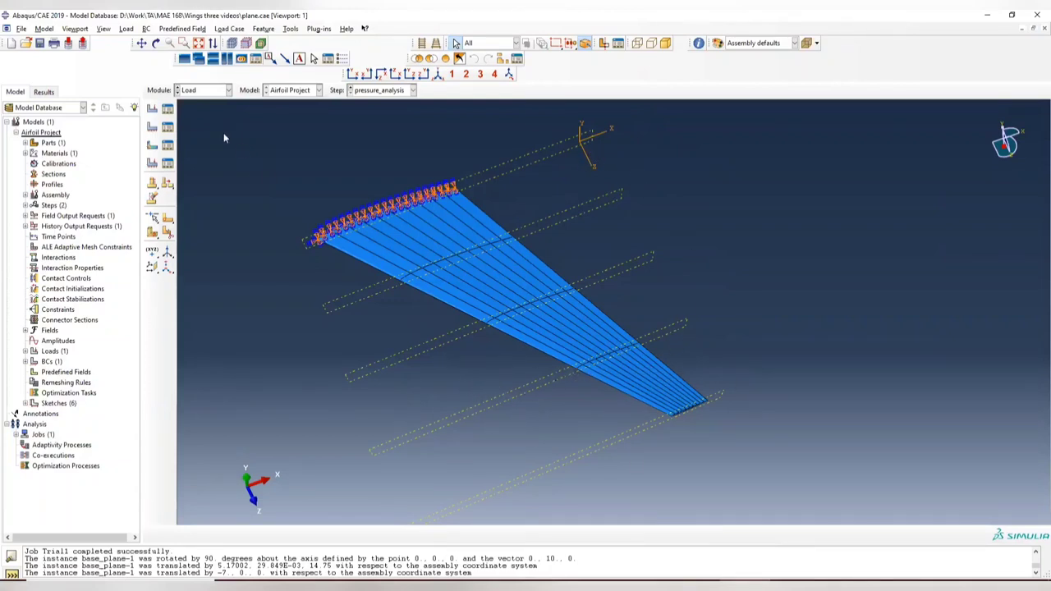
Switch to the Assembly module and rotate the wing instance about the datum axis.
click(194, 90)
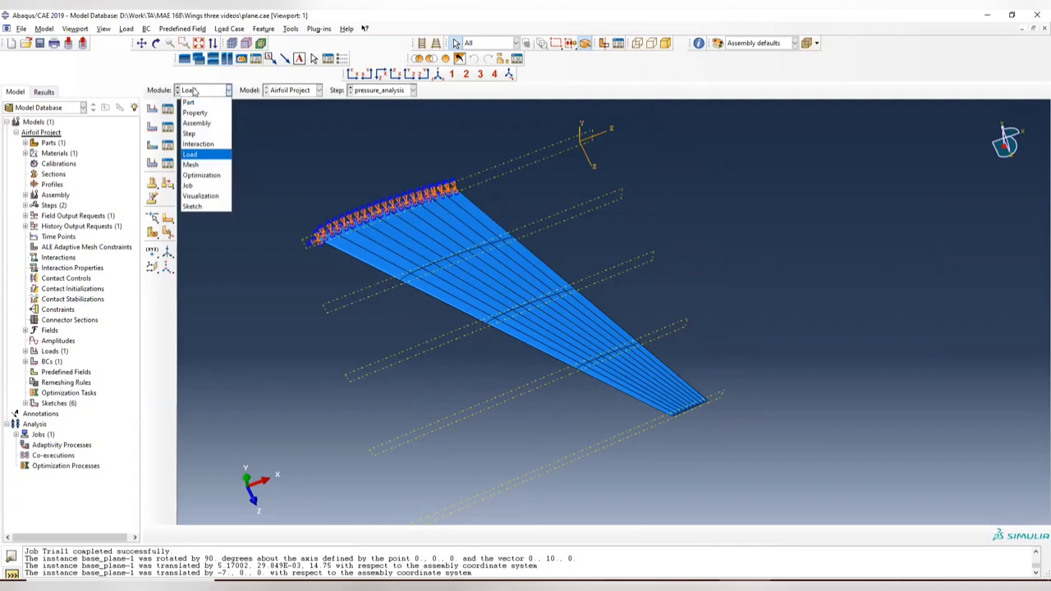
click(208, 115)
click(203, 90)
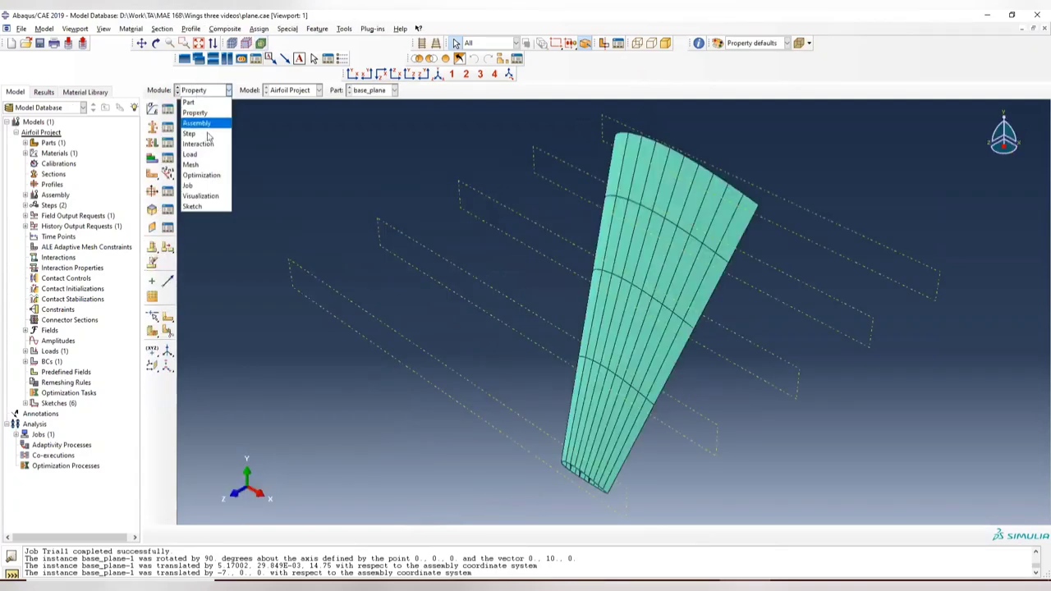
click(203, 124)
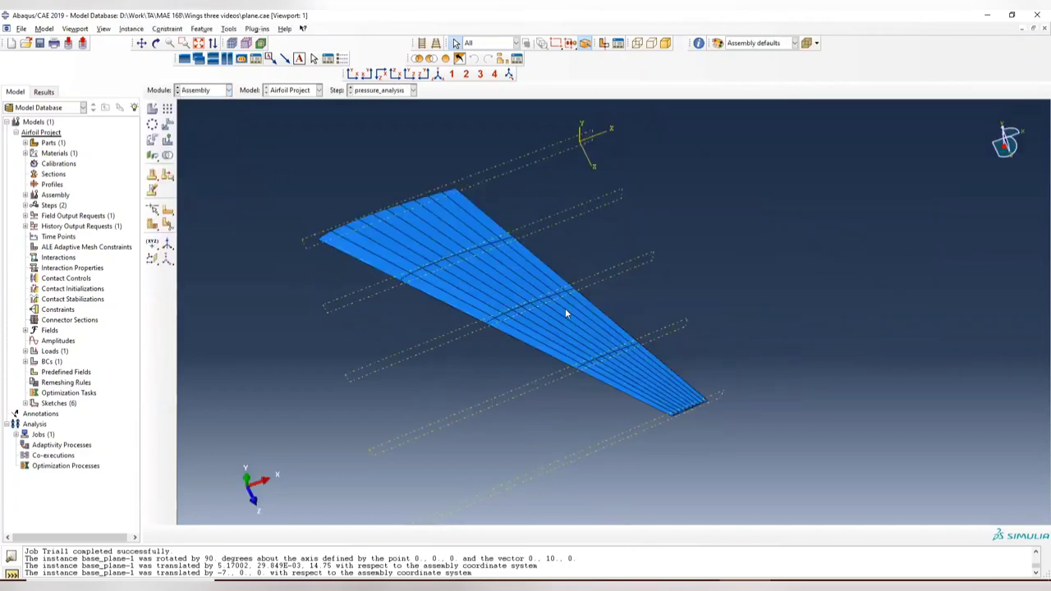
click(152, 141)
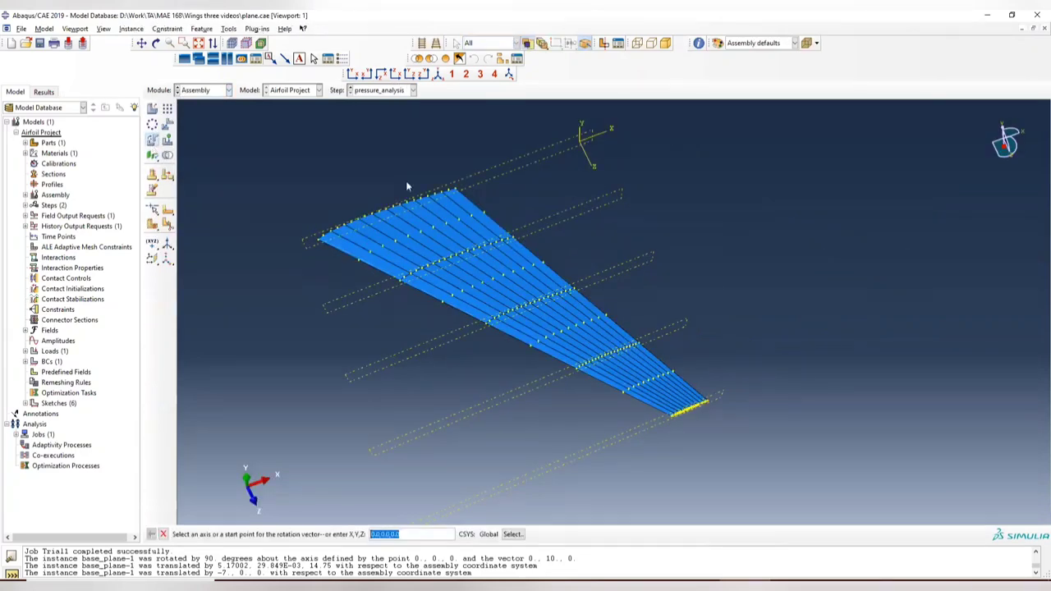
ctrl+alt+drag(568, 382, 626, 197)
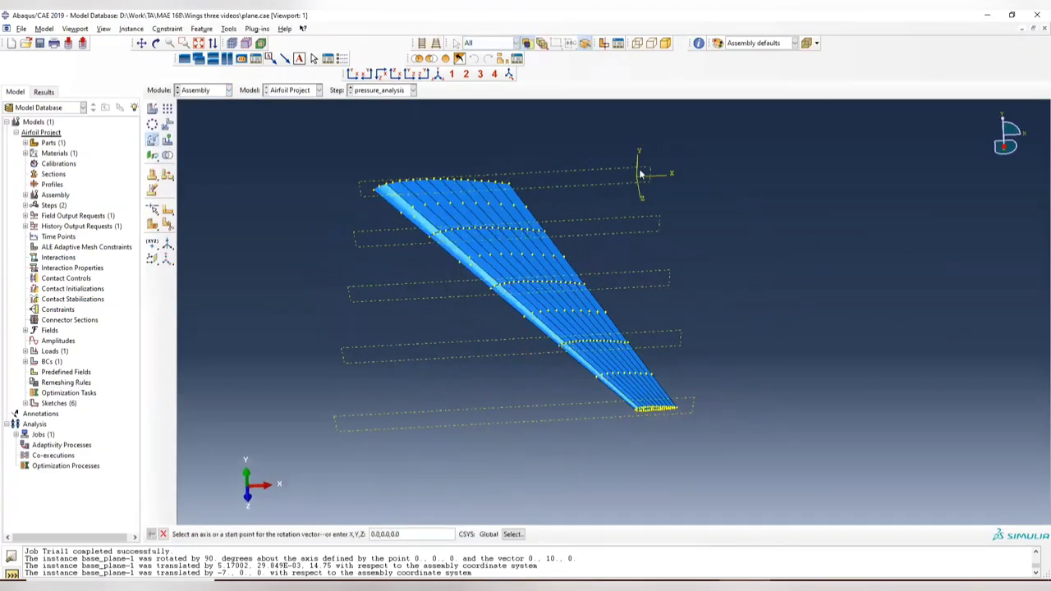
click(638, 168)
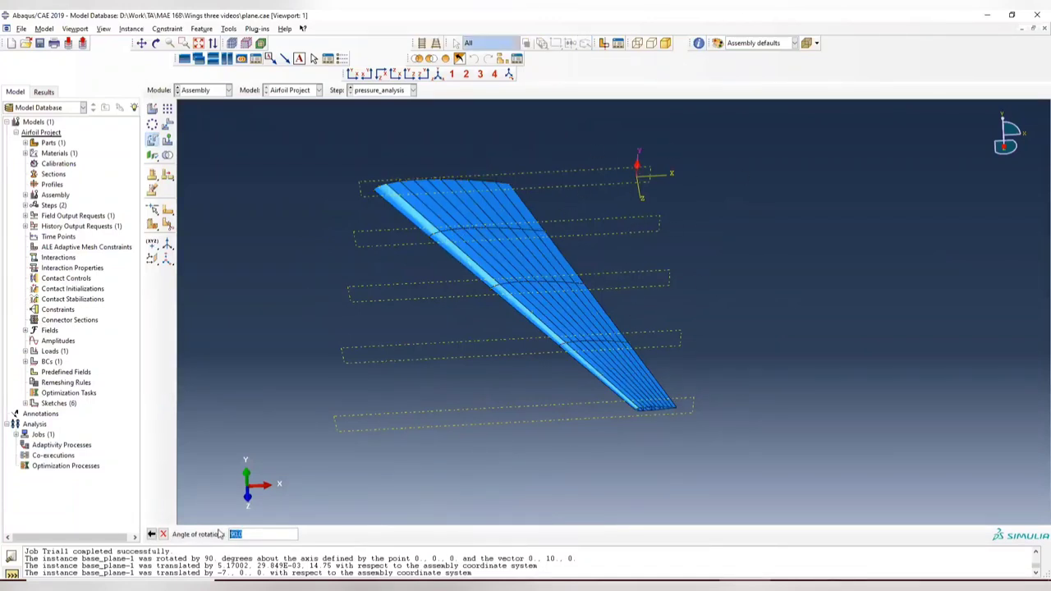
key(BackSpace)
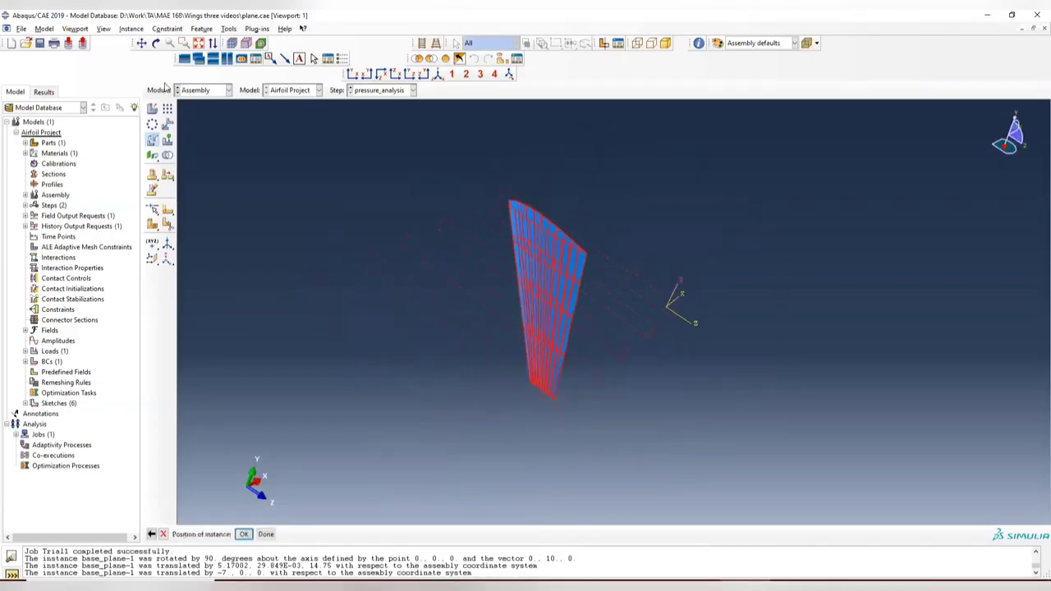
click(243, 534)
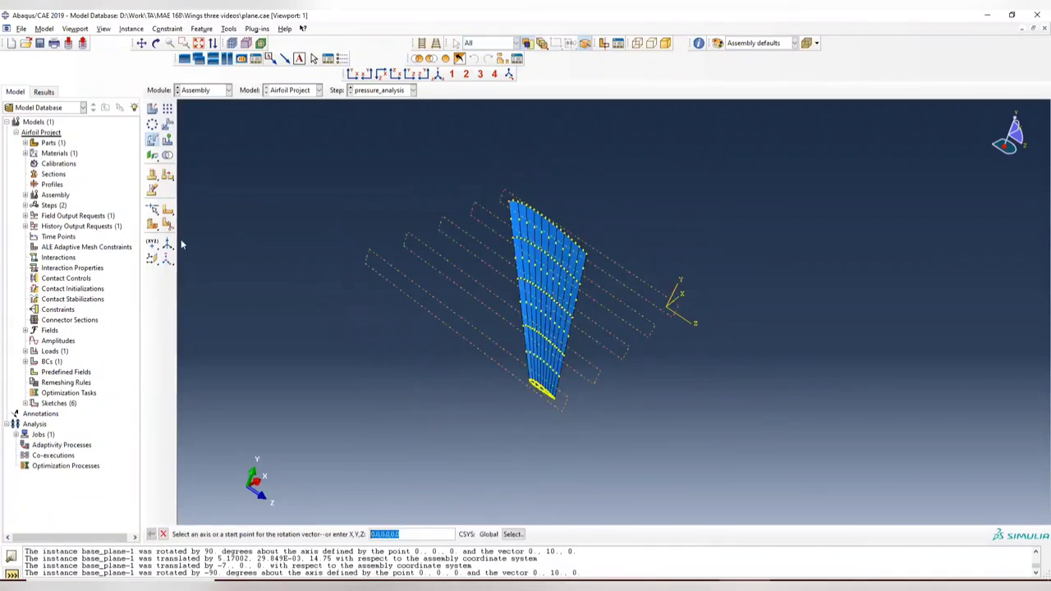
click(163, 534)
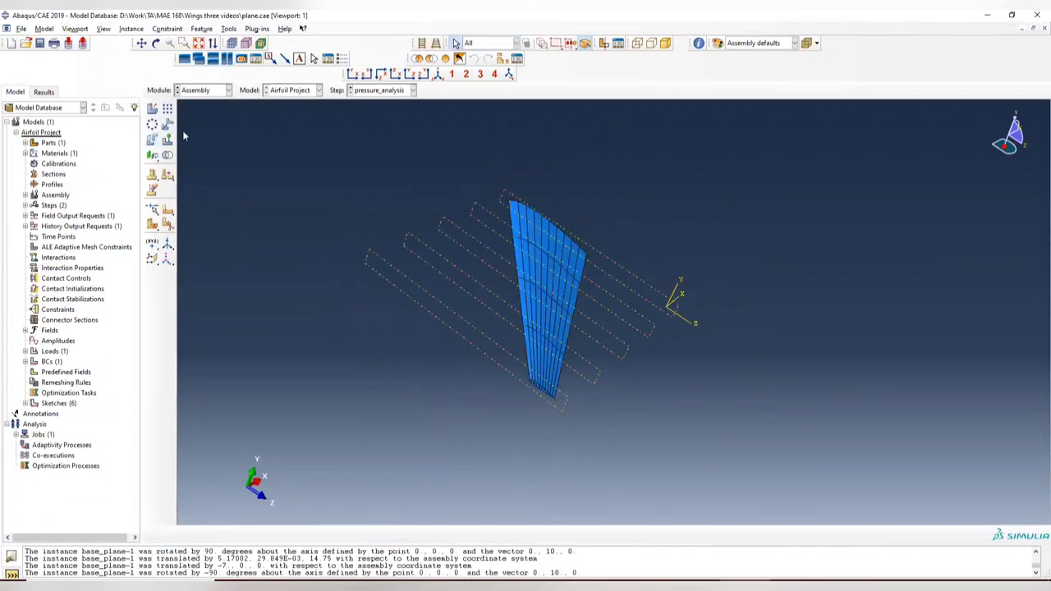
Translate the wing instance from its root vertex to the target reference point.
click(167, 126)
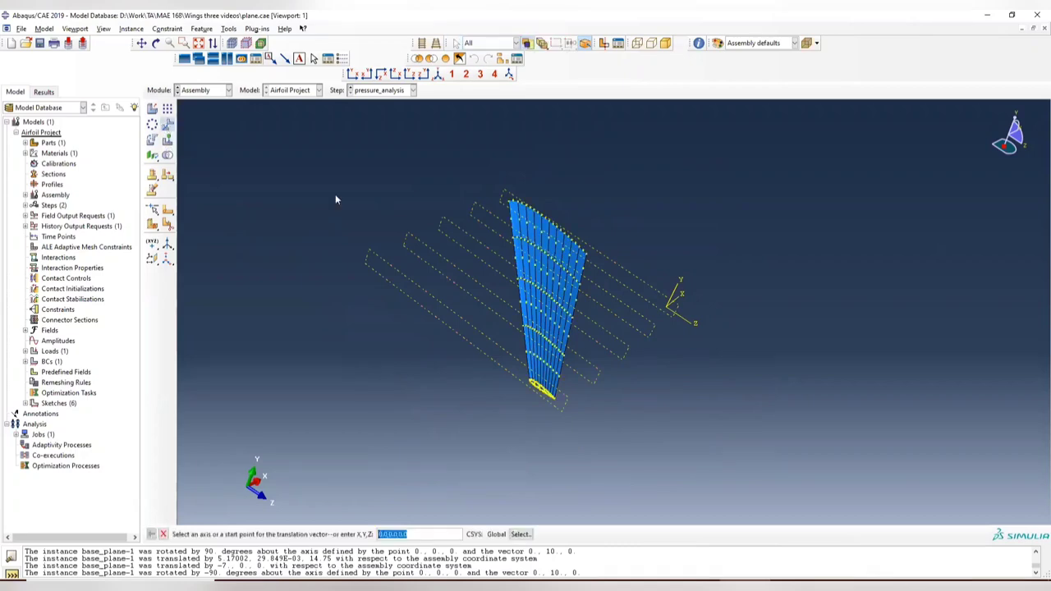
scroll(526, 394, up, 5)
scroll(554, 378, up, 6)
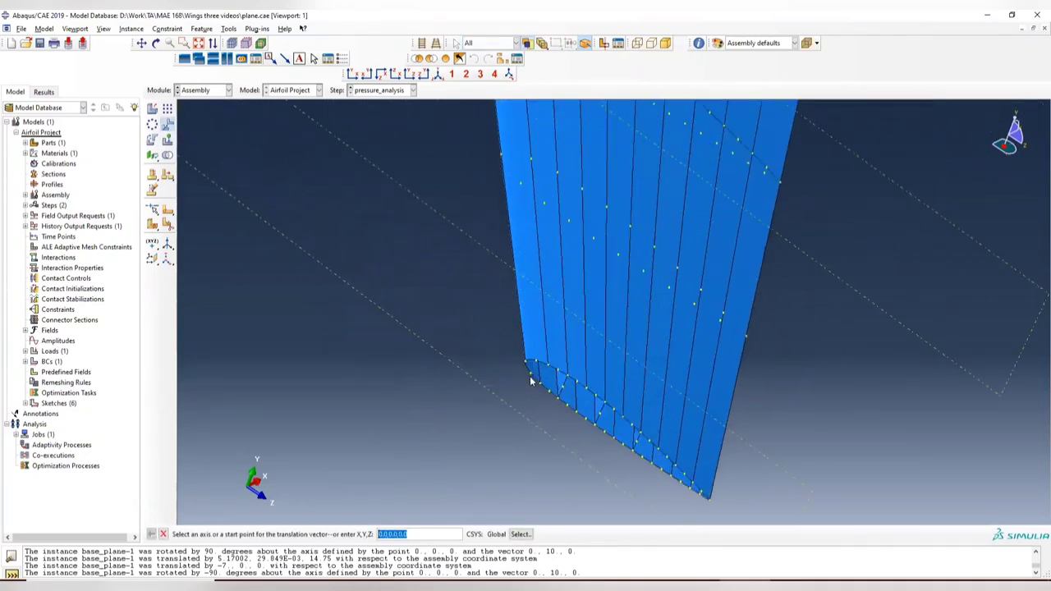
click(521, 351)
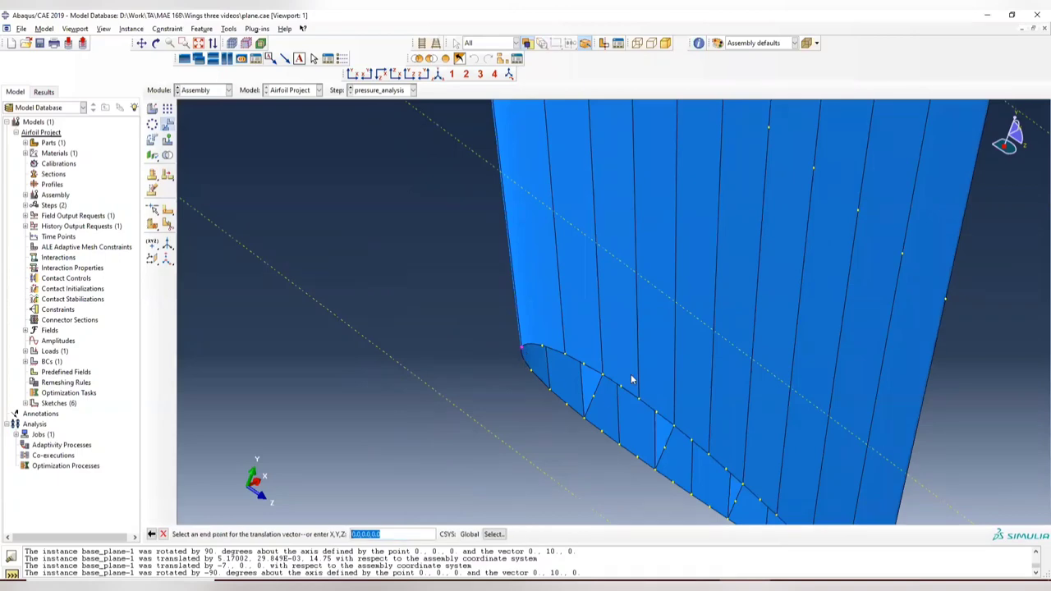
scroll(609, 289, down, 8)
scroll(539, 387, up, 6)
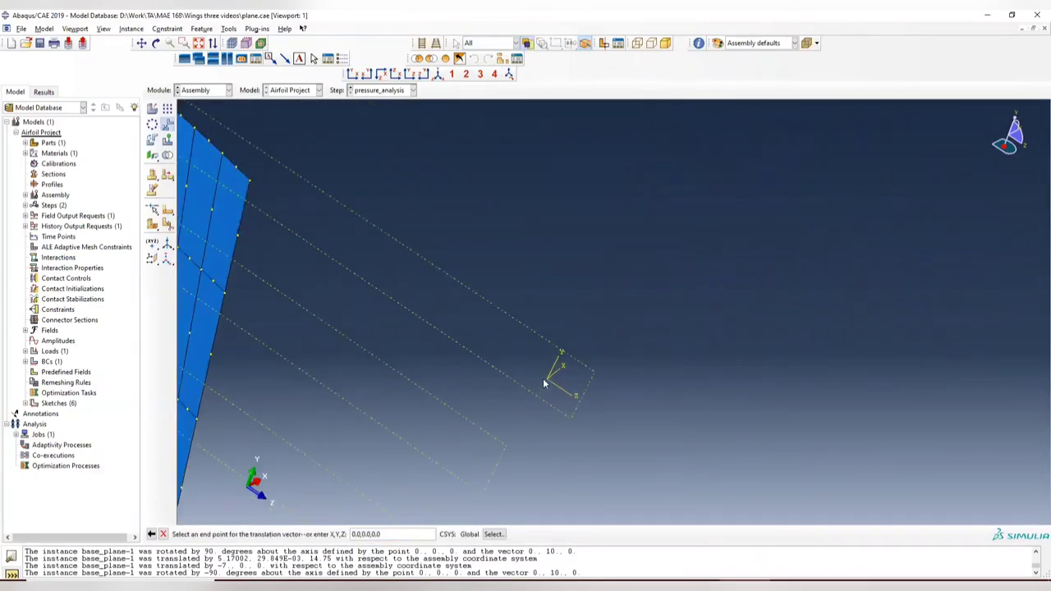
click(546, 383)
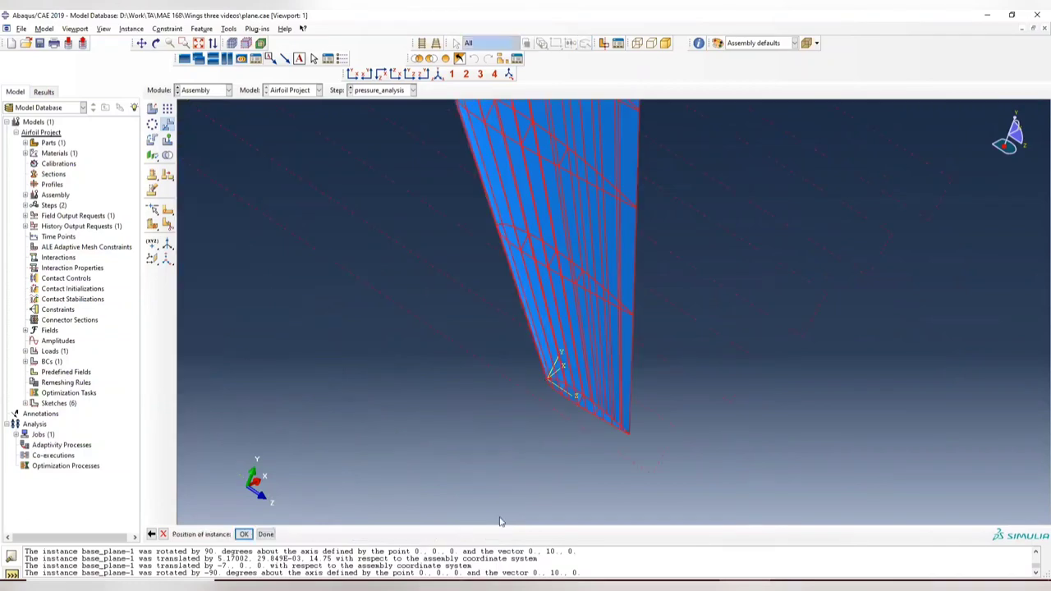
click(242, 535)
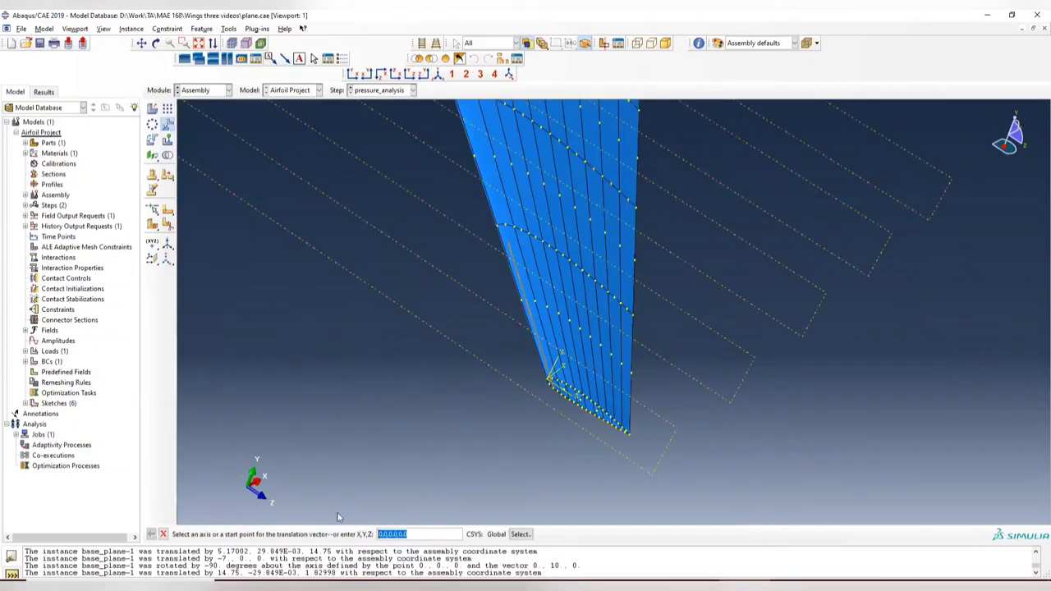
click(163, 534)
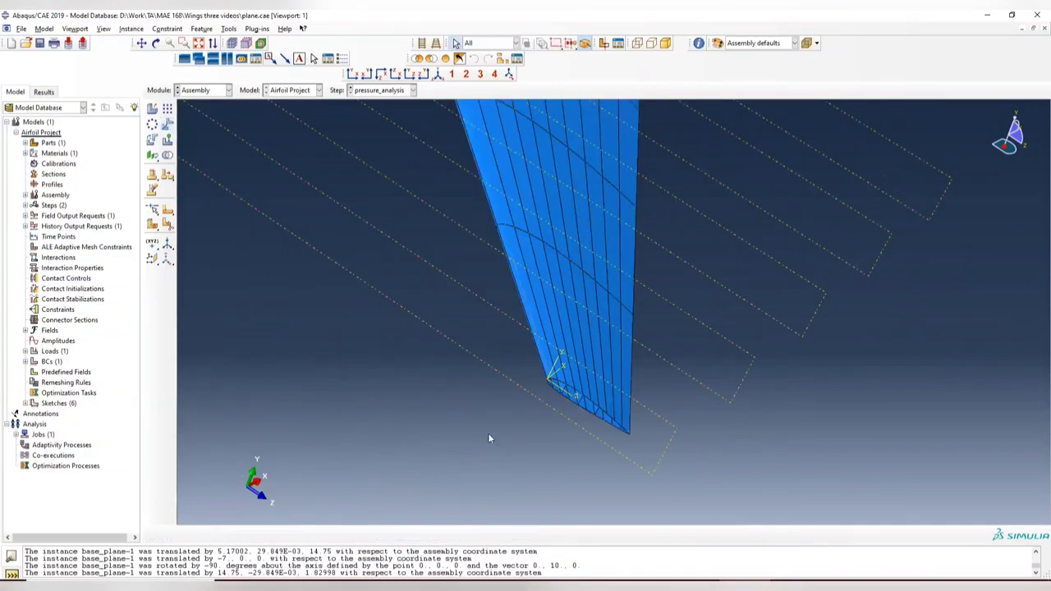
ctrl+alt+drag(534, 405, 717, 391)
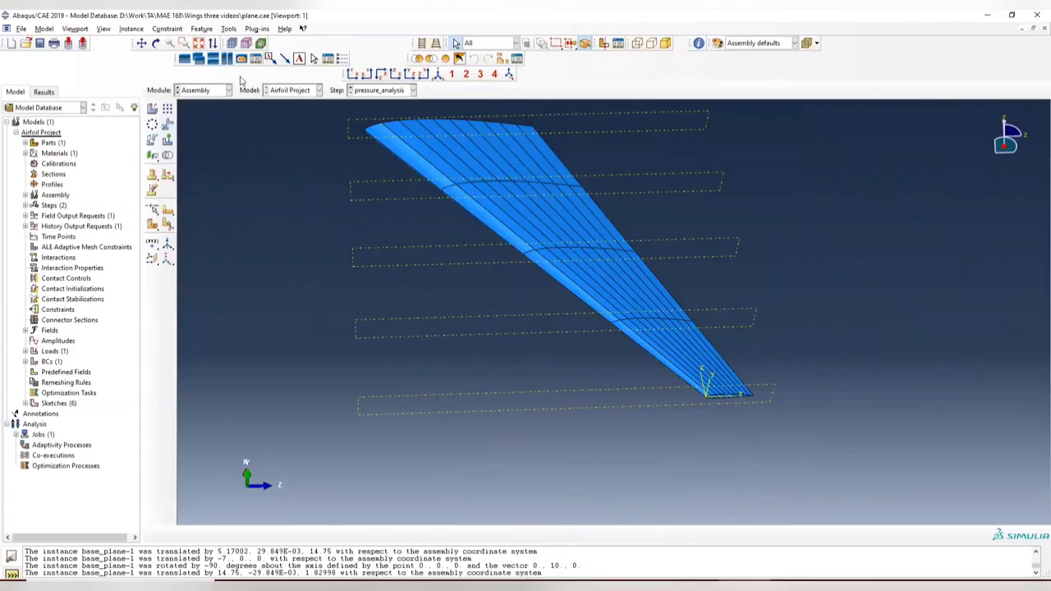
Switch to the Load module and start a new field in the Analytical Field Manager.
click(220, 91)
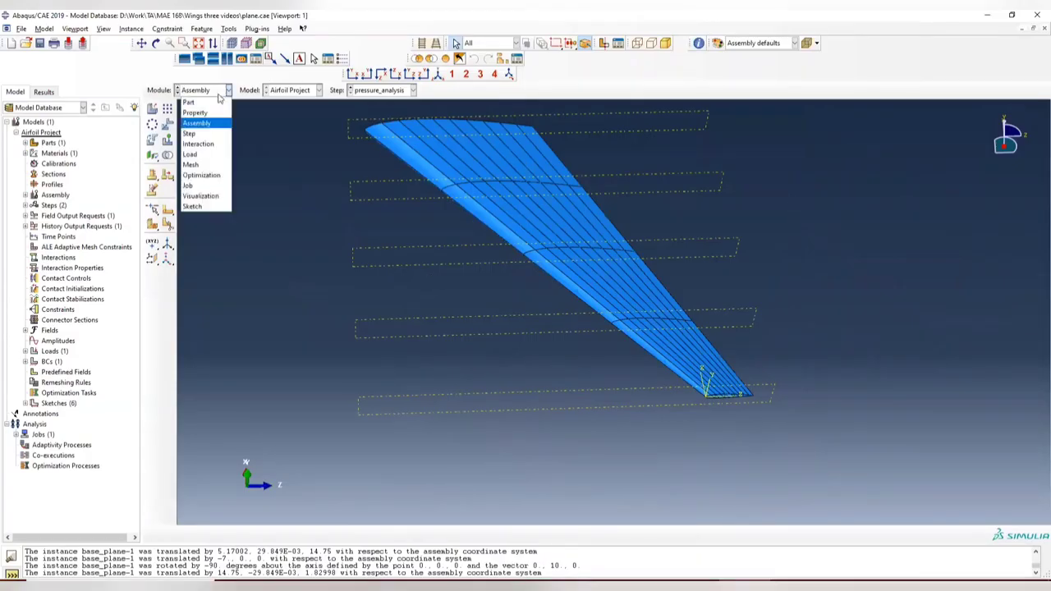
click(215, 156)
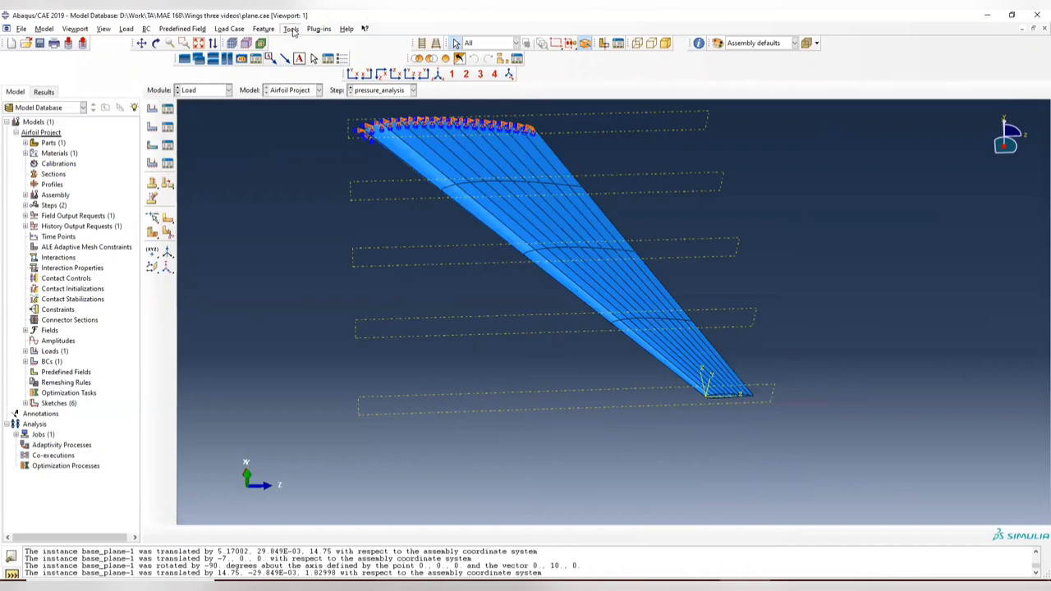
click(291, 29)
mouse_move(328, 106)
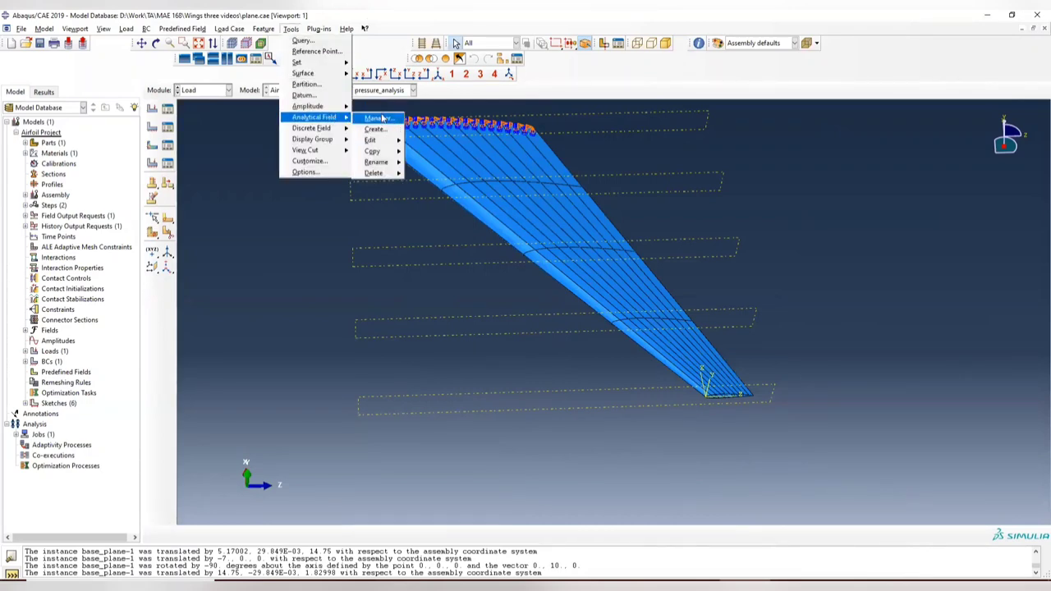
click(379, 118)
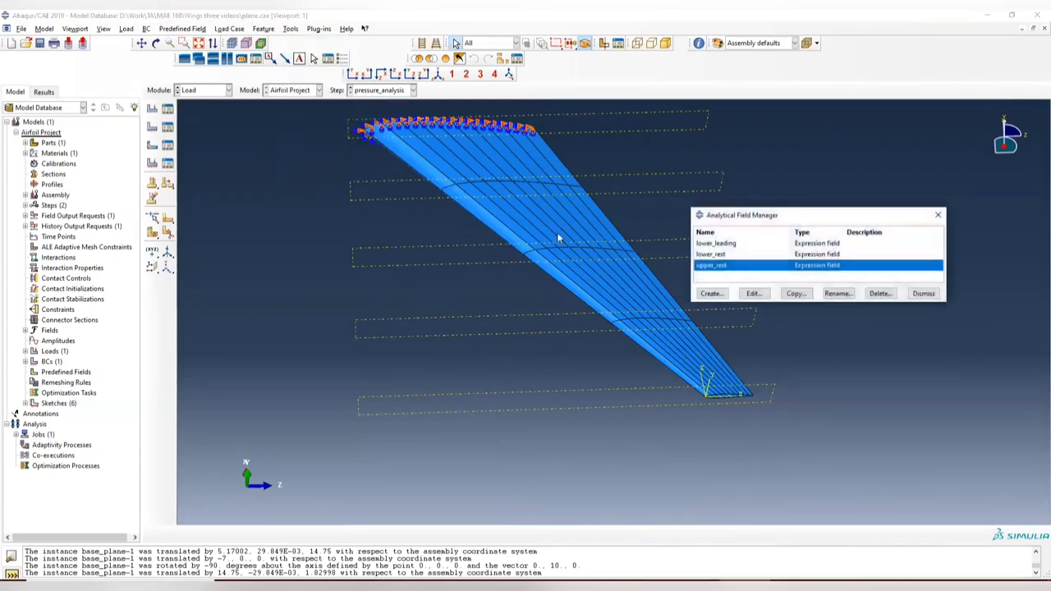
click(712, 294)
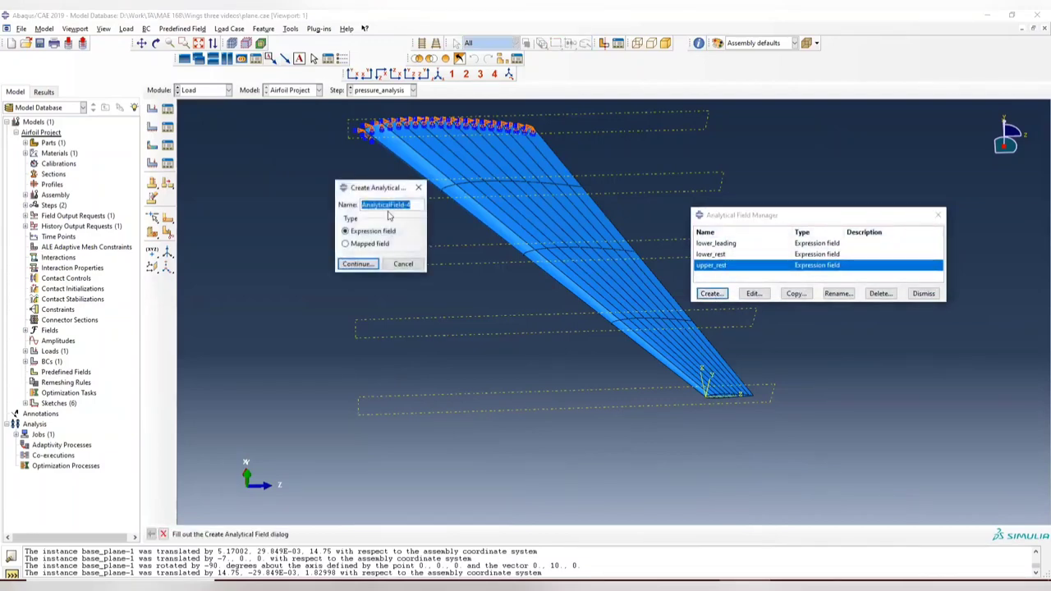
Name the field upper_leading and enter its squared pressure expression using 50.3, X and 109.1.
text(upper_leading)
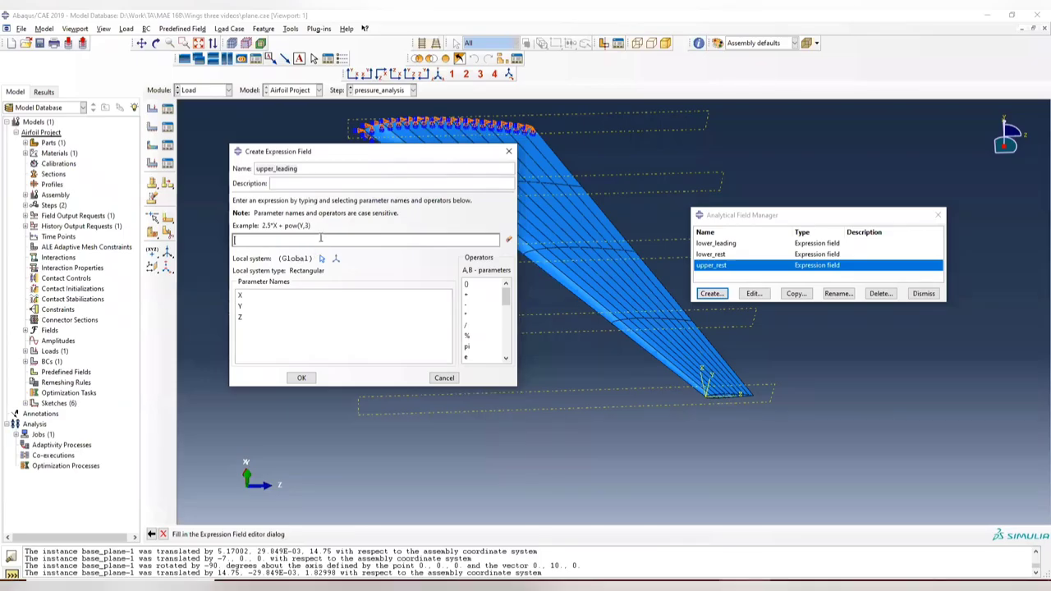
text((5)
text(50.36)
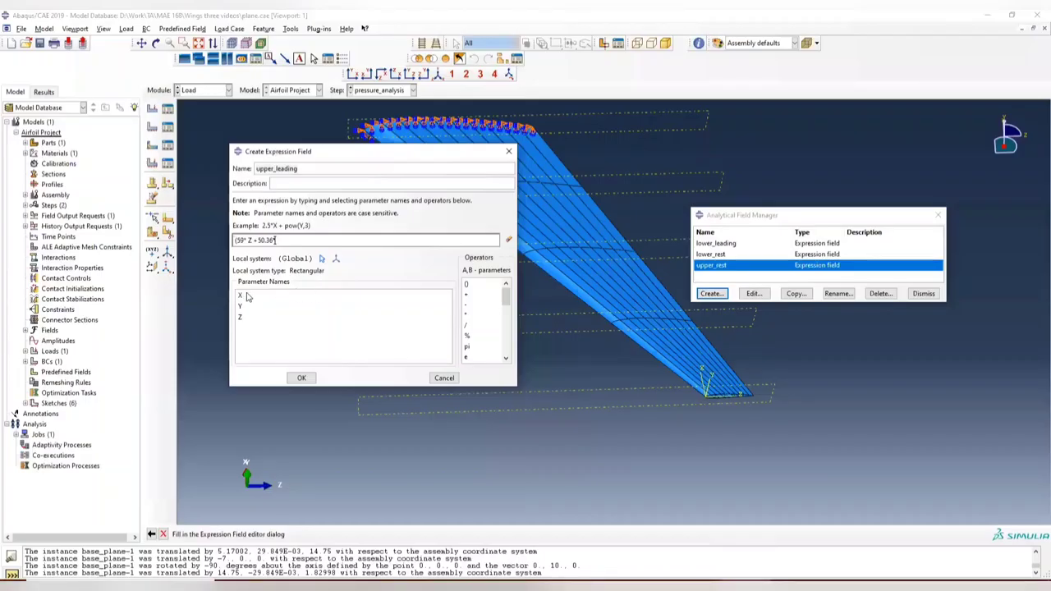
double_click(243, 295)
text())
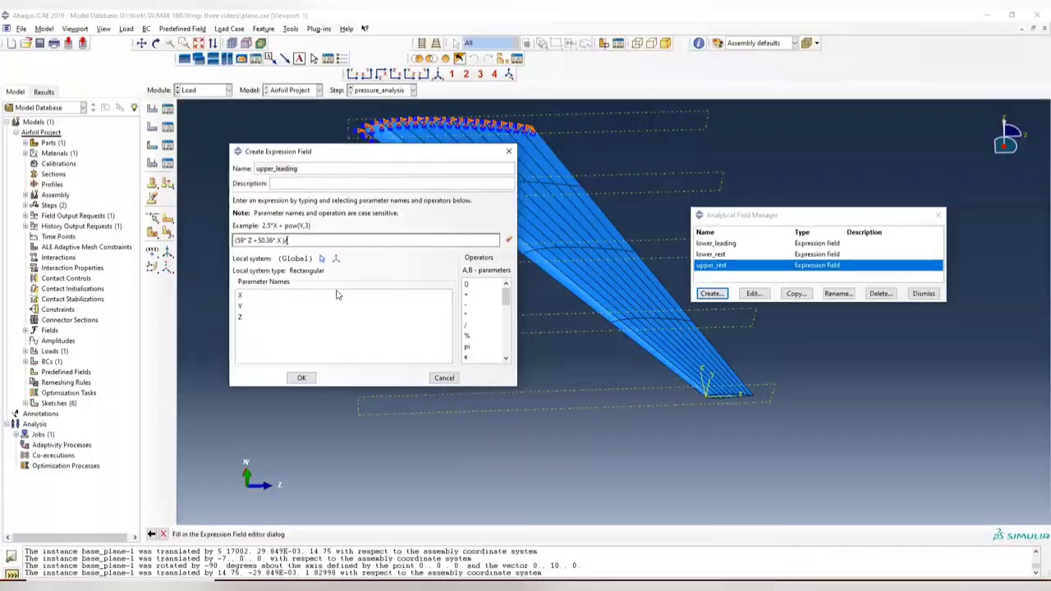
text(/(109.15+22.28 X)
drag(344, 241, 185, 217)
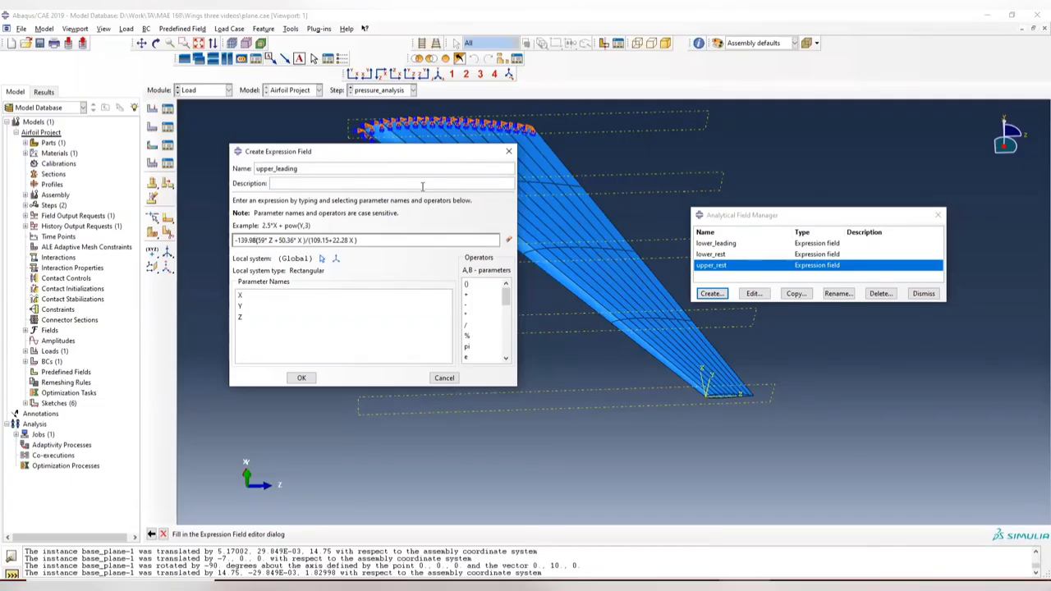
text(*)
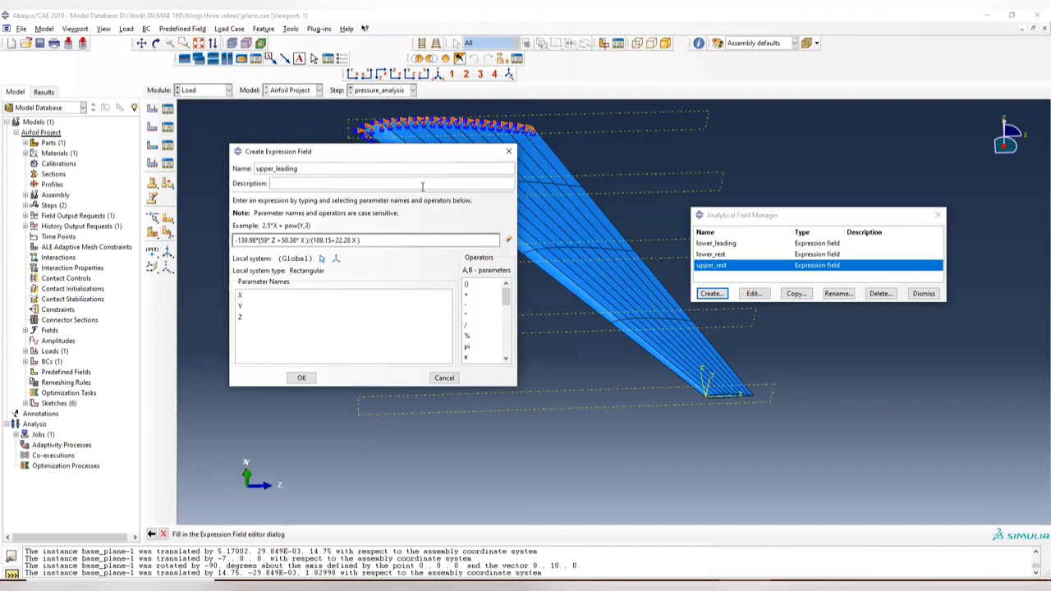
text(pow()
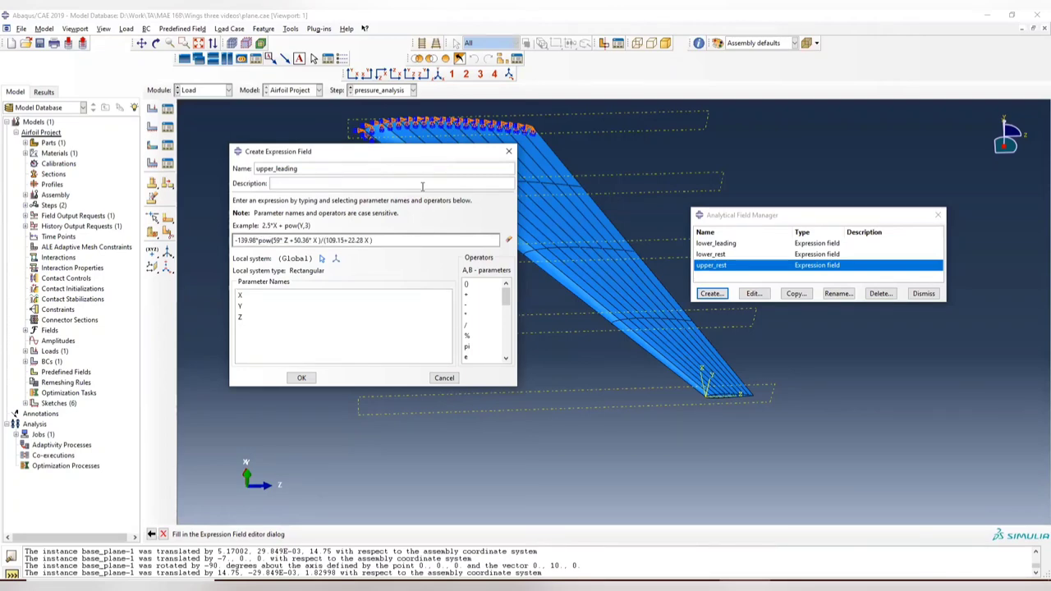
click(379, 239)
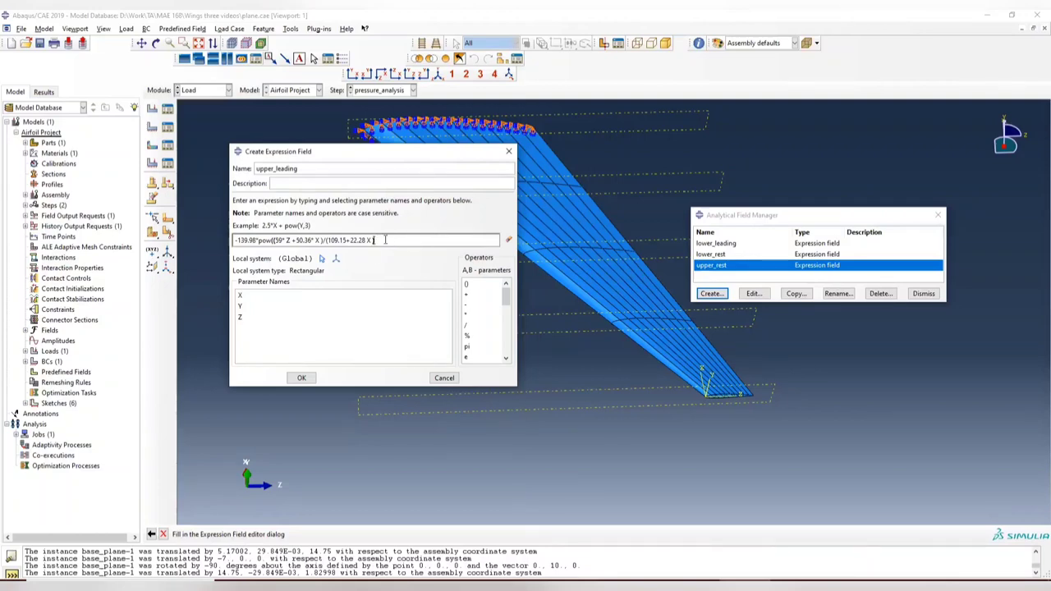
text(,2))
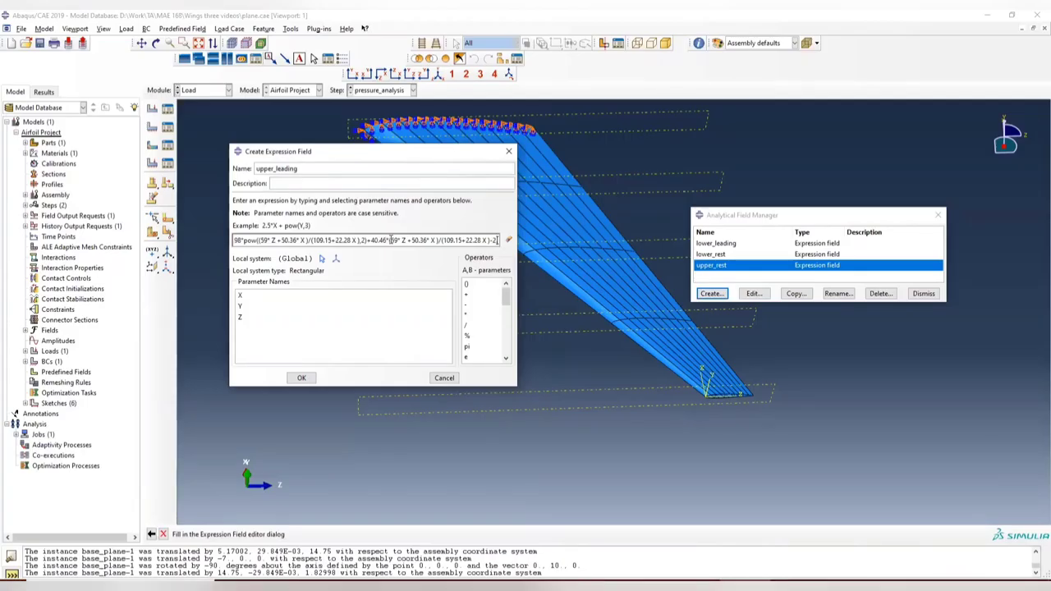
Try accepting the upper_leading expression and track down the reported syntax error.
click(308, 378)
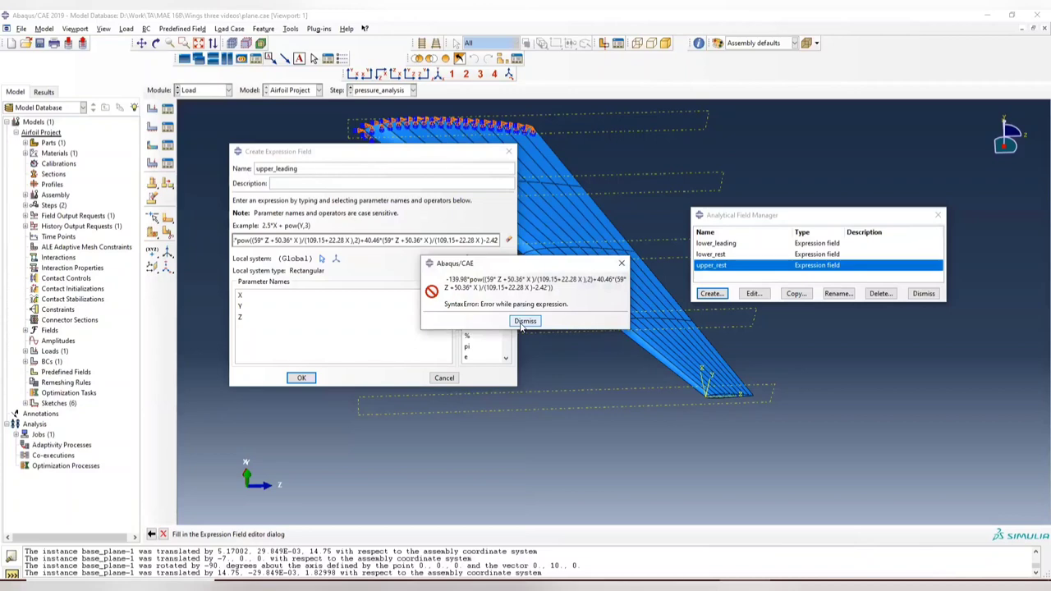
click(526, 321)
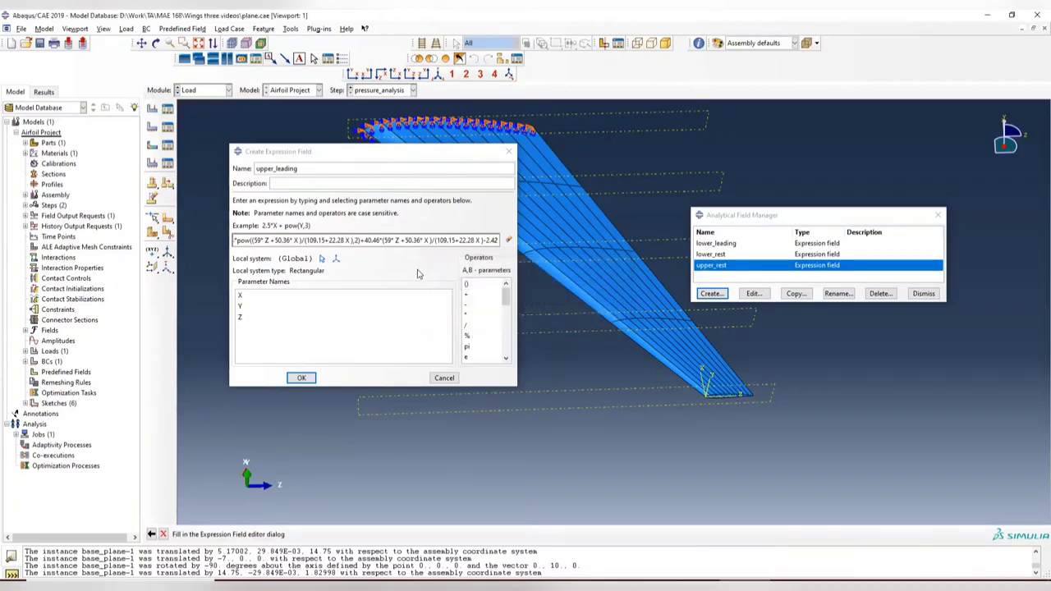
drag(348, 239, 183, 240)
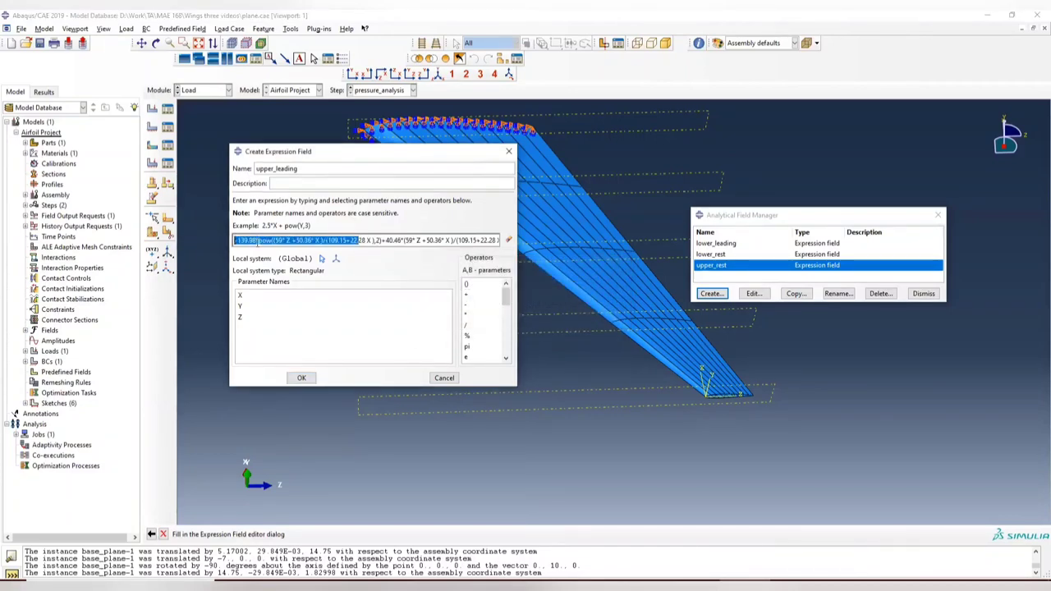
click(280, 240)
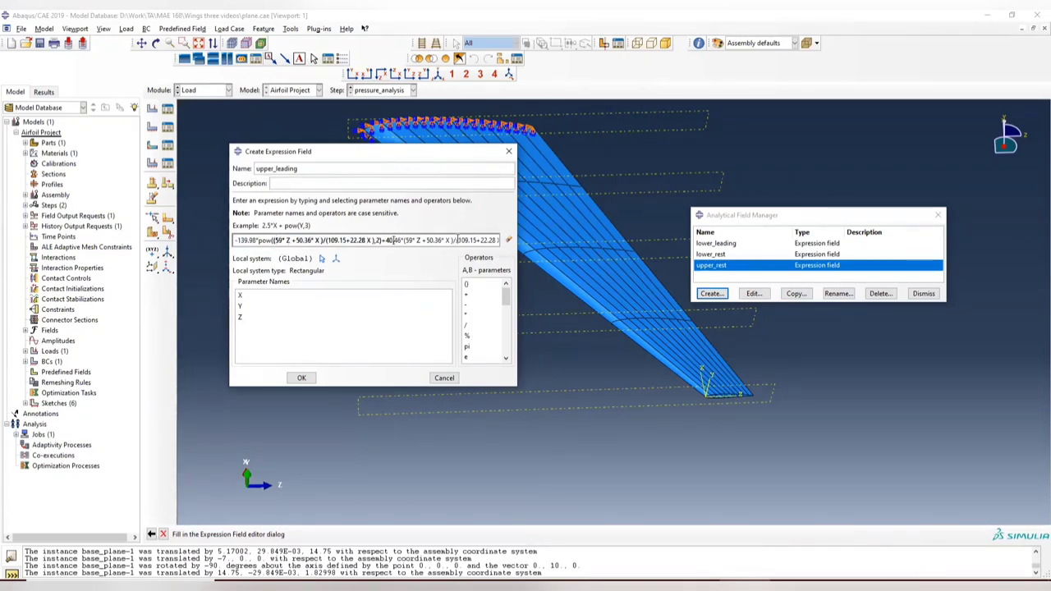
key(End)
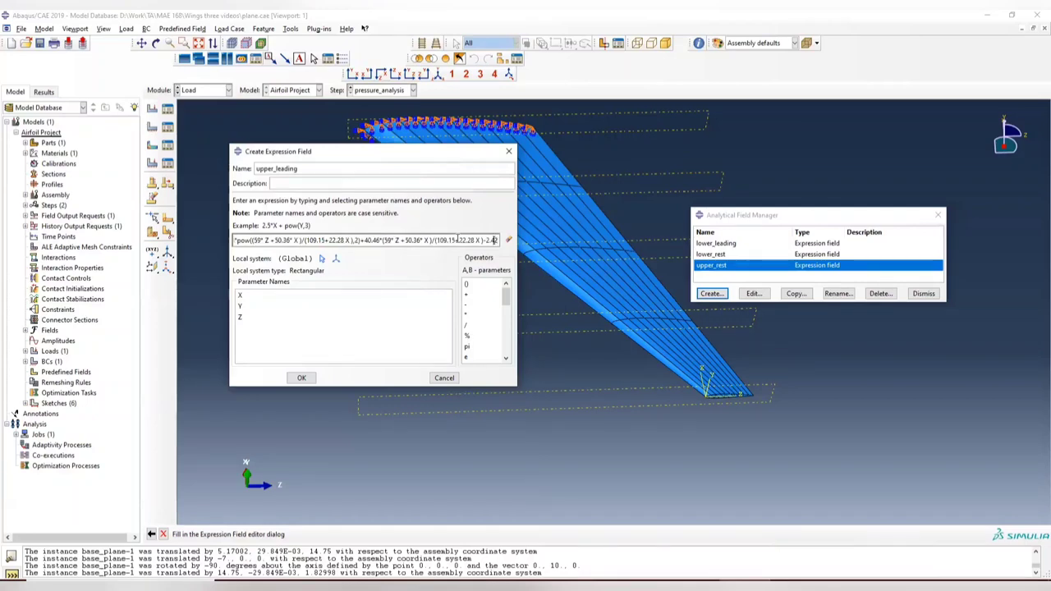
key(Left)
key(Left)
key(Left)
key(Left)
key(Left)
key(Left)
key(Left)
key(Left)
key(Left)
key(Left)
key(Left)
key(Left)
key(Left)
key(Left)
key(Left)
key(Left)
key(Left)
key(Left)
key(Left)
key(Left)
key(Left)
key(Left)
key(Left)
key(Left)
key(Left)
key(Left)
key(Left)
key(Left)
key(Left)
key(Left)
key(Left)
key(Left)
key(Left)
key(Left)
key(Left)
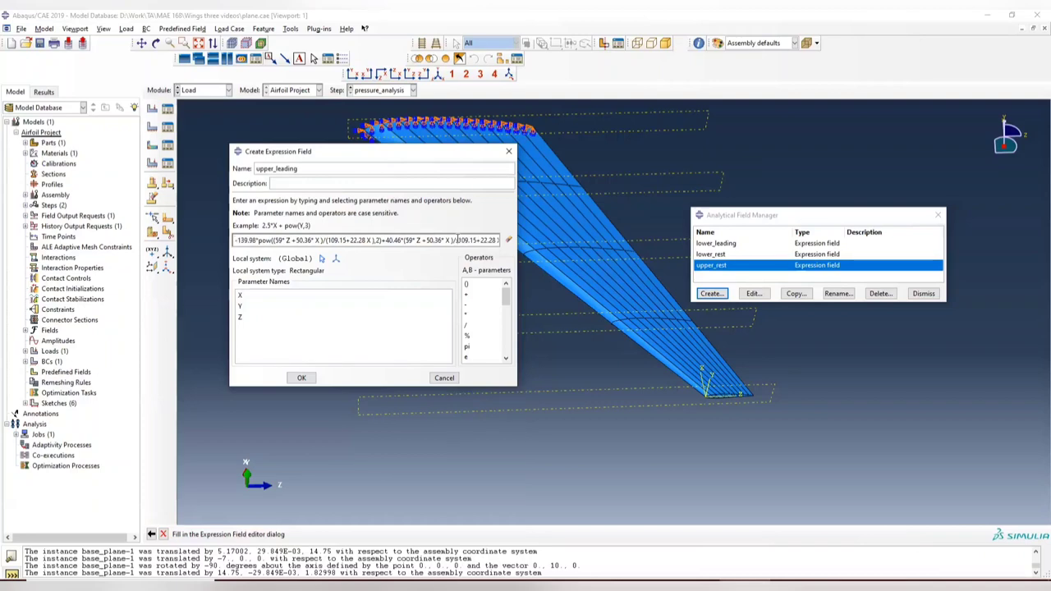
click(301, 377)
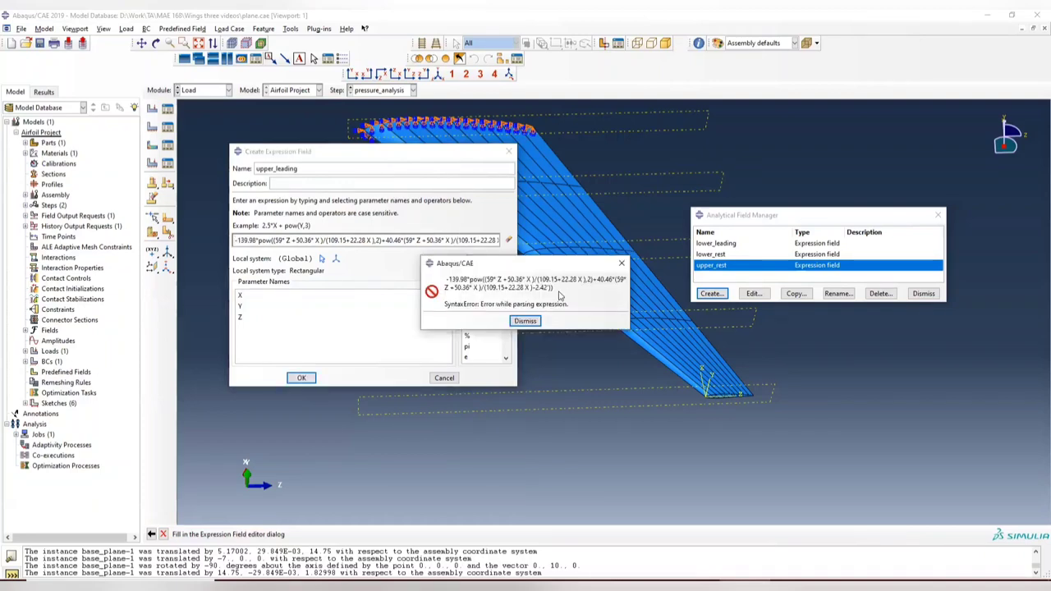
click(526, 321)
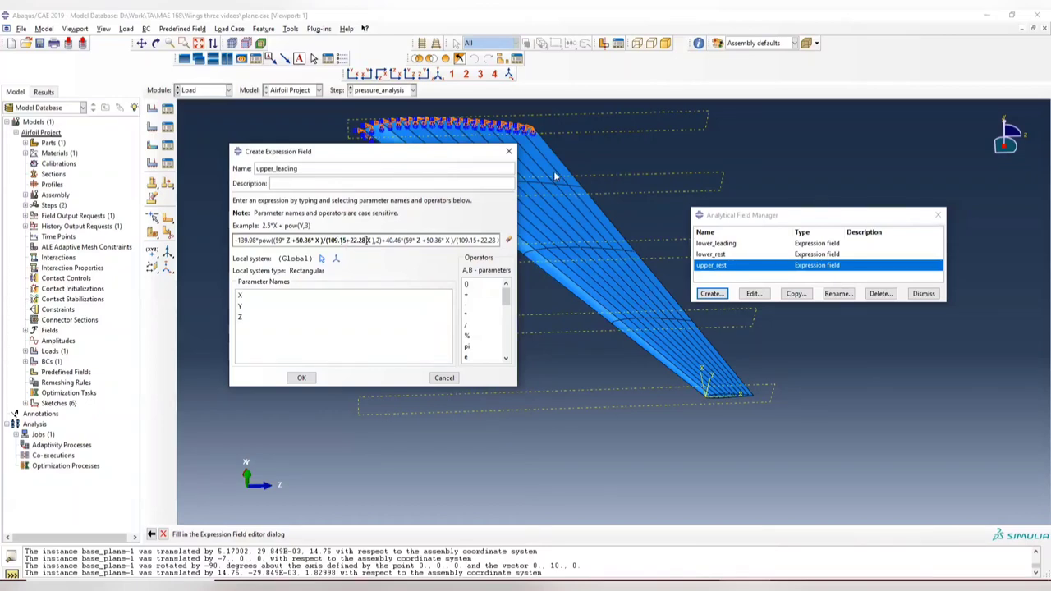
Insert the missing * operator and create the upper_leading field.
text(*)
key(Right)
key(Right)
key(Right)
key(Right)
key(Right)
key(Right)
key(Right)
key(Right)
key(Right)
key(Right)
key(Right)
key(Right)
key(Right)
key(Right)
key(Right)
key(Right)
key(Right)
key(Right)
key(Right)
key(Right)
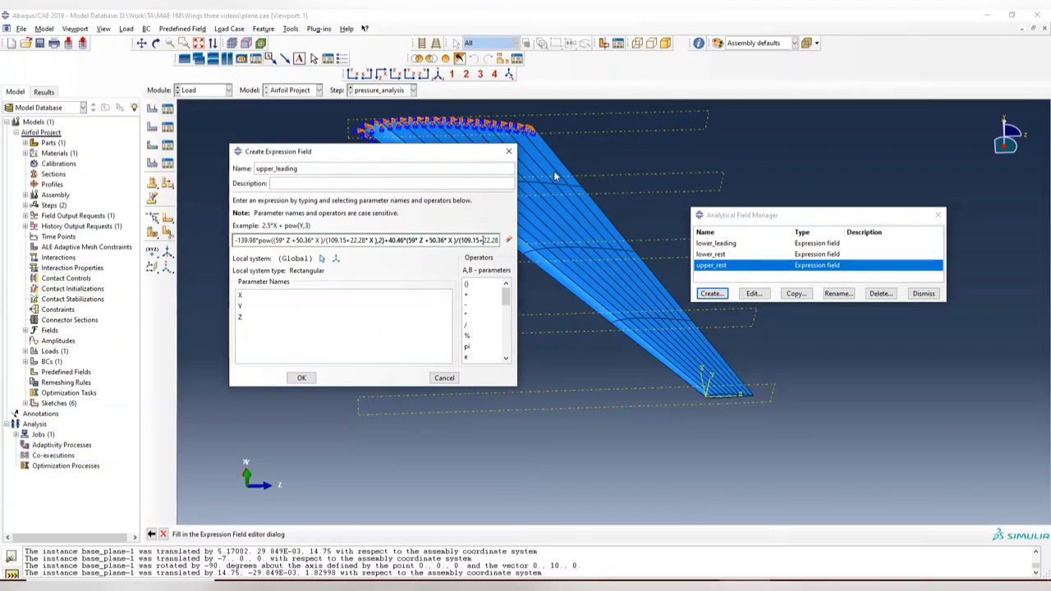
key(Right)
key(Left)
key(Left)
key(Left)
key(Left)
key(Left)
key(Left)
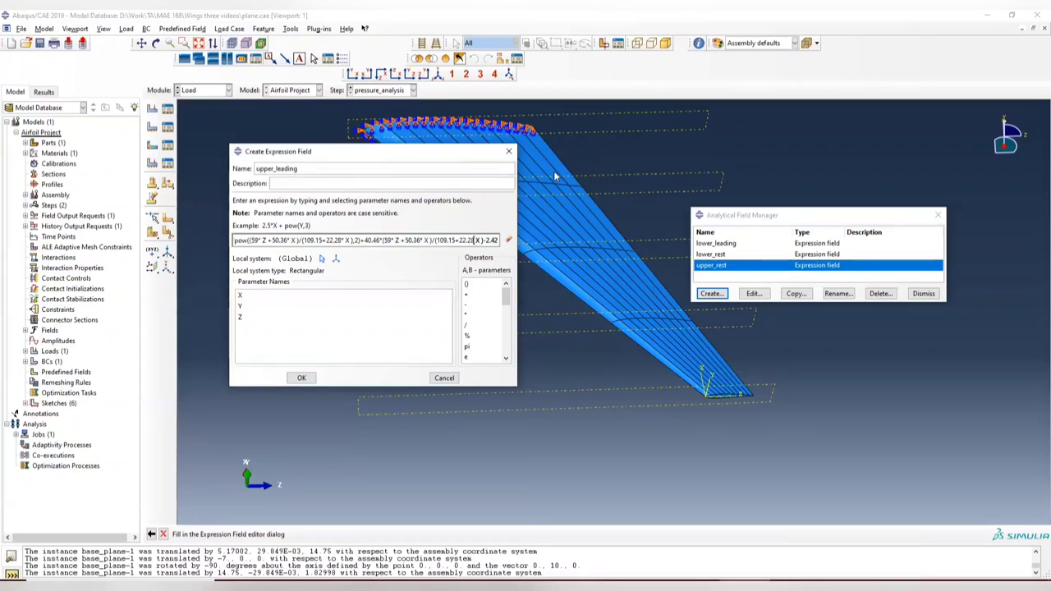
click(488, 239)
drag(488, 240, 386, 243)
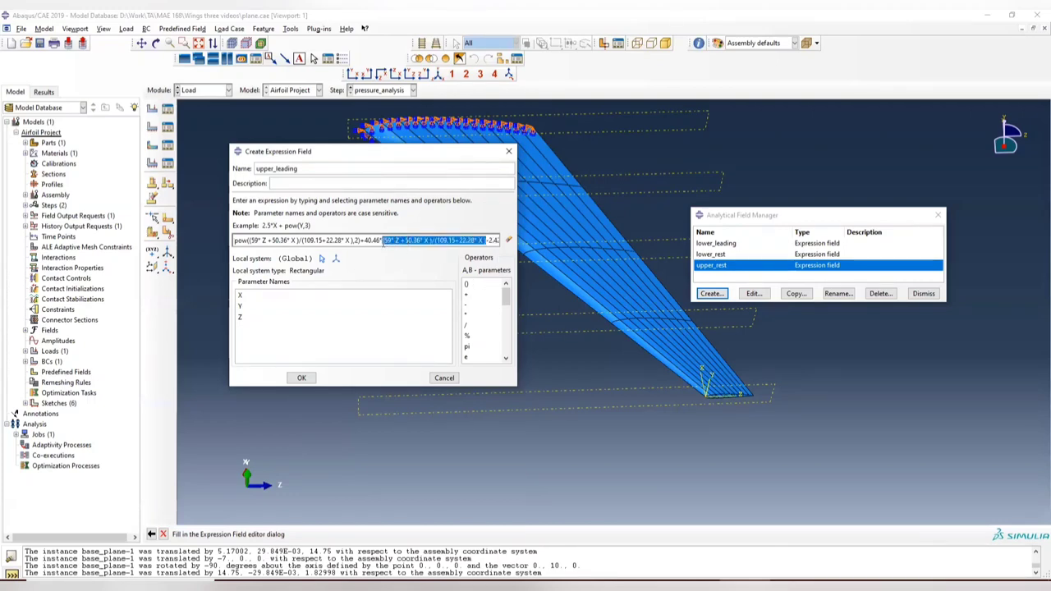
click(304, 378)
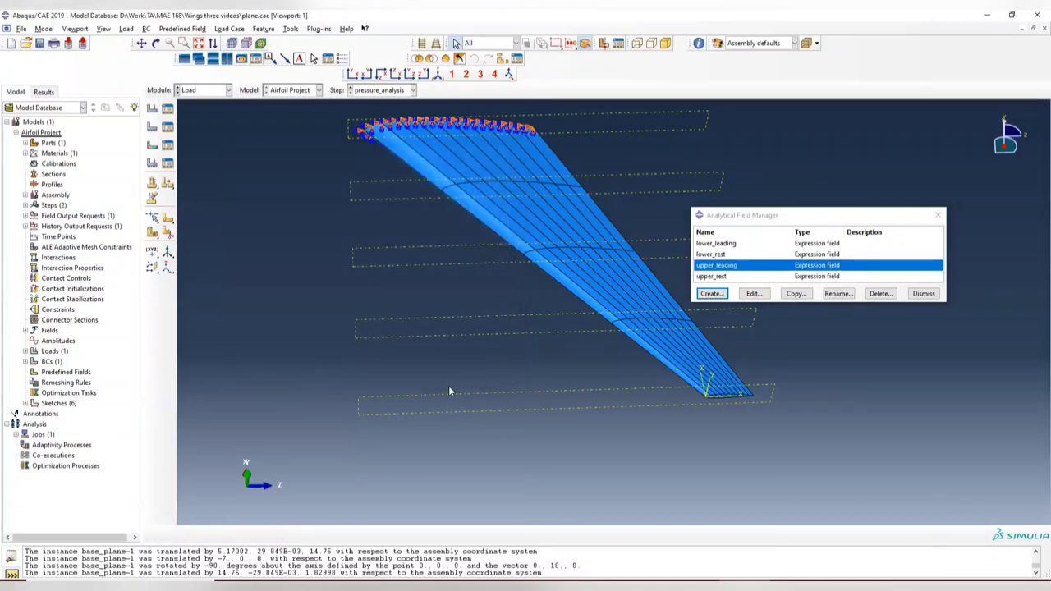
click(729, 275)
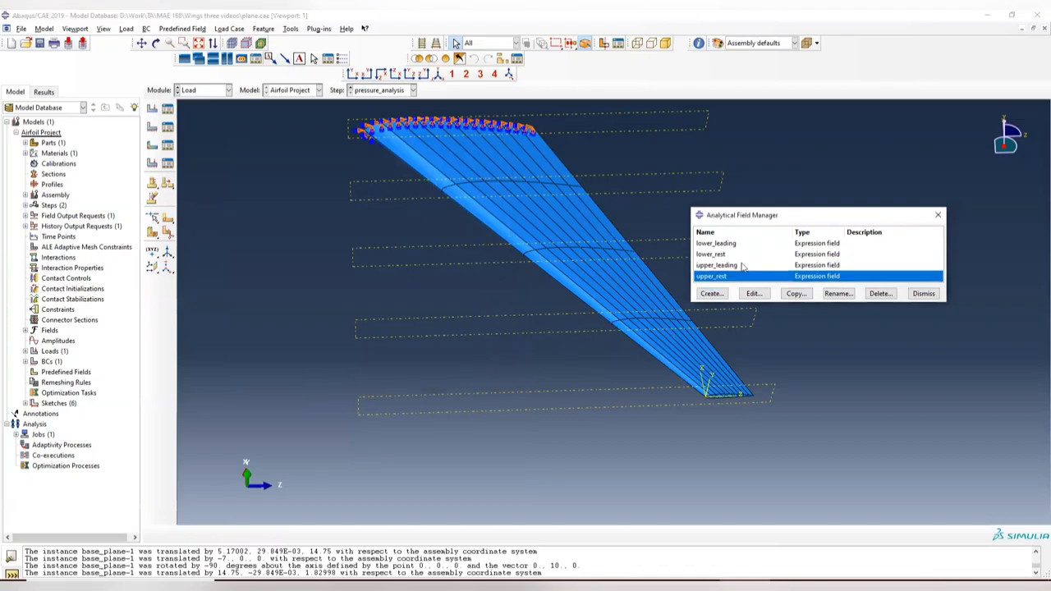
click(753, 294)
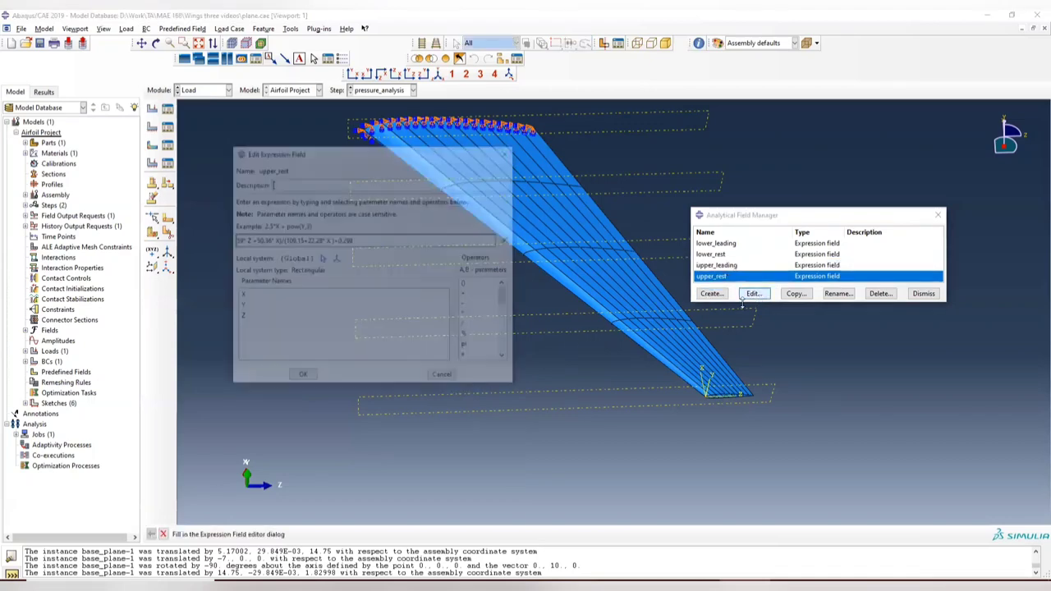
drag(292, 240, 149, 248)
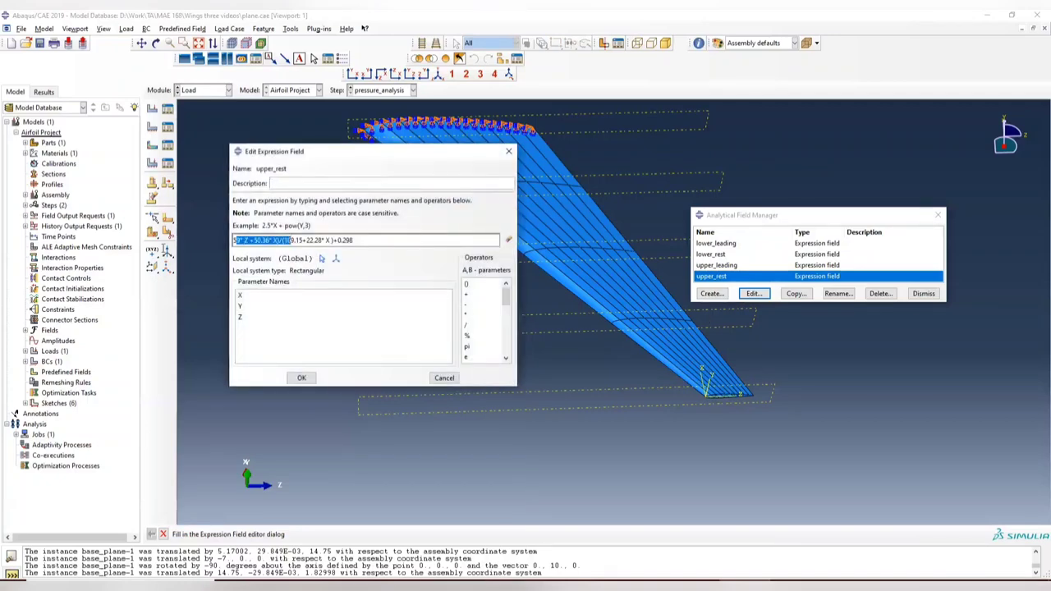
click(271, 240)
key(Home)
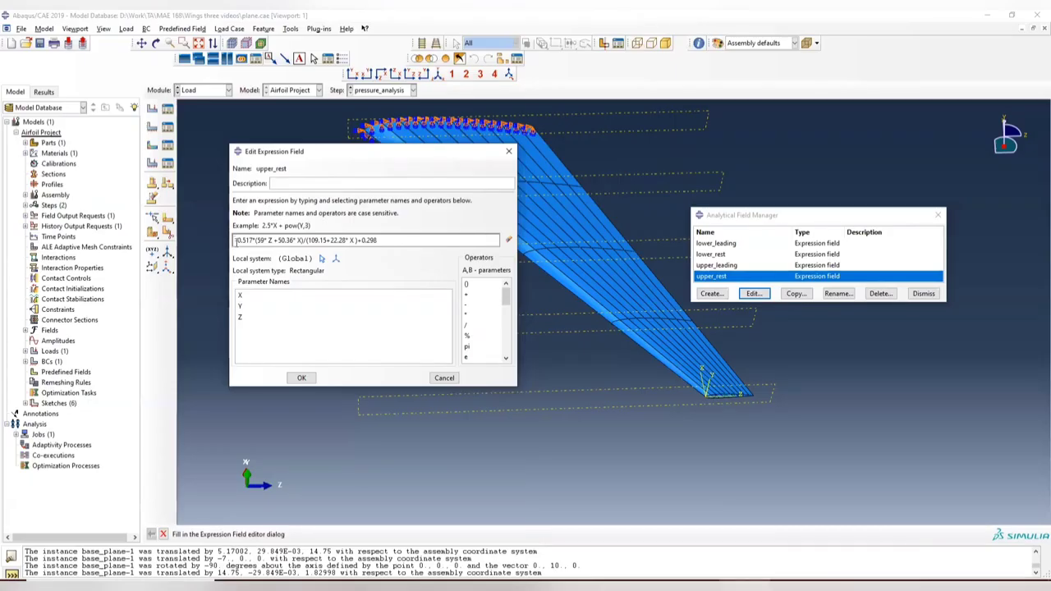
click(235, 241)
text(-)
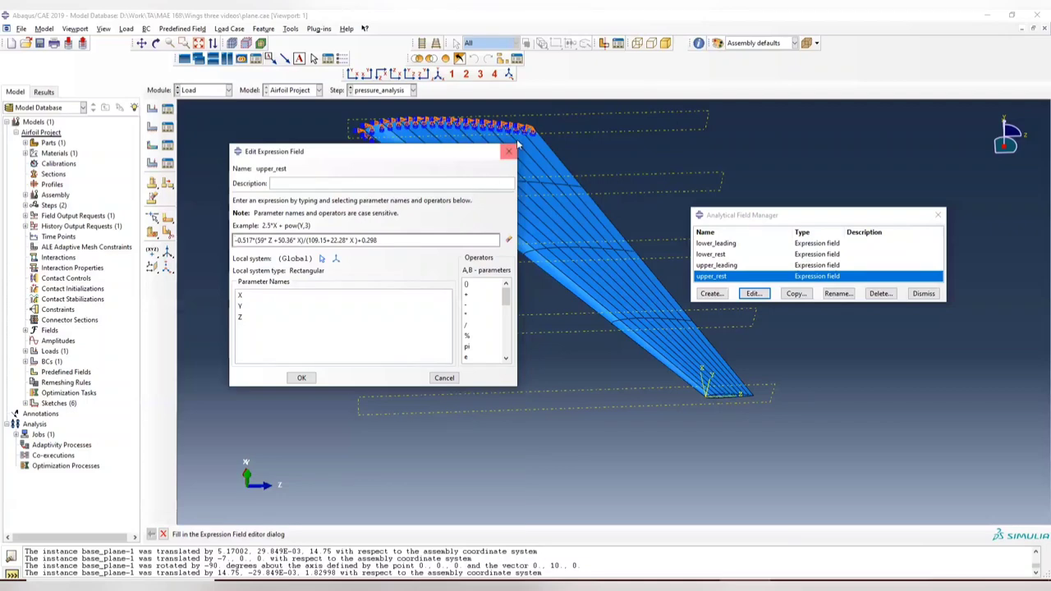
click(509, 152)
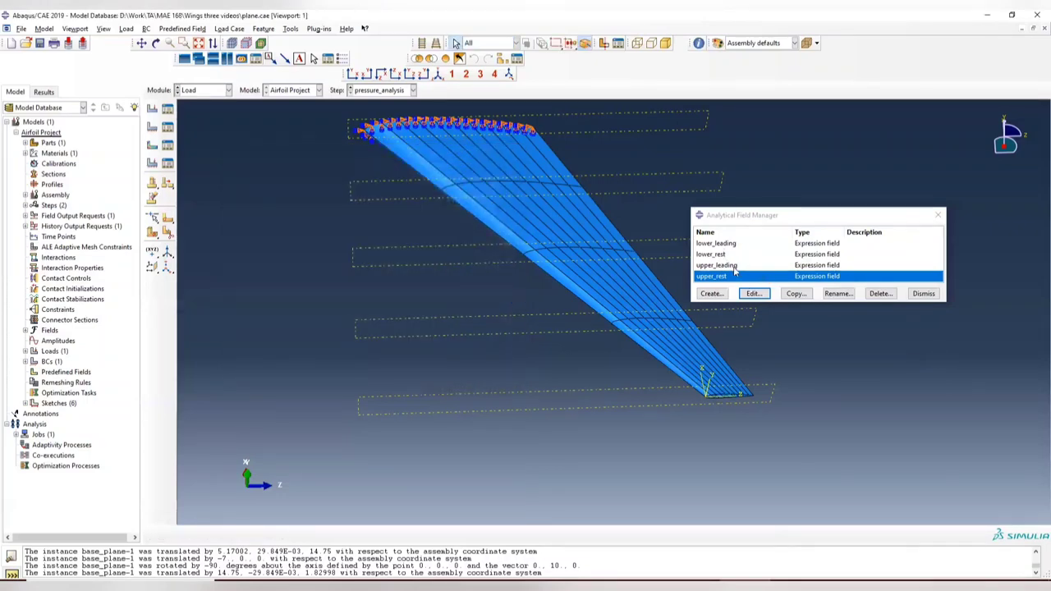
Close the field manager and deactivate the lifting_pressure load in the Load Manager.
click(940, 215)
click(168, 108)
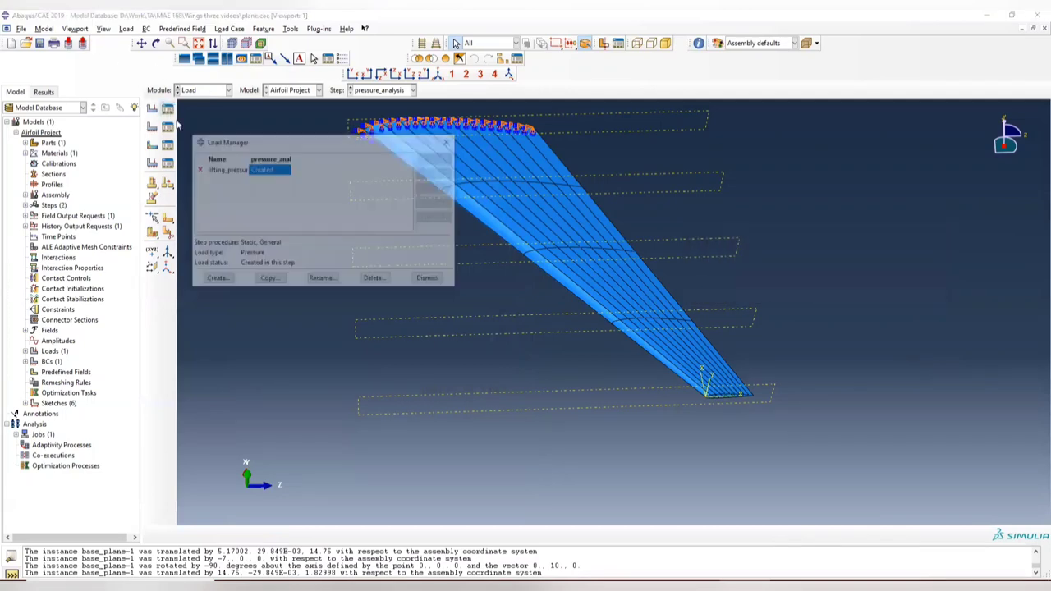
click(200, 170)
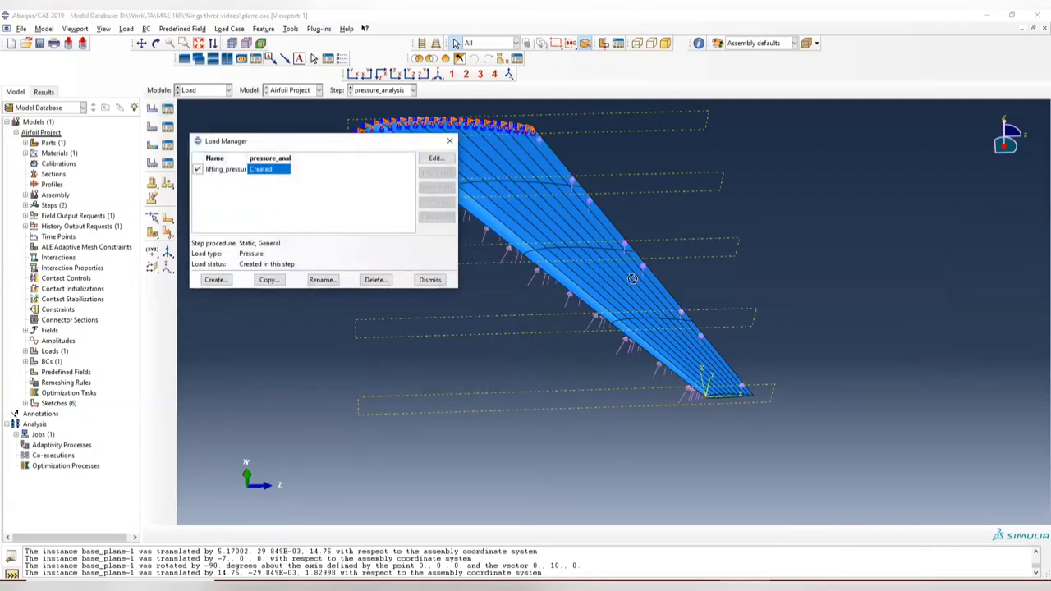
click(155, 43)
drag(622, 328, 621, 164)
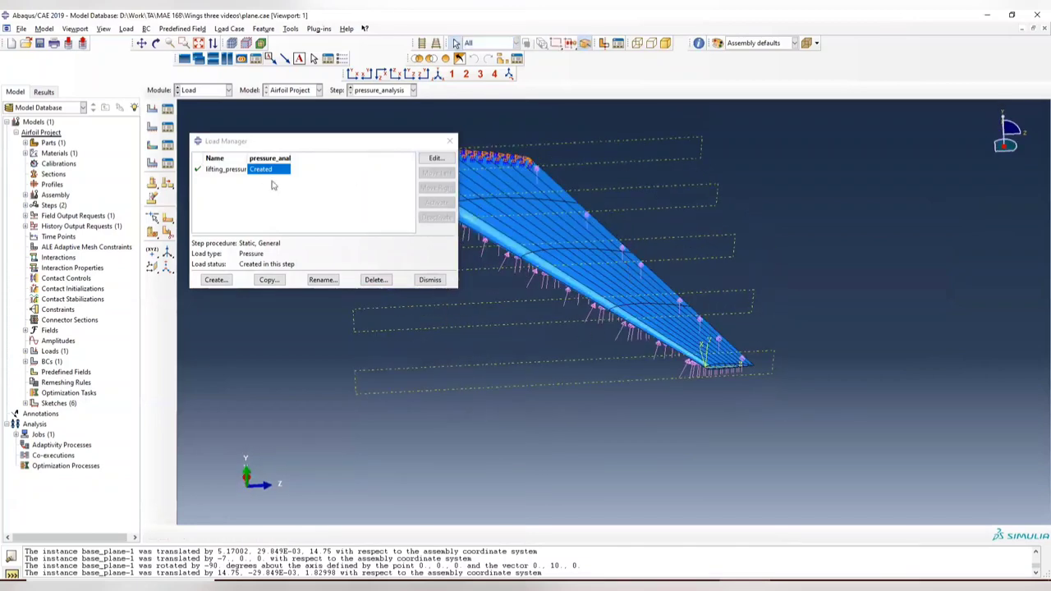
click(198, 169)
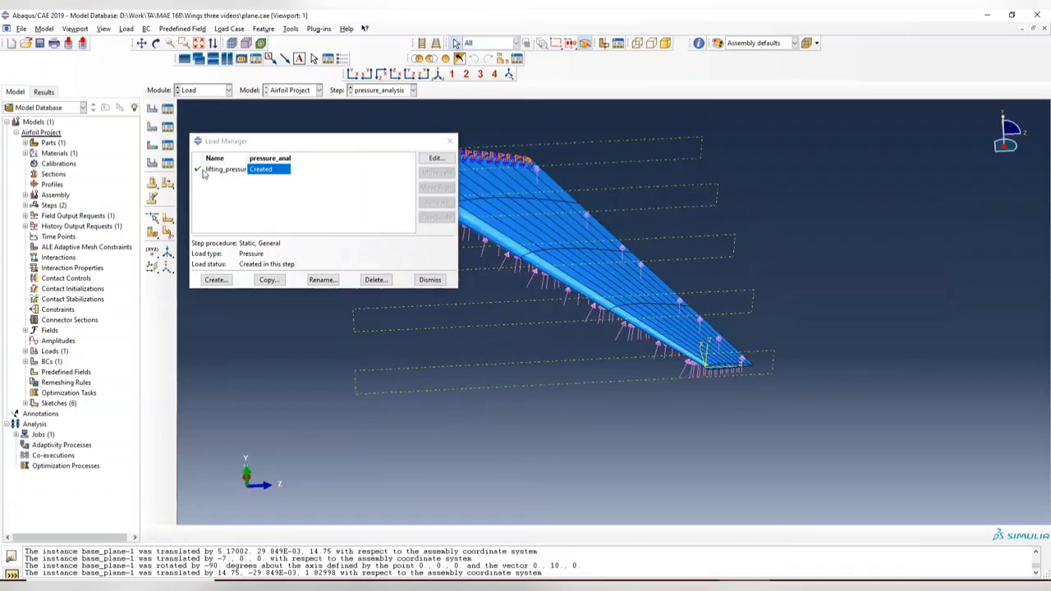
Create a pressure load named leading_top on the wing's leading-edge faces out to the tip.
click(216, 280)
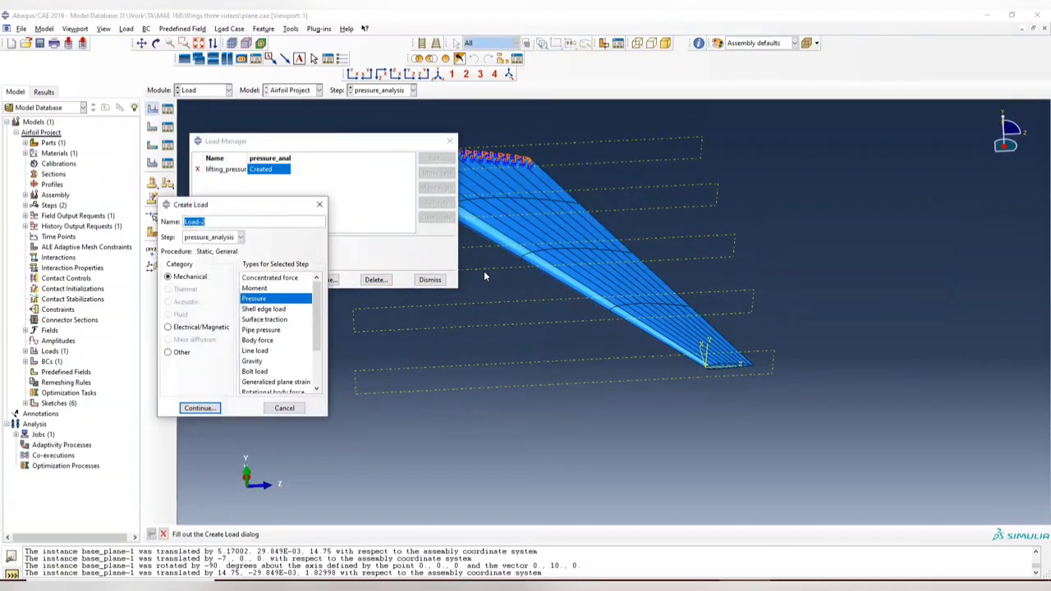
key(BackSpace)
click(199, 408)
ctrl+alt+drag(427, 237, 442, 192)
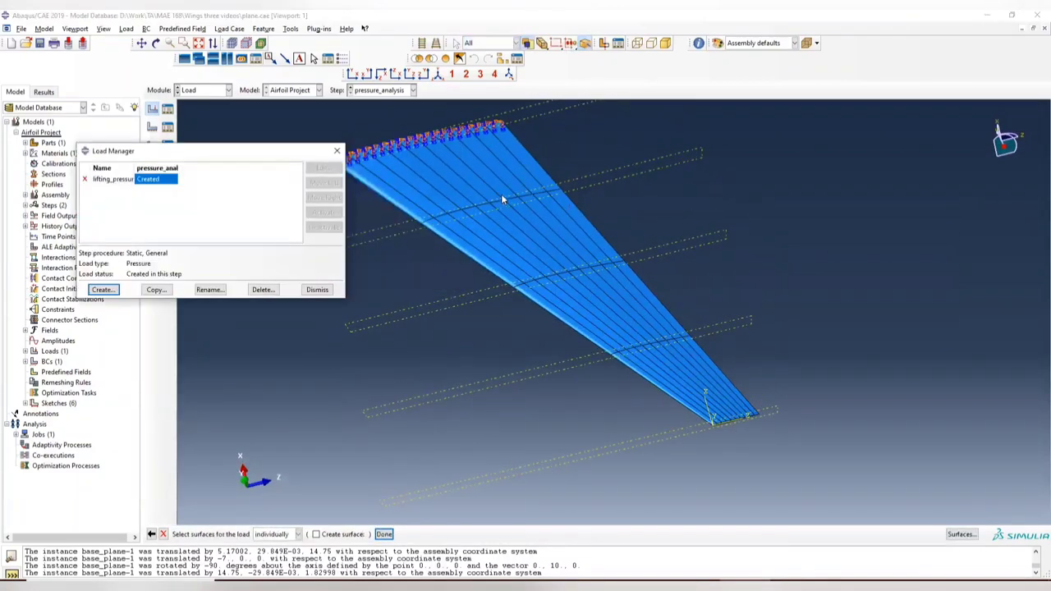
click(408, 207)
shift+click(435, 215)
shift+click(466, 239)
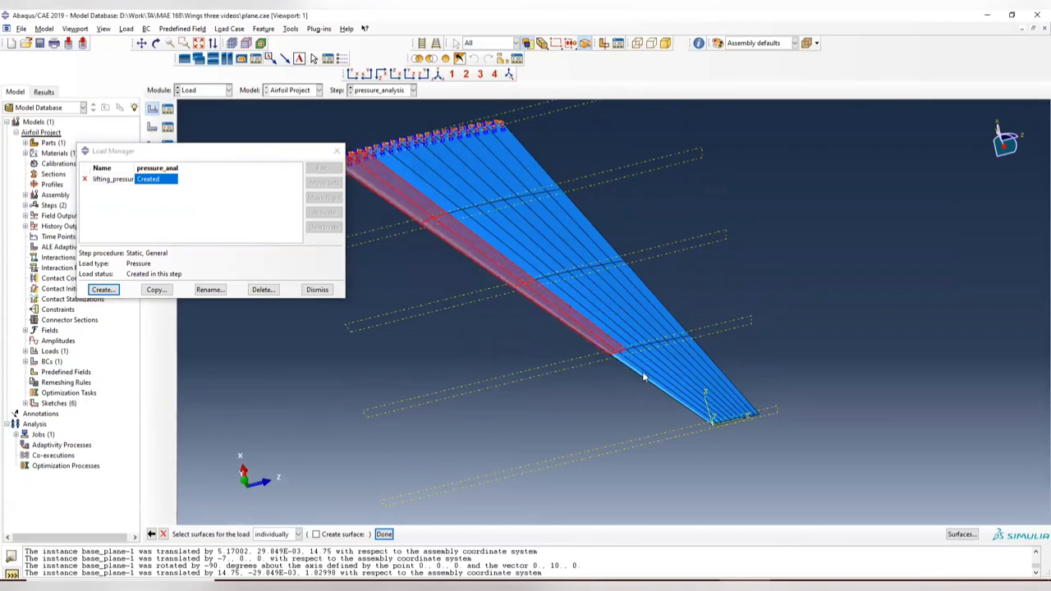
scroll(632, 369, up, 2)
shift+click(619, 366)
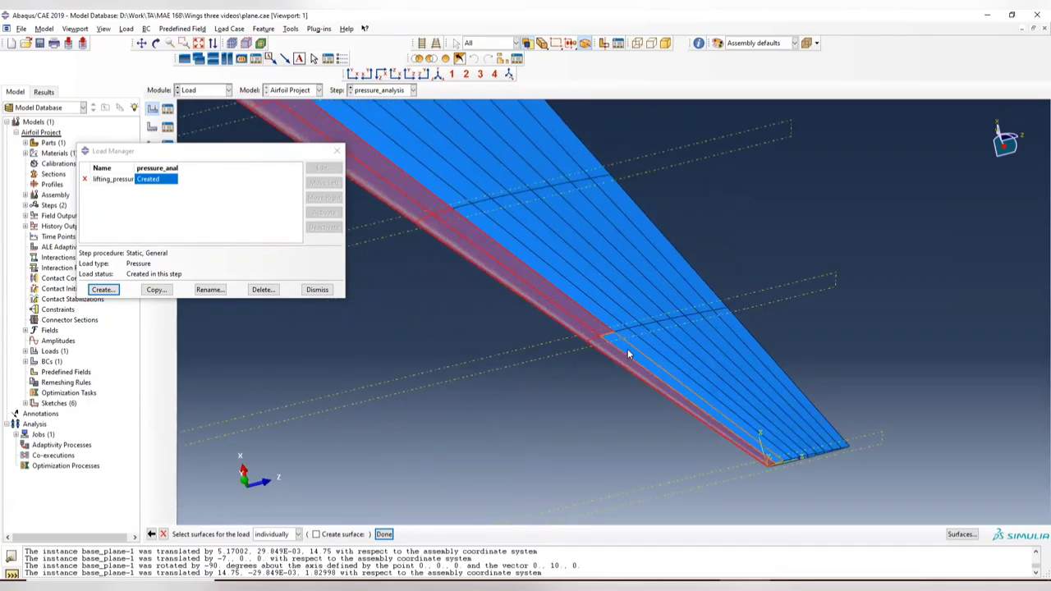
click(383, 534)
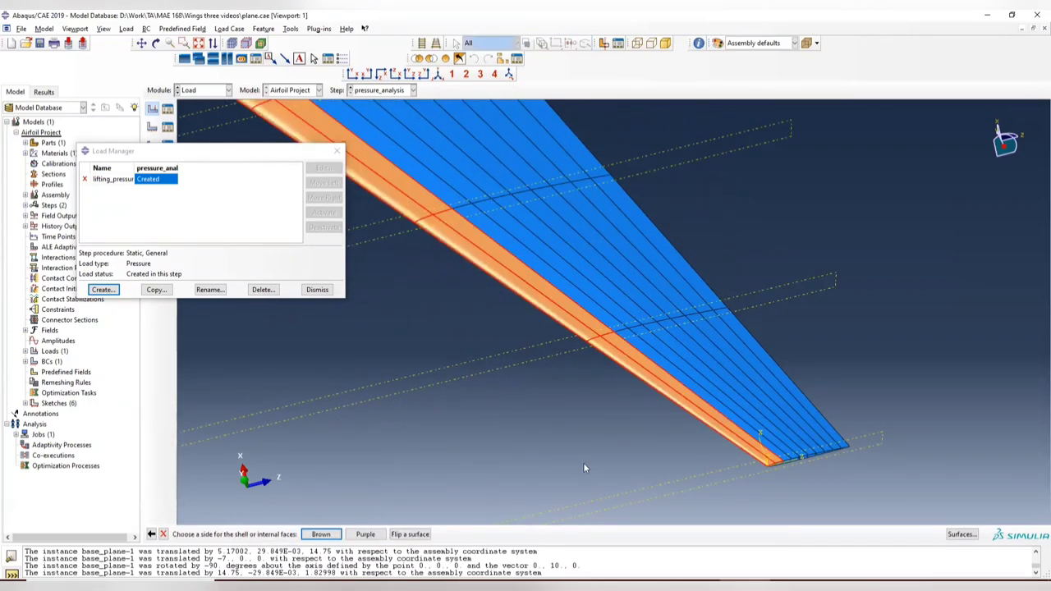
Apply leading_top to the brown side at 10667.6 with upper_leading distribution.
click(321, 534)
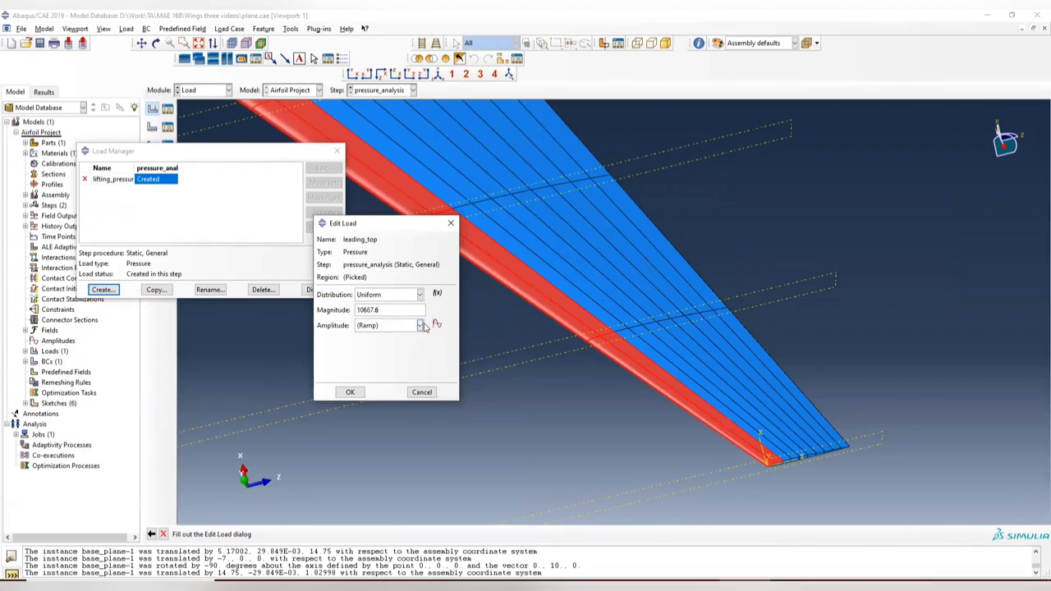
click(420, 294)
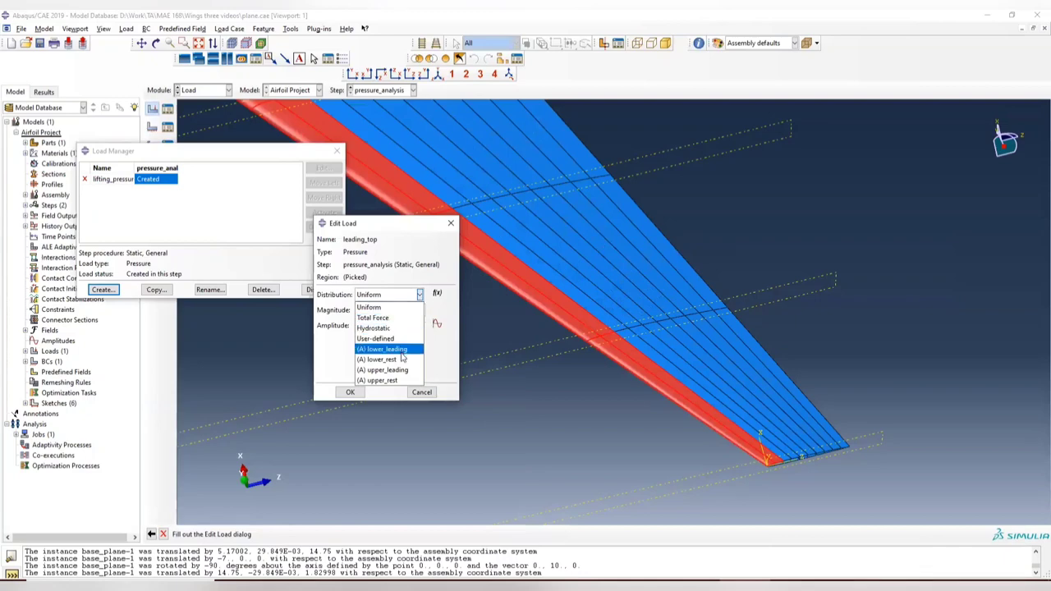
click(383, 370)
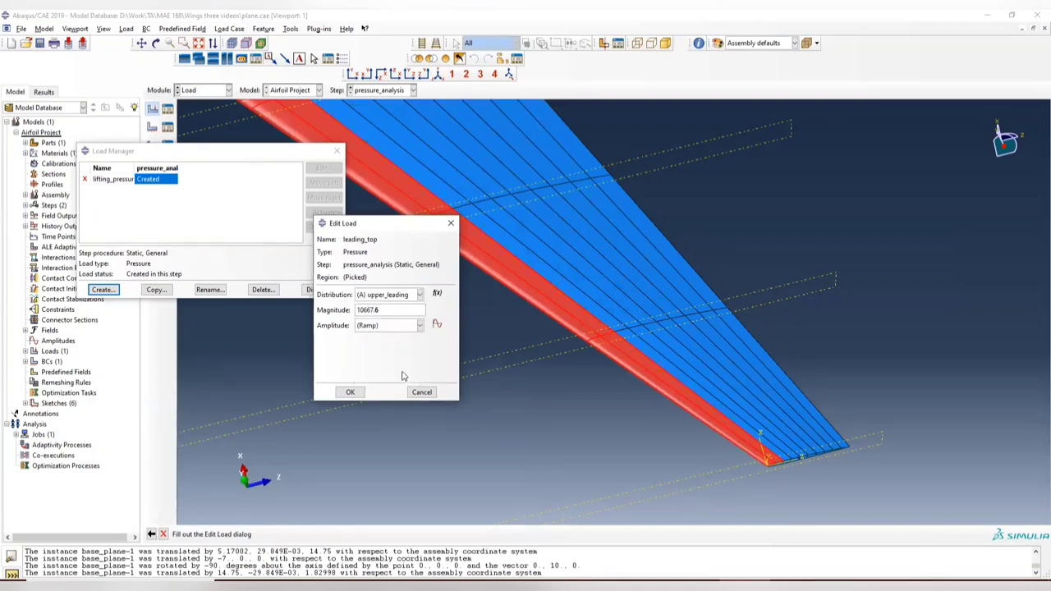
click(349, 392)
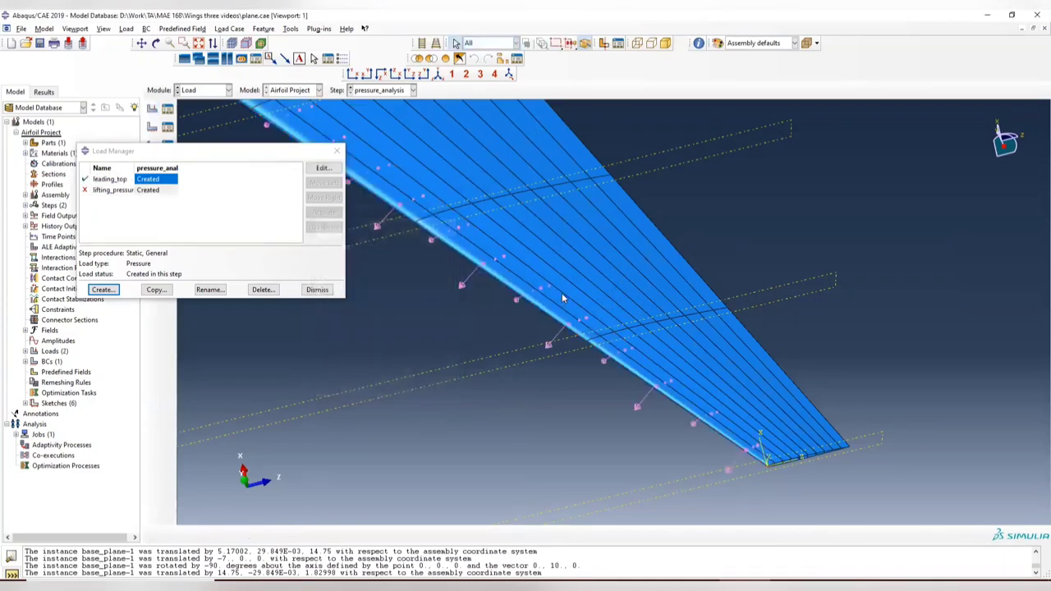
Start a pressure load named tail_top and pick the first strip of upper rear wing faces.
ctrl+alt+drag(559, 282, 478, 253)
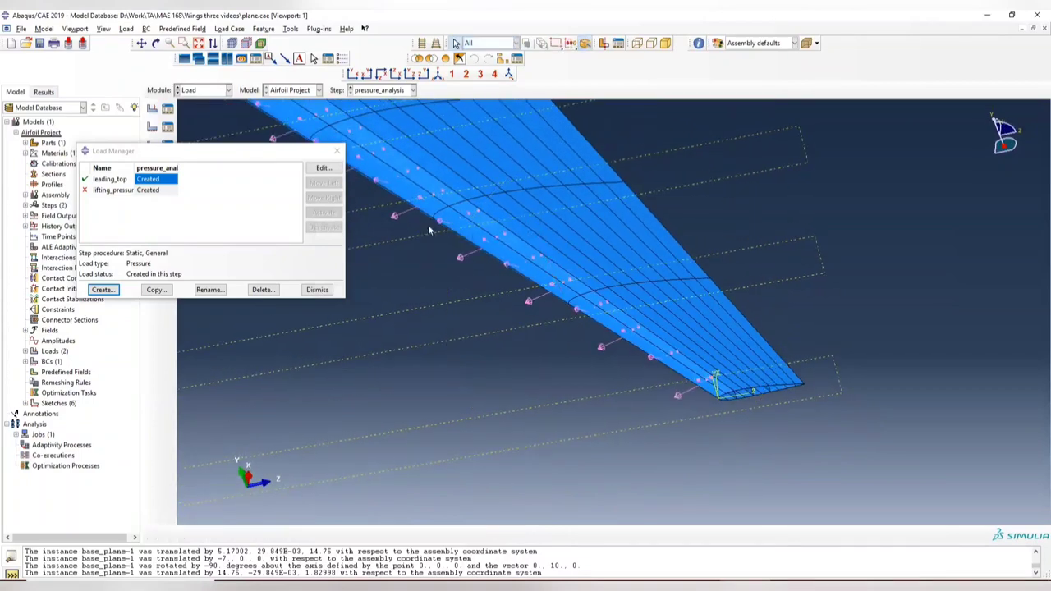
click(104, 289)
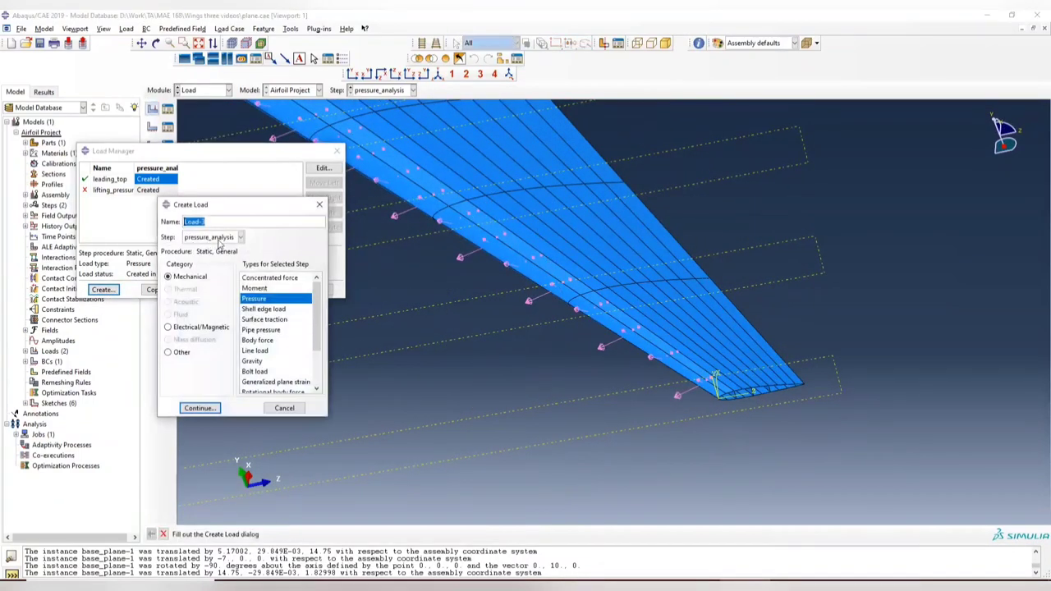
text(tail_top)
click(212, 408)
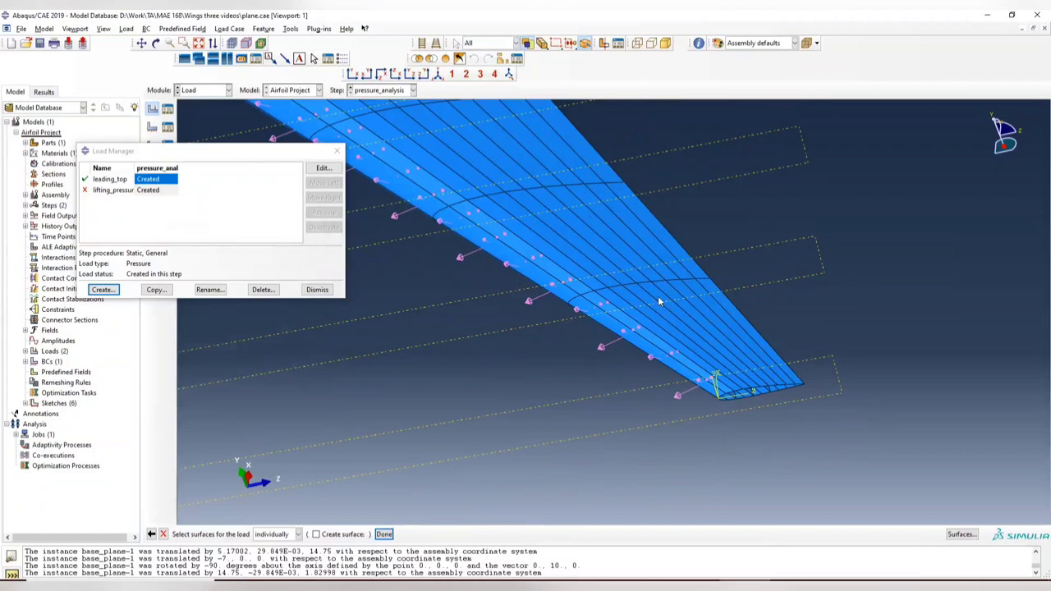
scroll(654, 309, up, 5)
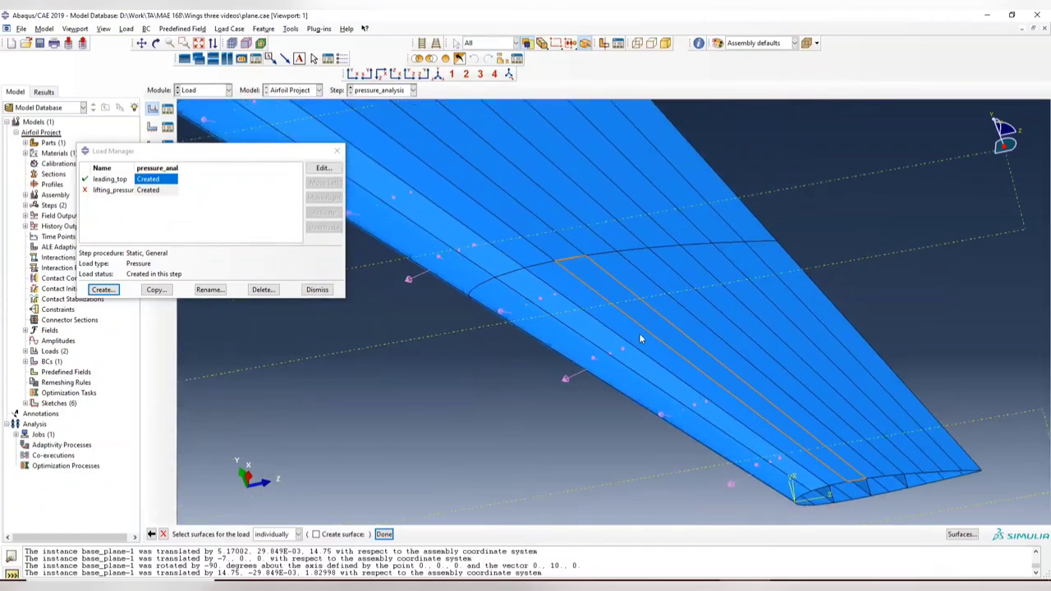
click(641, 338)
shift+click(661, 328)
shift+click(683, 318)
shift+click(715, 318)
shift+click(767, 309)
shift+click(790, 302)
shift+click(805, 304)
shift+click(830, 305)
Add more upper rear wing face strips to the tail_top load region.
middle_drag(605, 227, 601, 361)
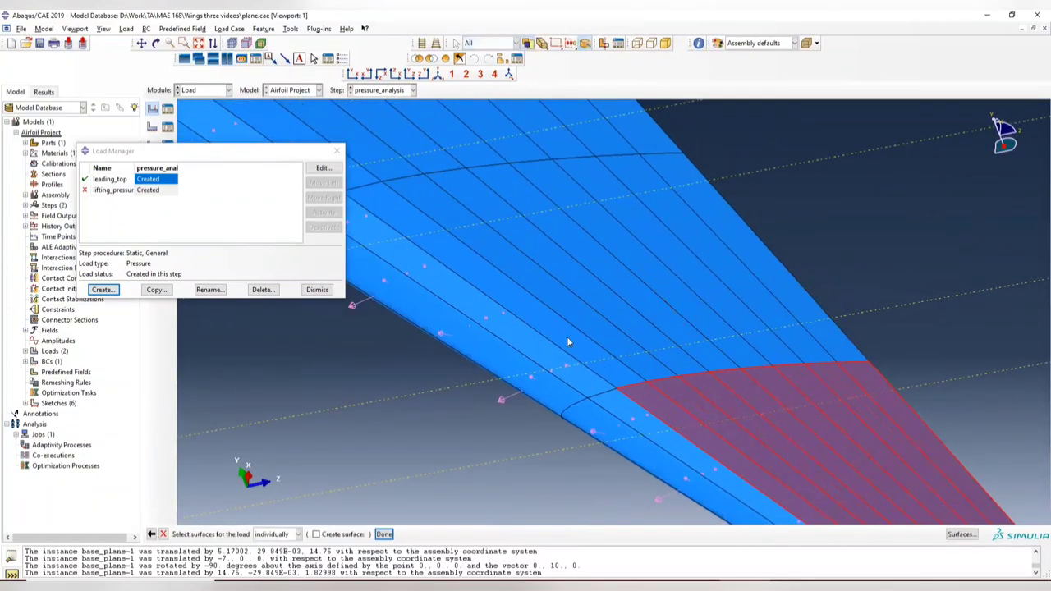
shift+click(579, 337)
shift+click(608, 325)
shift+click(631, 316)
shift+click(669, 303)
shift+click(699, 287)
shift+click(716, 282)
shift+click(737, 279)
shift+click(779, 262)
middle_drag(516, 189, 772, 396)
shift+click(566, 374)
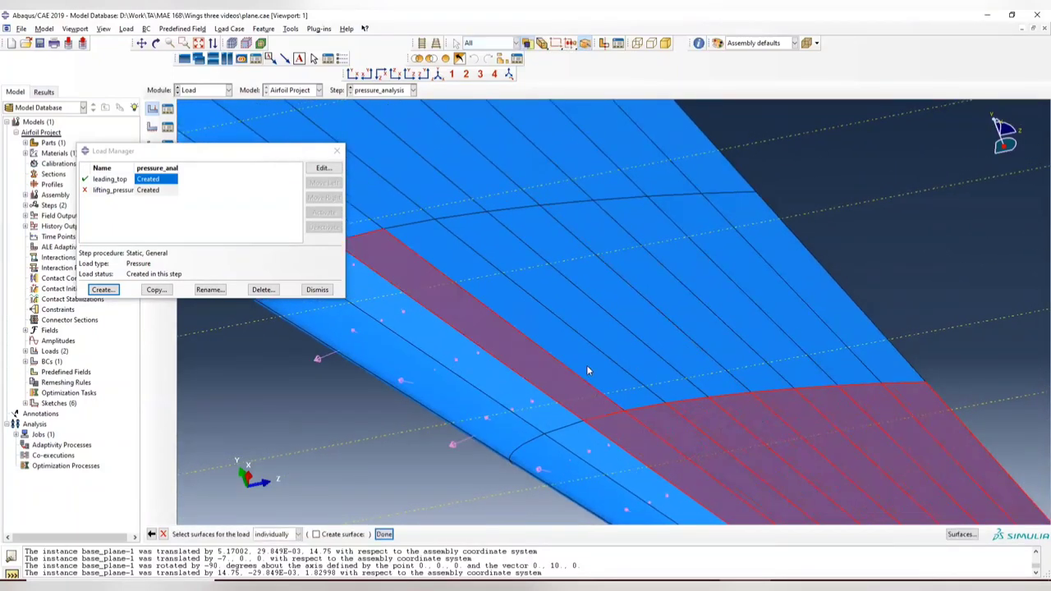
shift+click(588, 369)
shift+click(673, 349)
shift+click(707, 340)
shift+click(734, 330)
shift+click(755, 320)
shift+click(785, 294)
Add the remaining upper wing strips out to the edge of the wing.
middle_drag(453, 201, 609, 405)
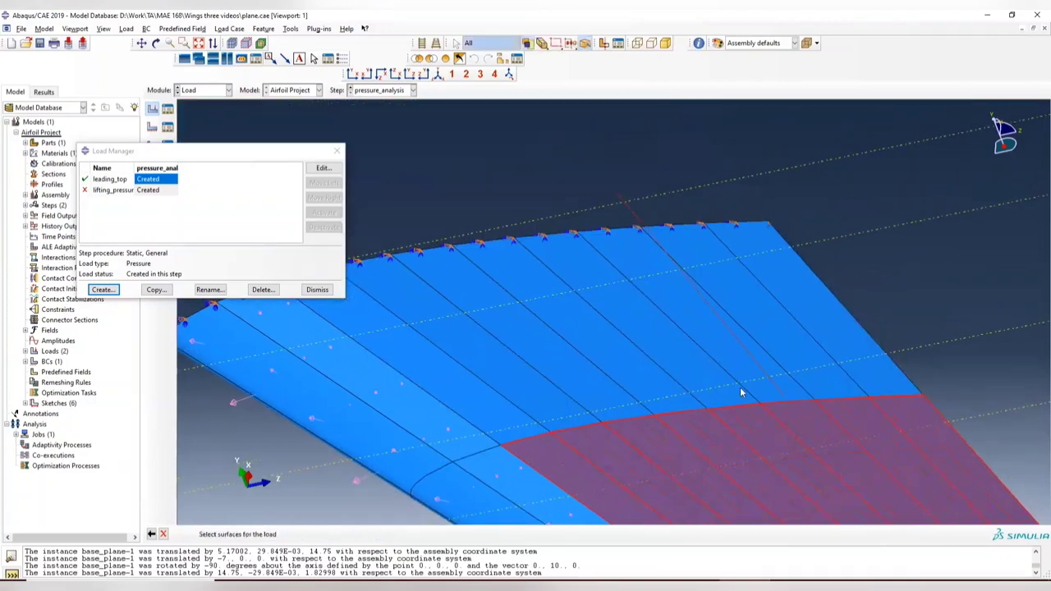
shift+click(480, 403)
shift+click(522, 382)
shift+click(591, 376)
shift+click(631, 364)
shift+click(686, 349)
shift+click(762, 329)
shift+click(793, 328)
shift+click(829, 330)
middle_drag(872, 445, 739, 345)
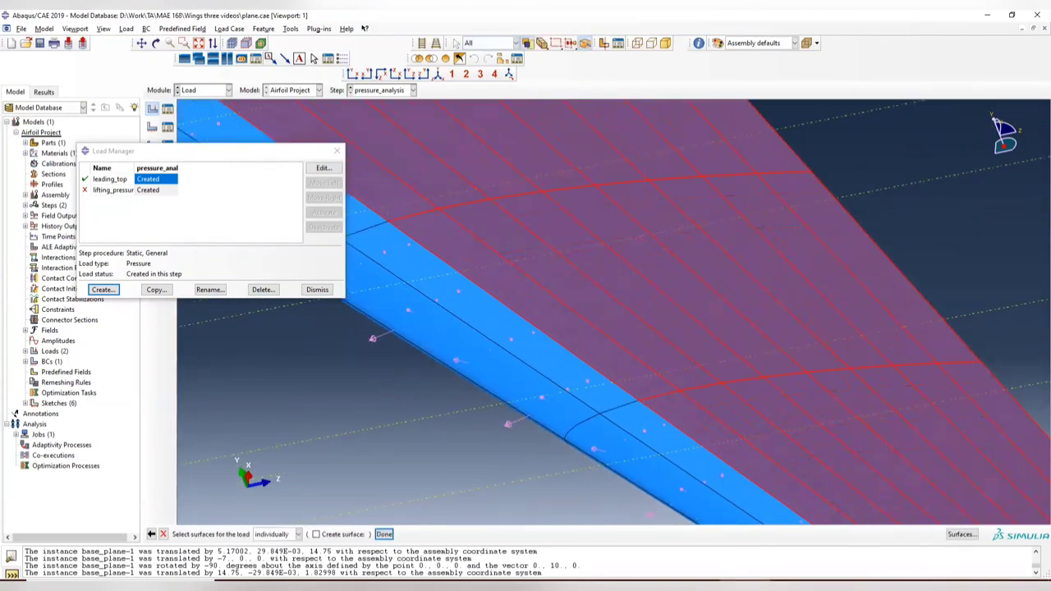
Apply magnitude 10667.6 on the purple side, distributed by the upper_rest analytical field.
click(384, 534)
click(364, 534)
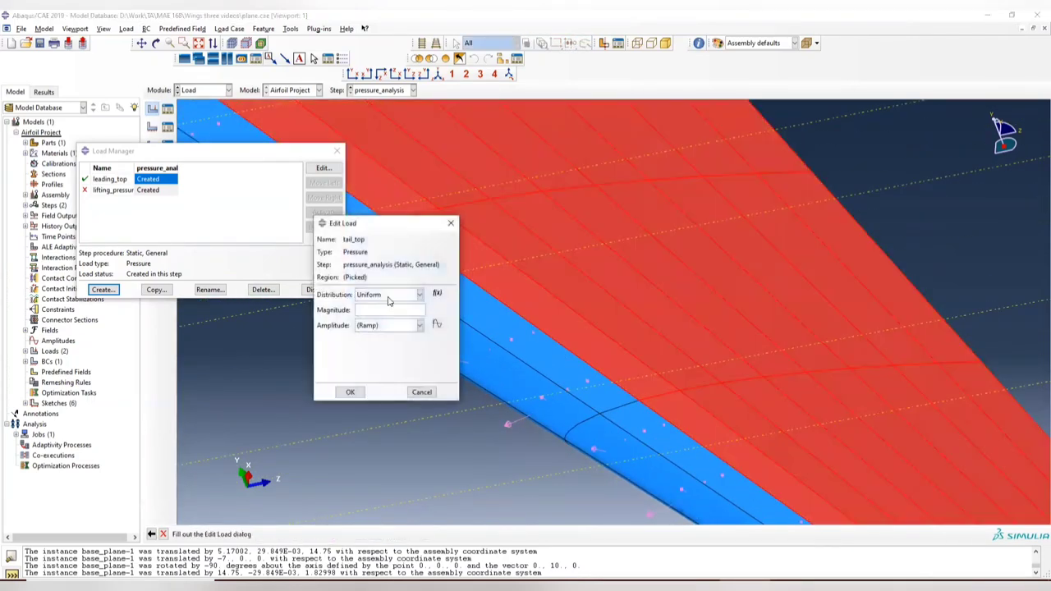
click(417, 295)
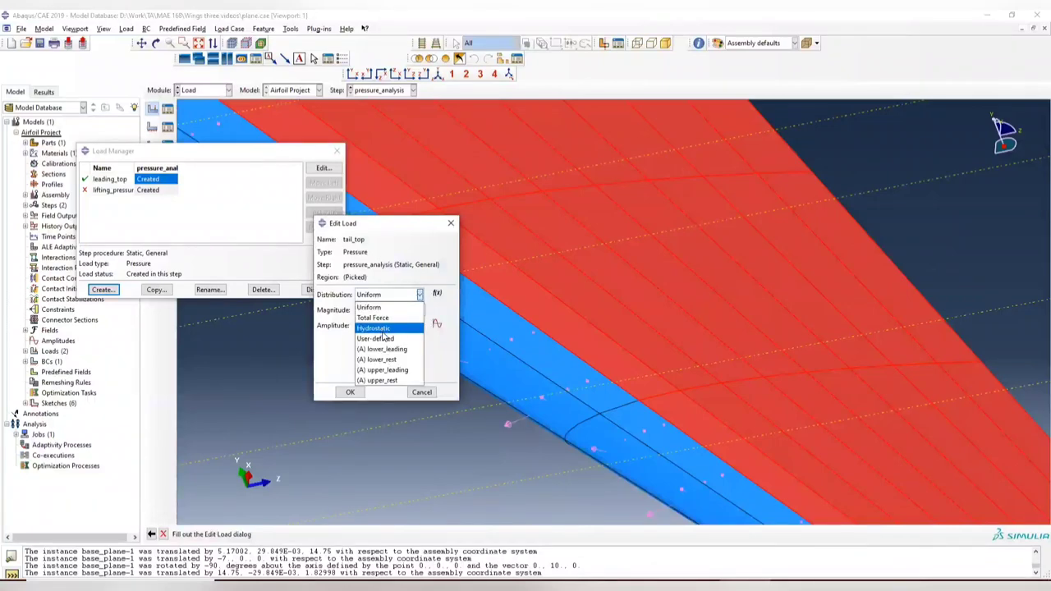
click(404, 380)
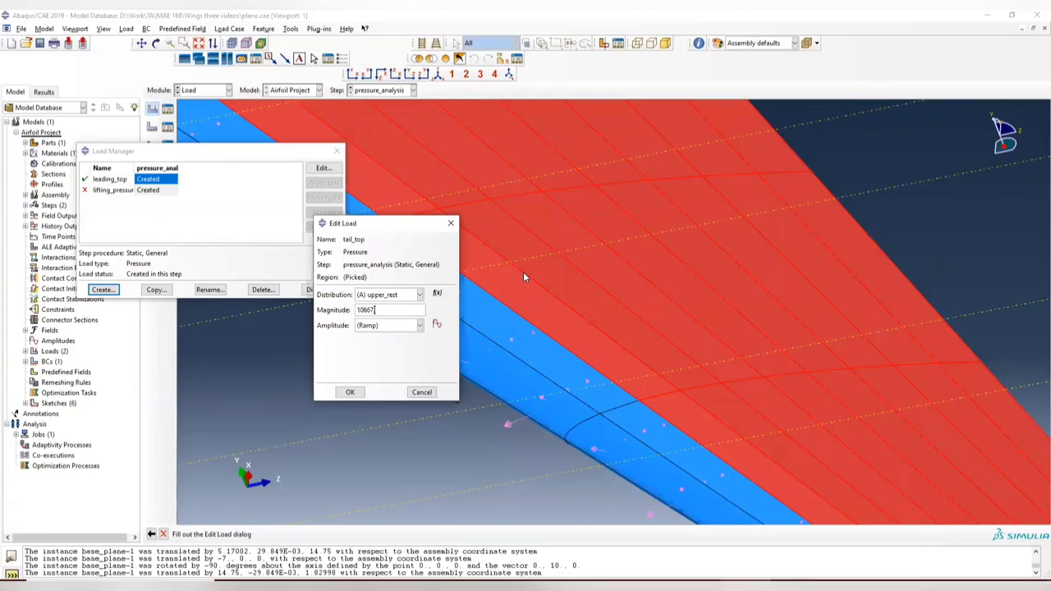
text(.6)
drag(397, 308, 214, 316)
click(350, 391)
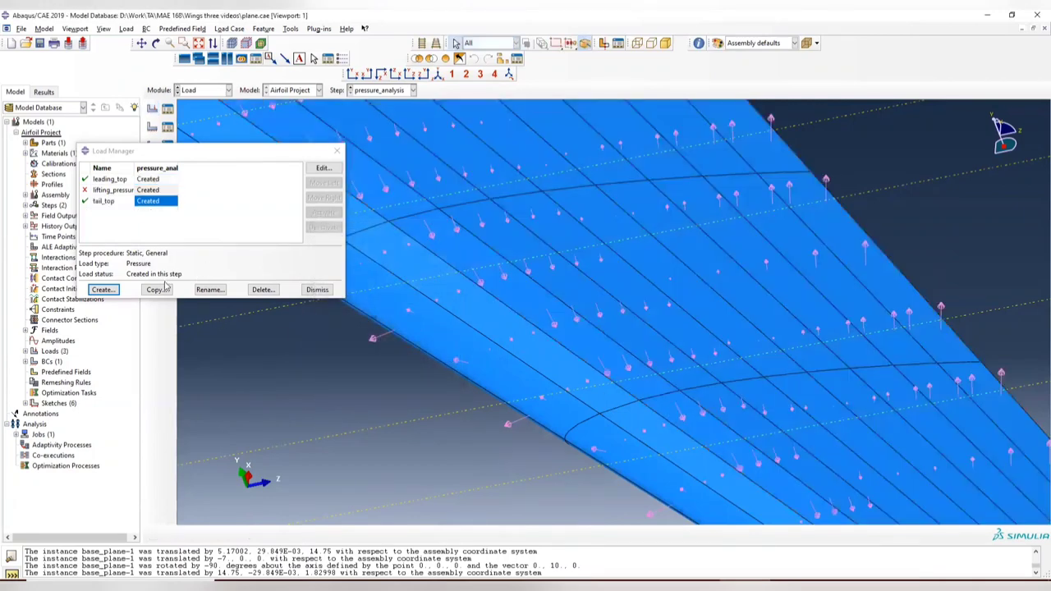
Name a new pressure load leading_bot and pick the lower leading-edge faces.
click(102, 290)
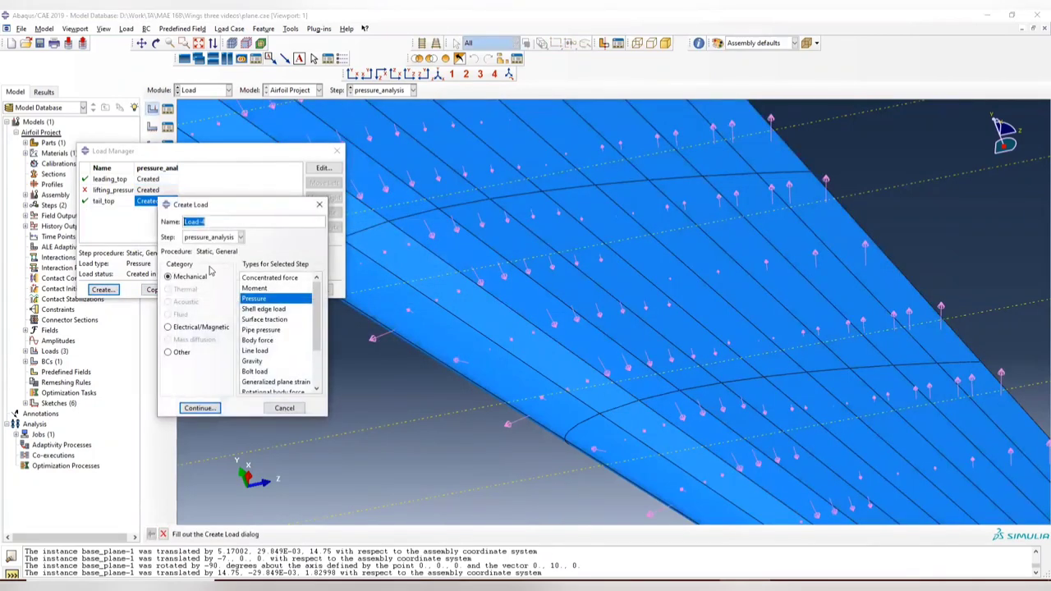
key(BackSpace)
click(200, 408)
ctrl+alt+drag(588, 312, 894, 143)
scroll(770, 312, up, 5)
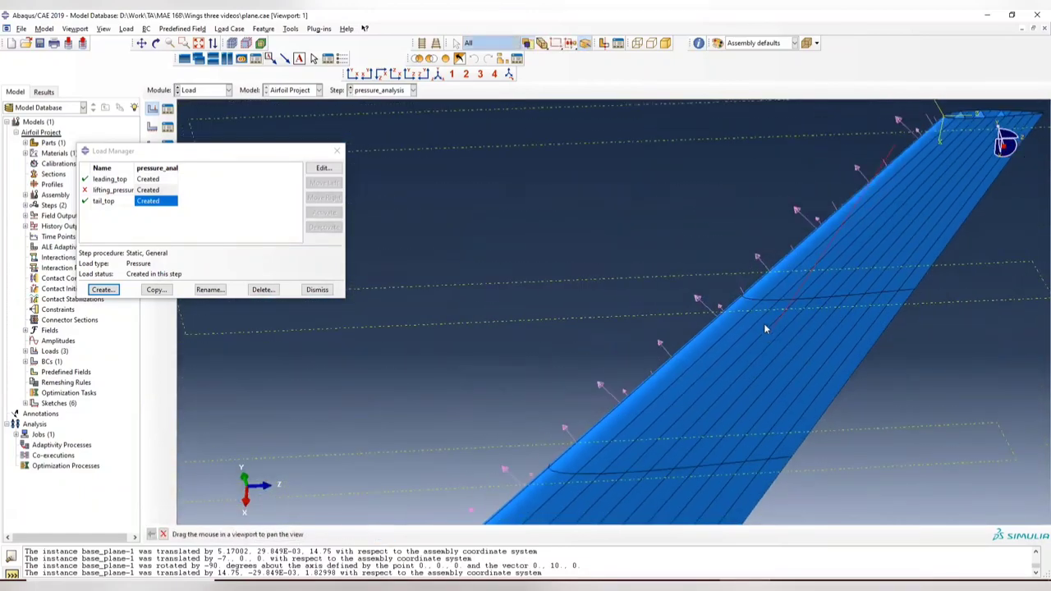
click(767, 269)
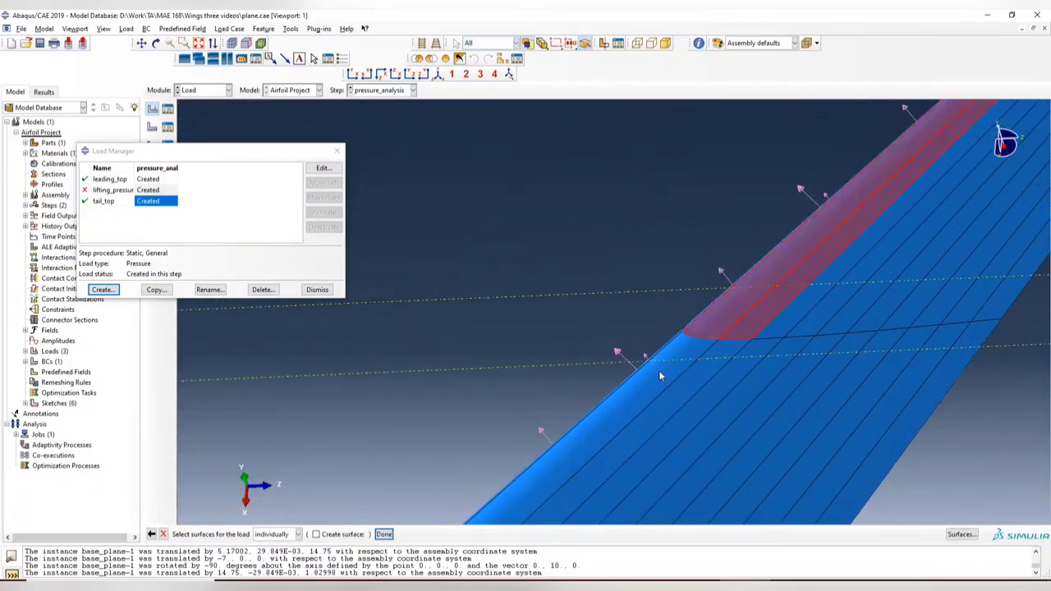
ctrl+alt+middle_drag(642, 422, 543, 296)
shift+click(417, 425)
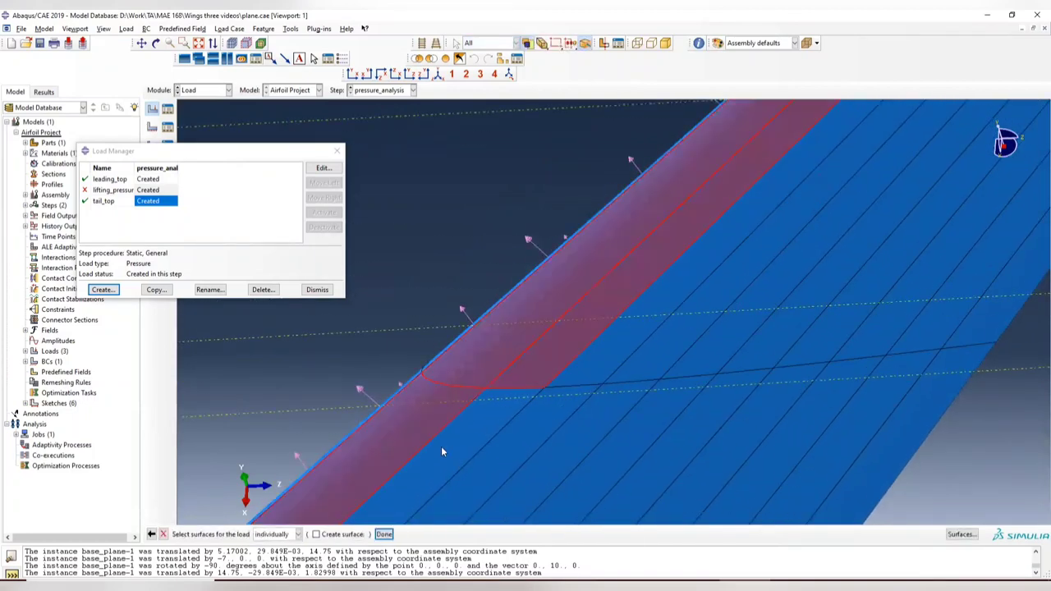
Apply magnitude 10667.6 on the brown side with the lower_leading distribution.
click(383, 534)
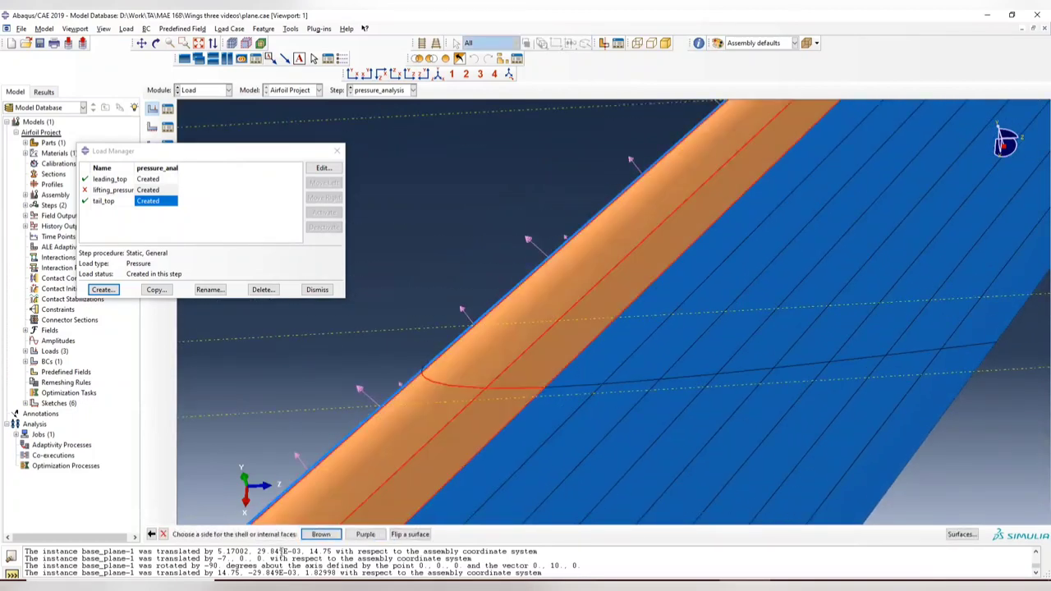
click(321, 534)
text(10667.6)
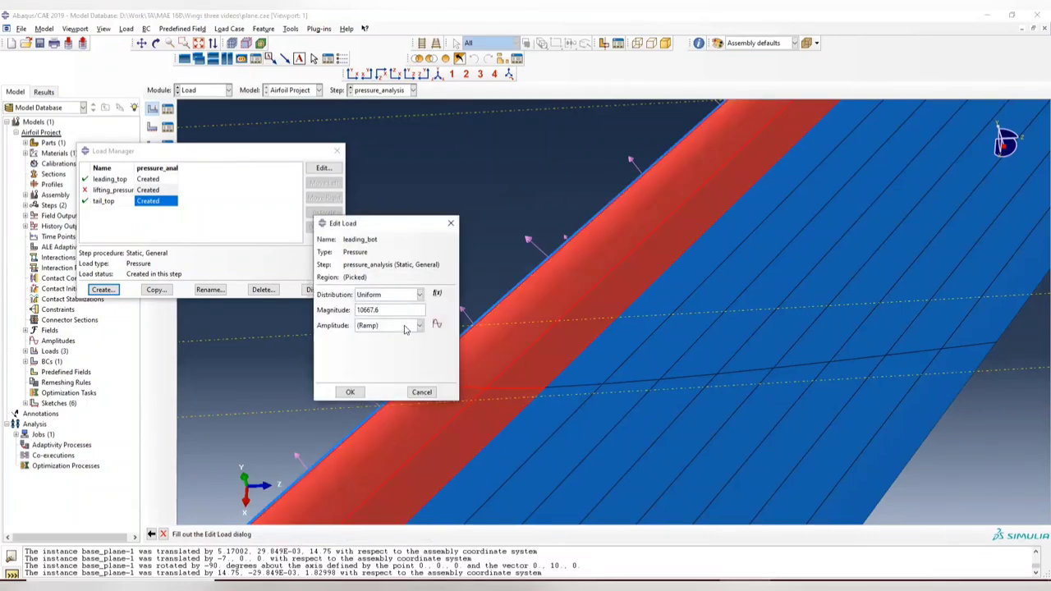
click(419, 294)
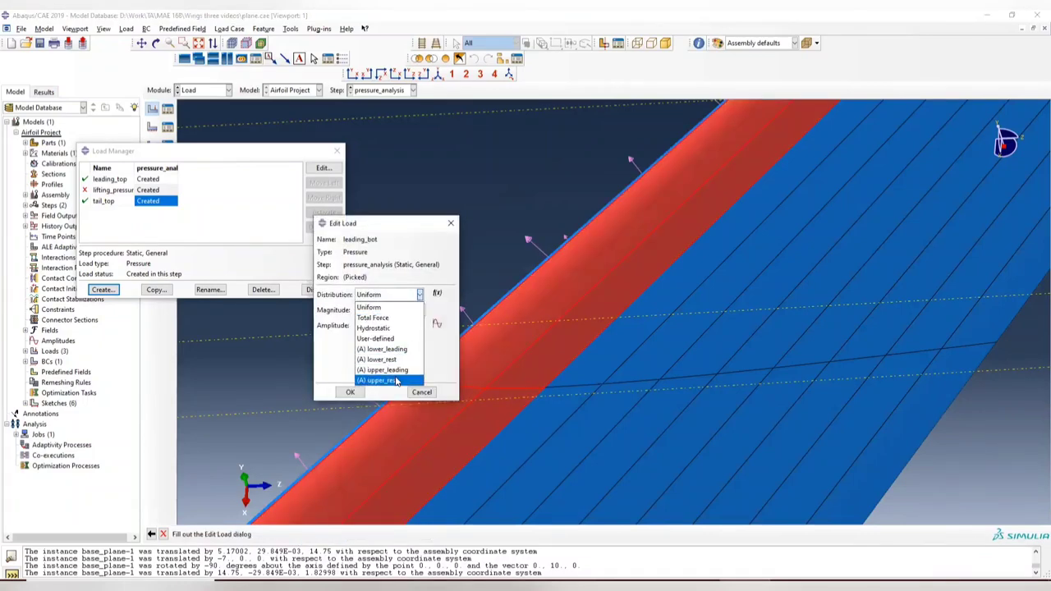
click(382, 349)
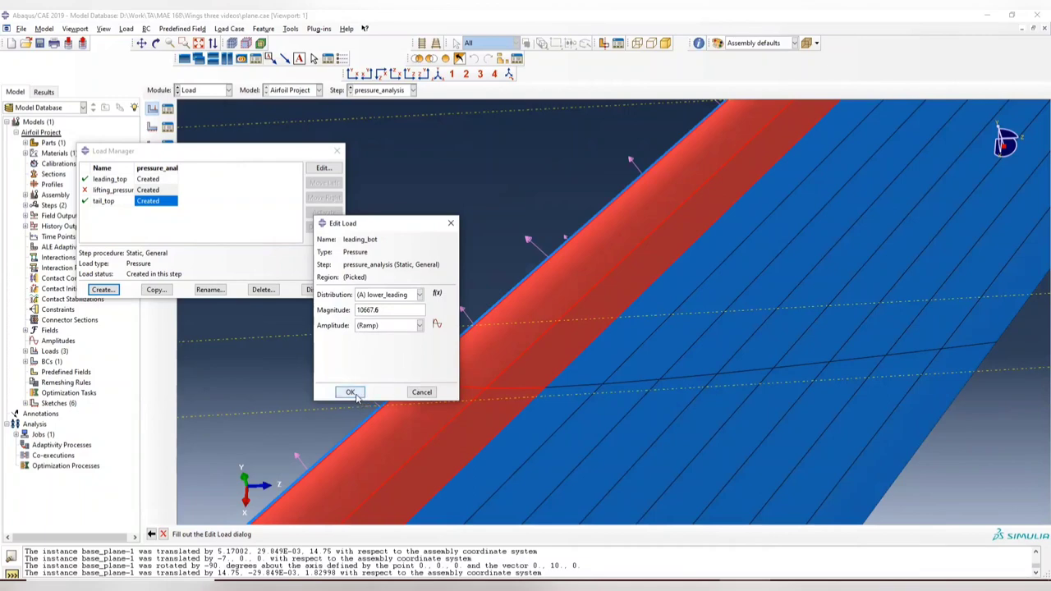
click(351, 392)
click(104, 291)
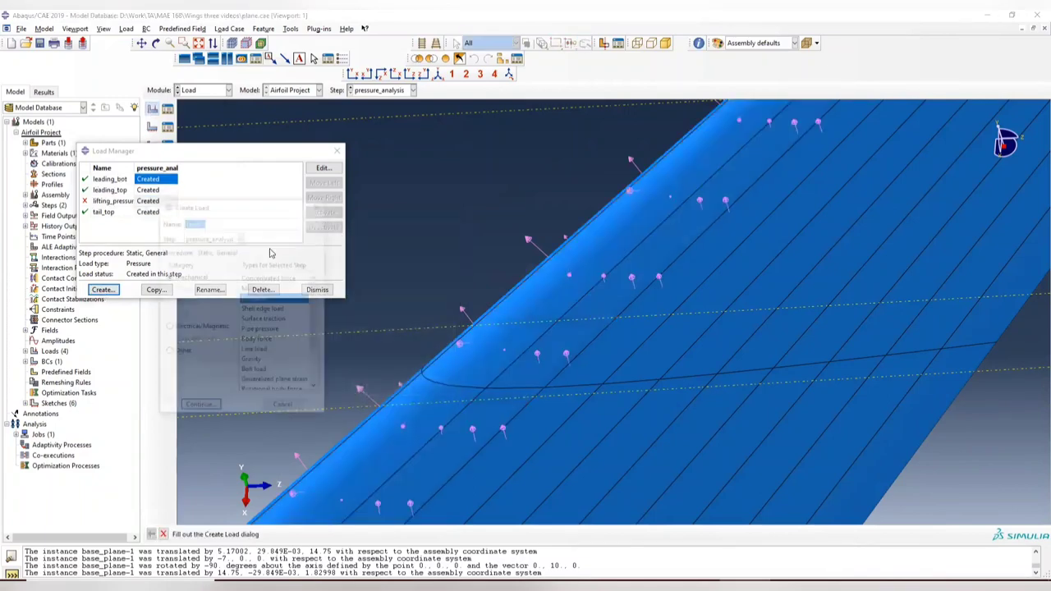
Name the load tail_bot and pick the first lower rear wing strips.
text(tail_bot)
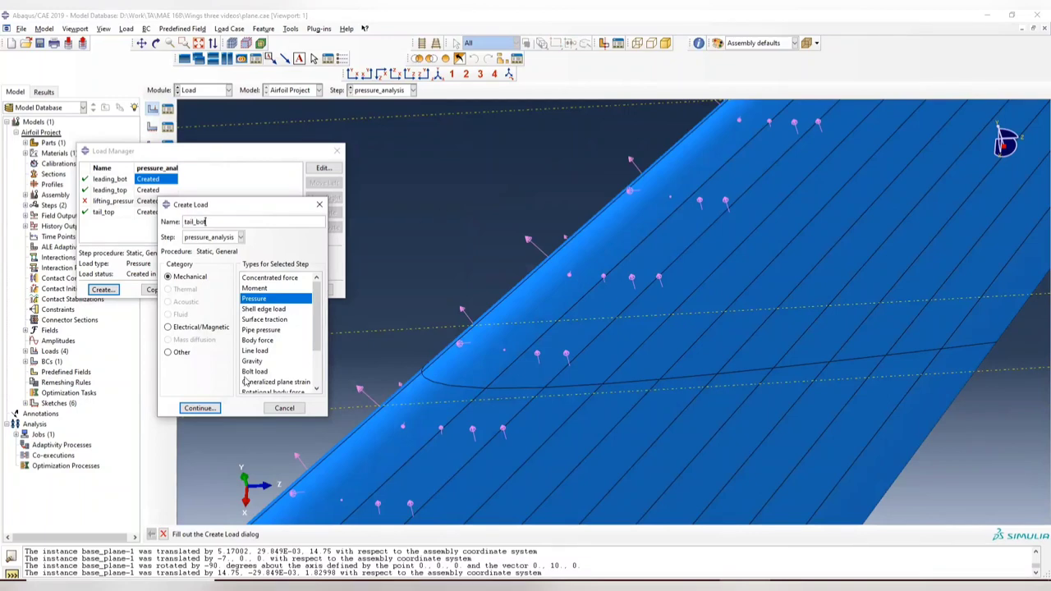
click(200, 408)
ctrl+alt+middle_drag(730, 341, 488, 268)
ctrl+alt+middle_drag(456, 424, 697, 218)
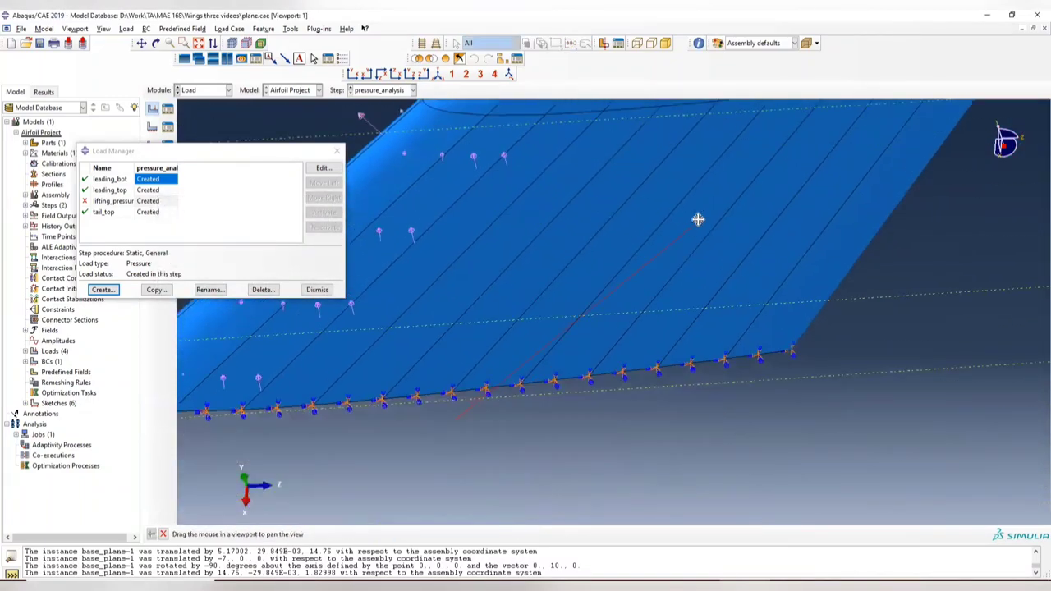
click(453, 249)
shift+click(575, 283)
shift+click(628, 279)
shift+click(665, 278)
shift+click(715, 274)
shift+click(762, 279)
shift+click(831, 261)
Add more lower rear wing strips to the tail_bot region.
ctrl+alt+middle_drag(839, 217, 647, 368)
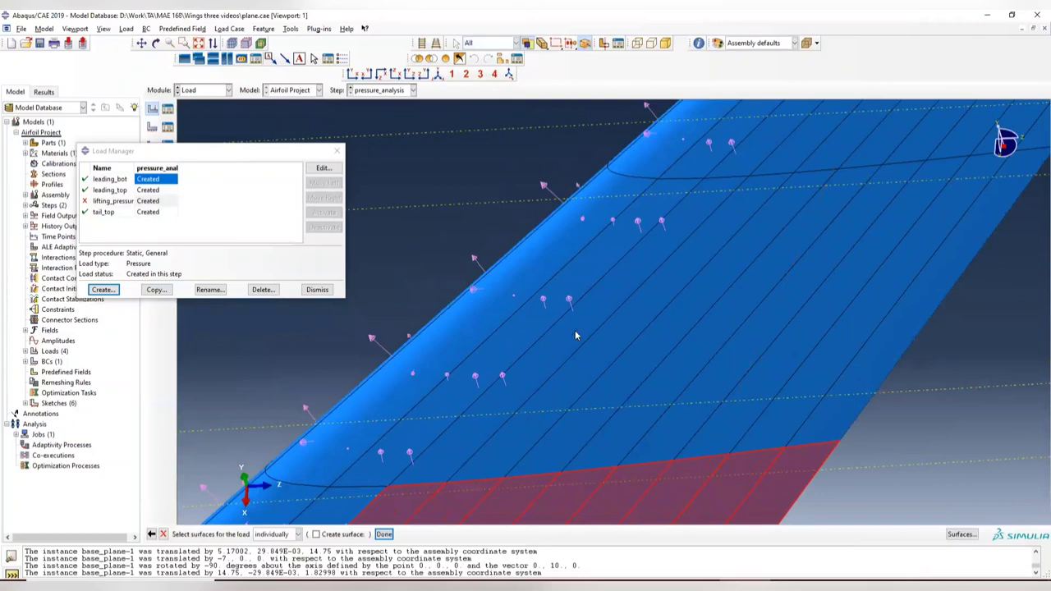
shift+click(597, 340)
shift+click(624, 346)
shift+click(641, 350)
shift+click(696, 356)
shift+click(733, 377)
shift+click(766, 370)
shift+click(854, 365)
shift+click(888, 264)
ctrl+alt+drag(890, 261, 427, 368)
shift+click(507, 351)
shift+click(522, 356)
shift+click(567, 367)
shift+click(597, 371)
shift+click(622, 374)
shift+click(650, 376)
shift+click(682, 383)
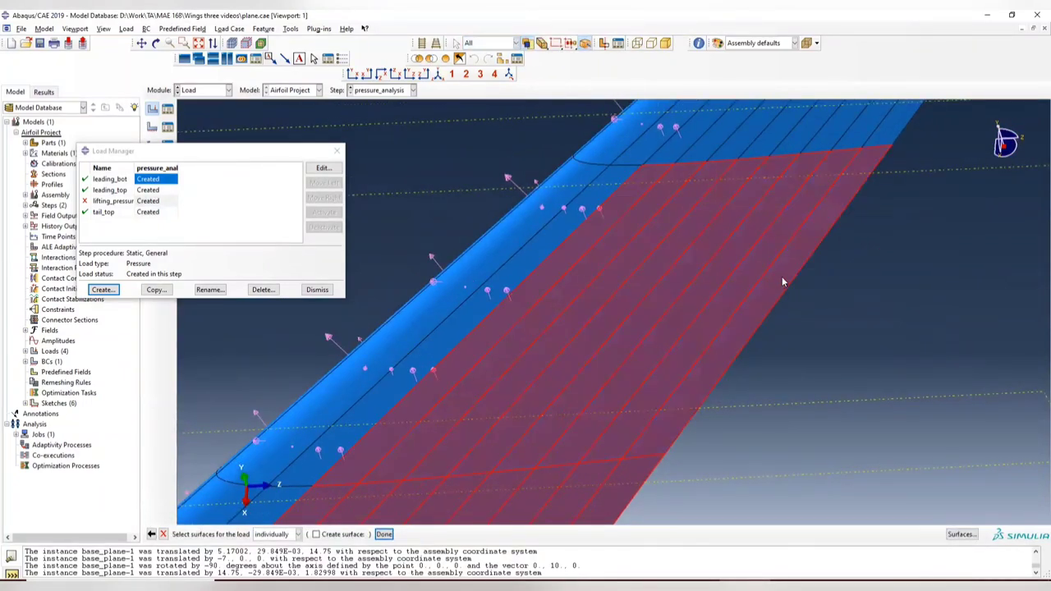
Add the last remaining lower rear wing strips to the region.
ctrl+alt+drag(792, 256, 472, 411)
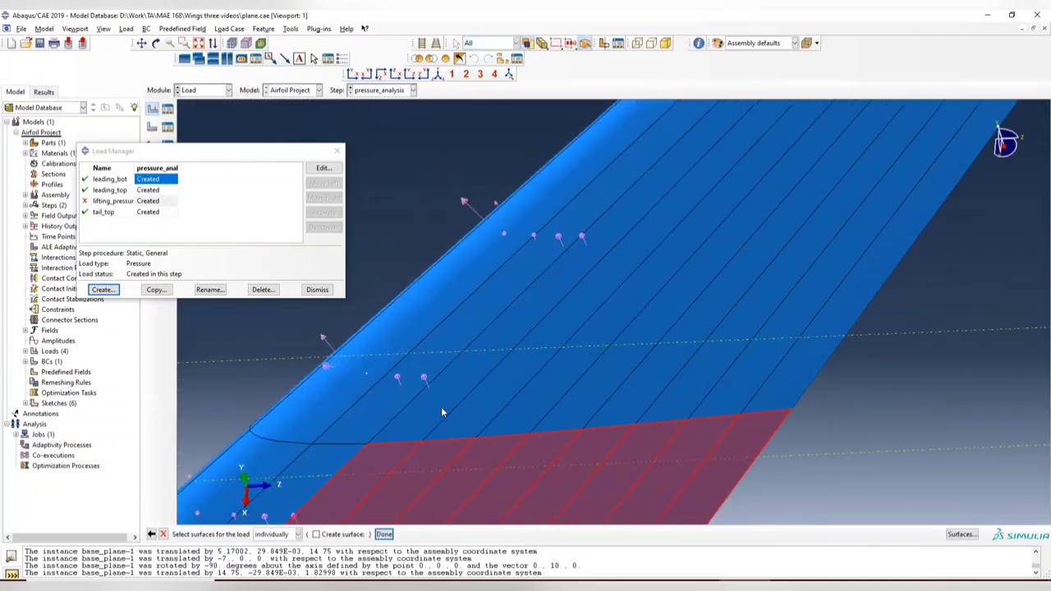
shift+click(472, 413)
shift+click(513, 415)
shift+click(580, 410)
shift+click(612, 408)
shift+click(673, 405)
shift+click(776, 391)
shift+click(766, 391)
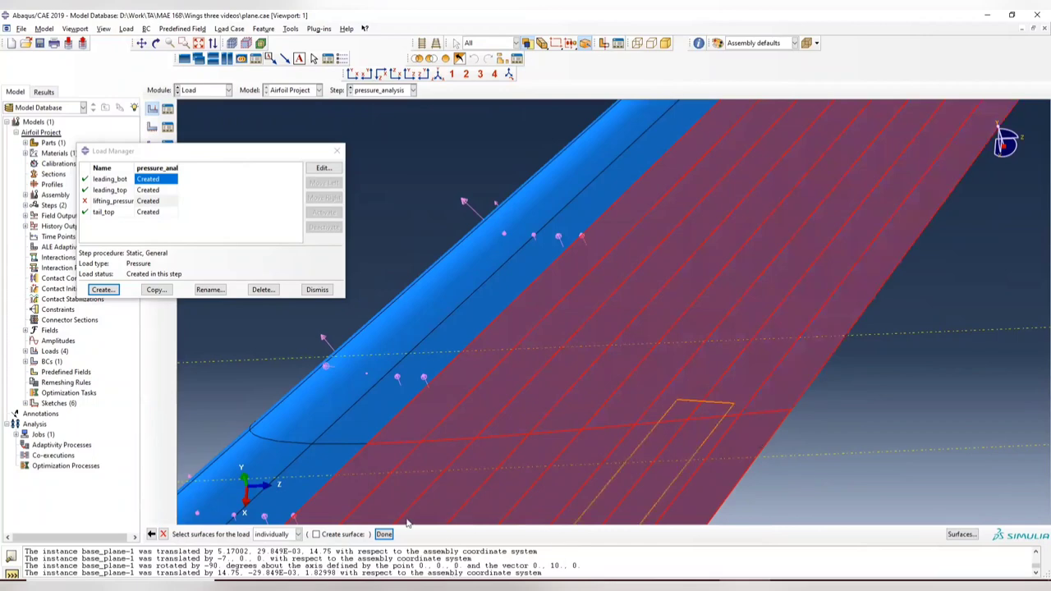
Apply magnitude 1000 on the brown side using the lower_rest distribution.
click(386, 534)
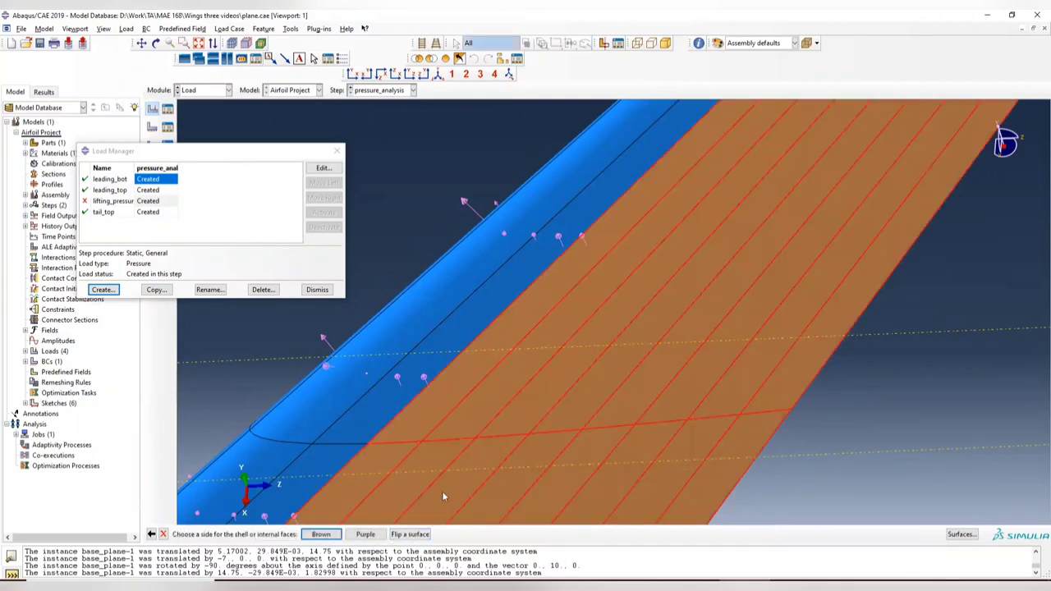
click(320, 533)
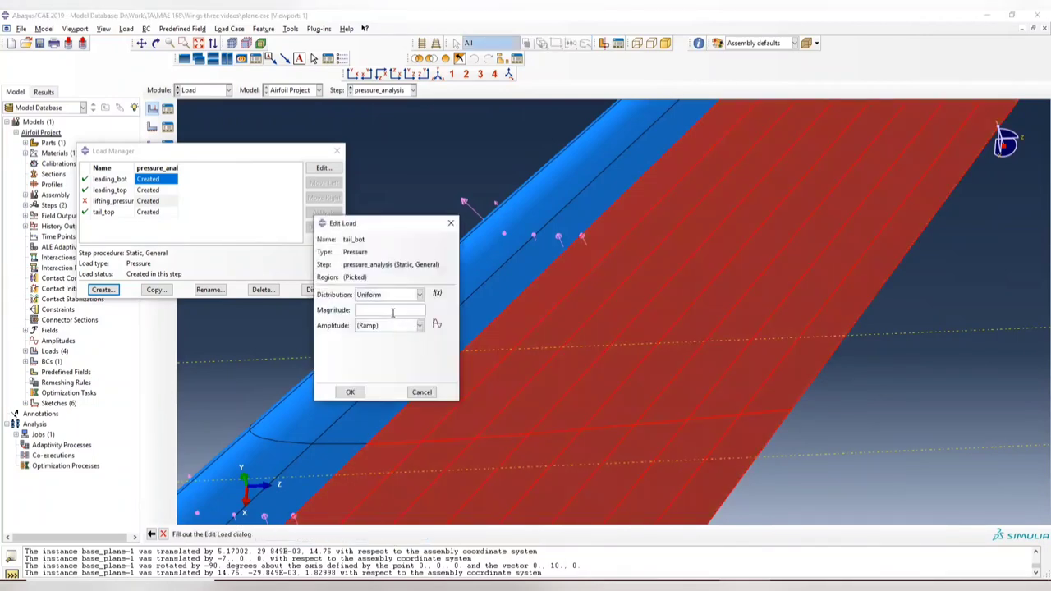
text(1000)
click(418, 295)
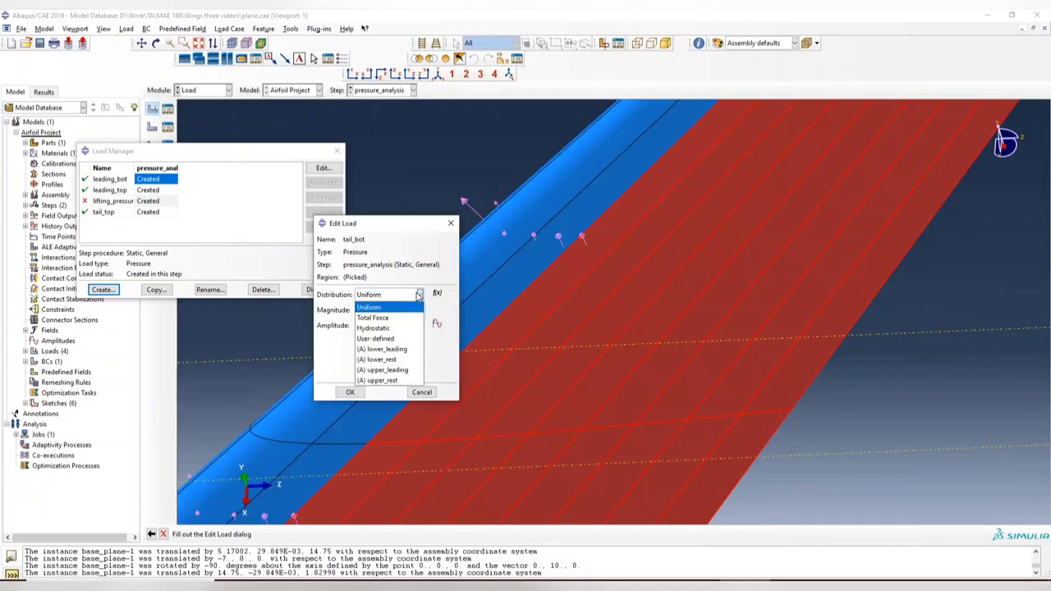
click(405, 360)
click(351, 392)
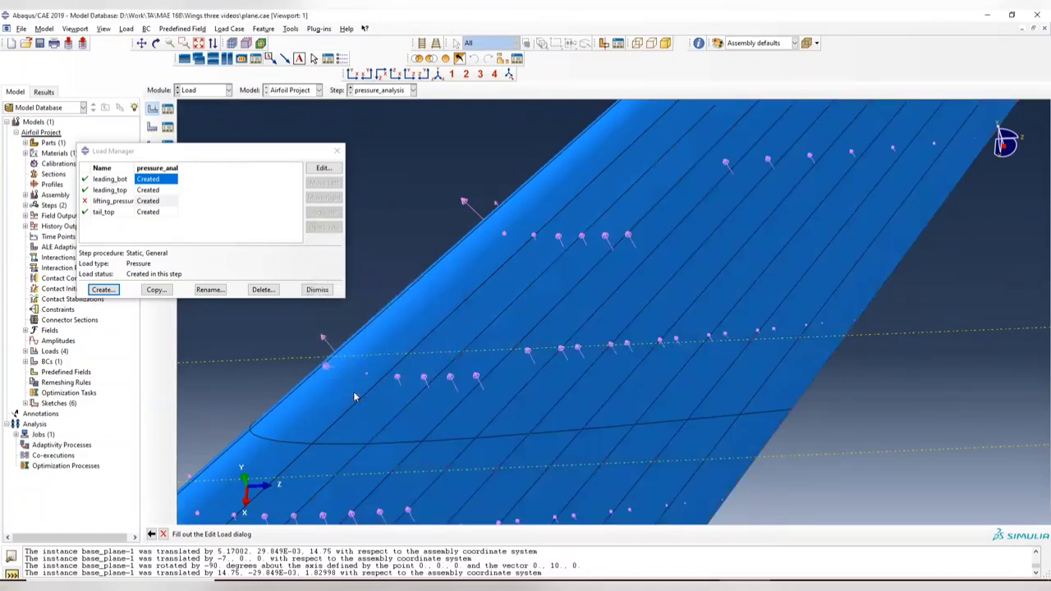
scroll(609, 394, down, 3)
Rotate the wing to an oblique view showing all pressure loads and close the Load Manager.
ctrl+alt+middle_drag(632, 380, 600, 343)
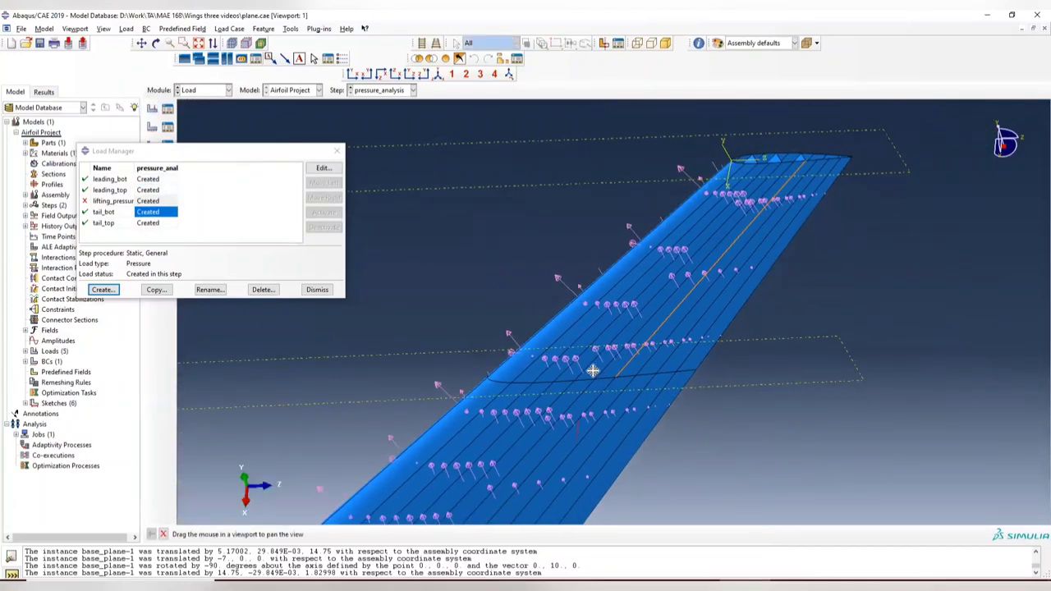
ctrl+alt+drag(600, 343, 772, 238)
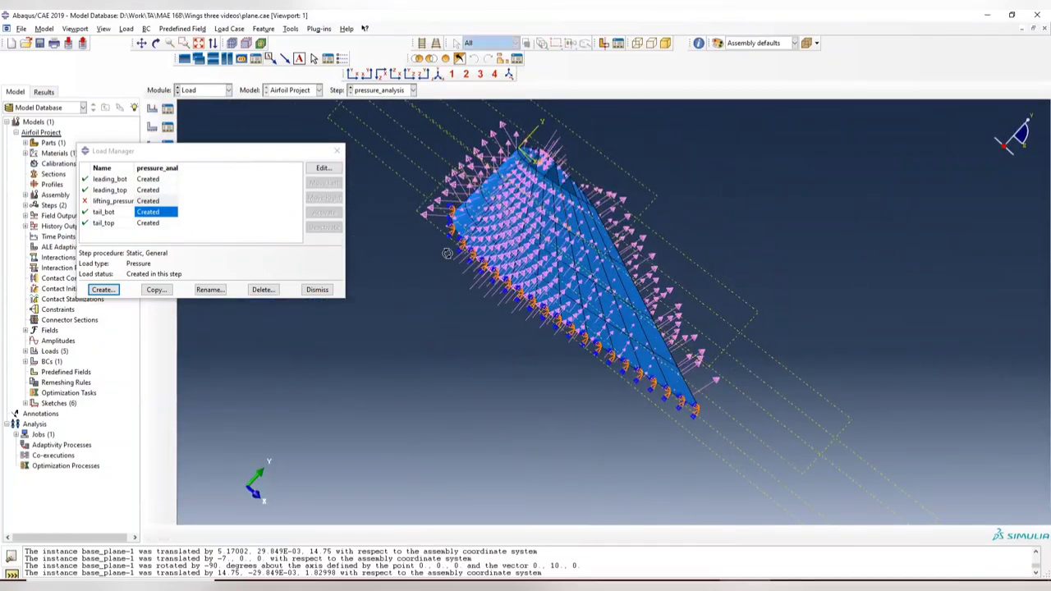
ctrl+alt+drag(462, 275, 581, 330)
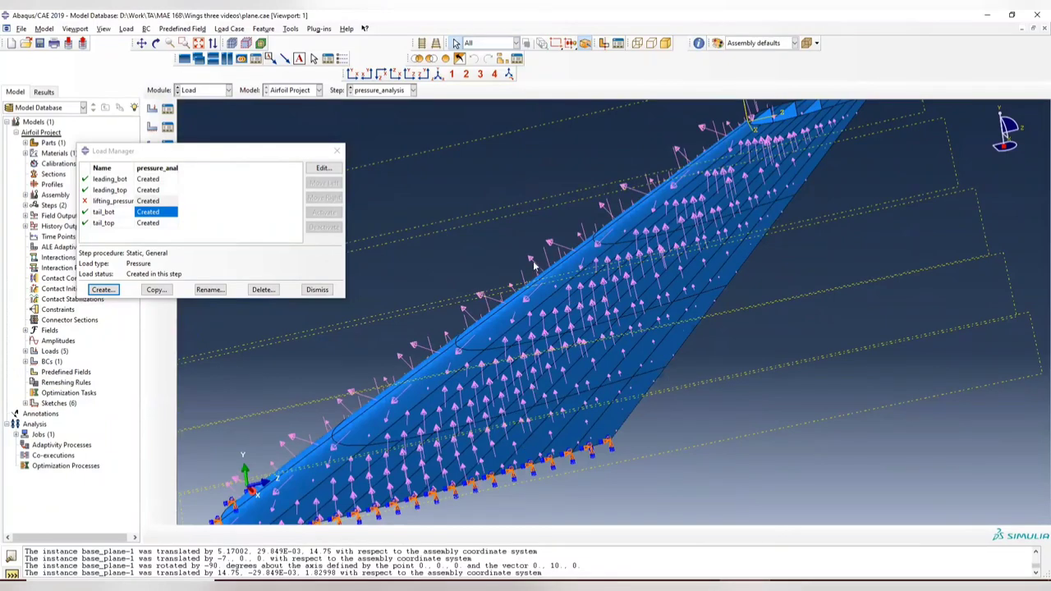
ctrl+alt+drag(532, 283, 555, 332)
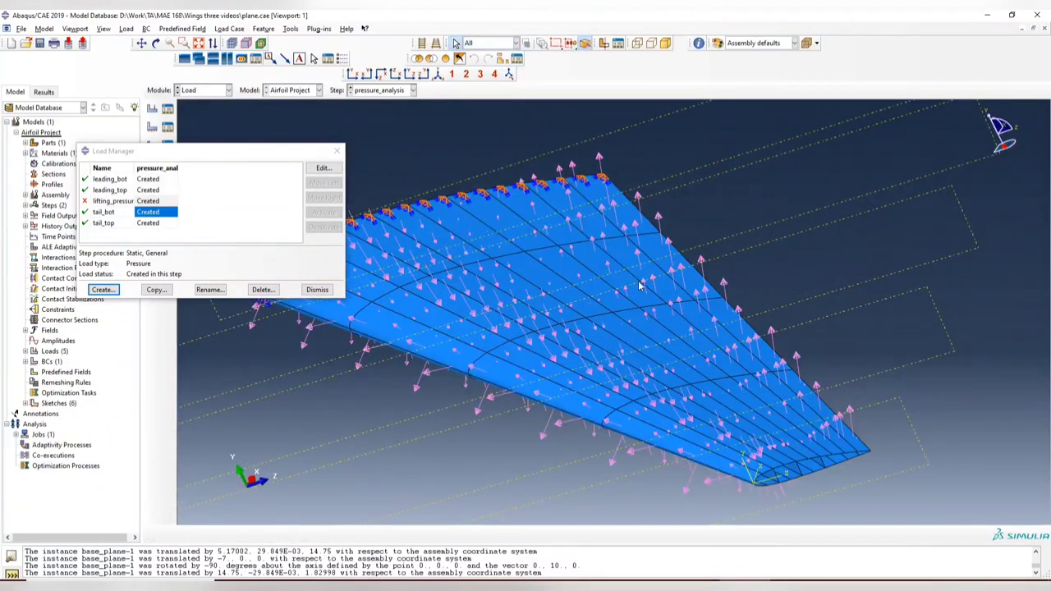
click(336, 151)
click(210, 92)
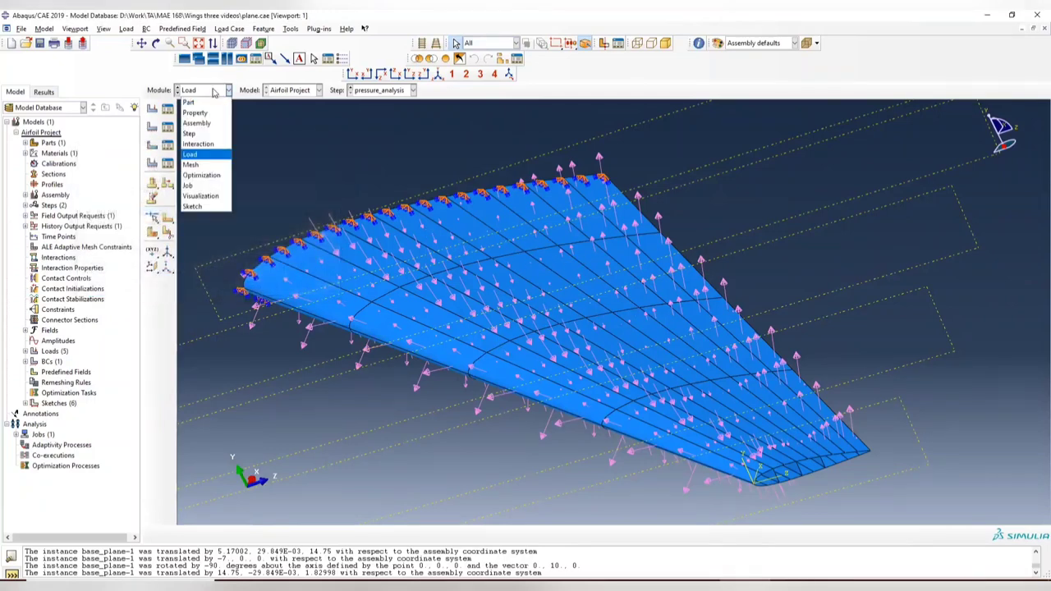
Switch to the Job module and open the Job Manager.
click(209, 165)
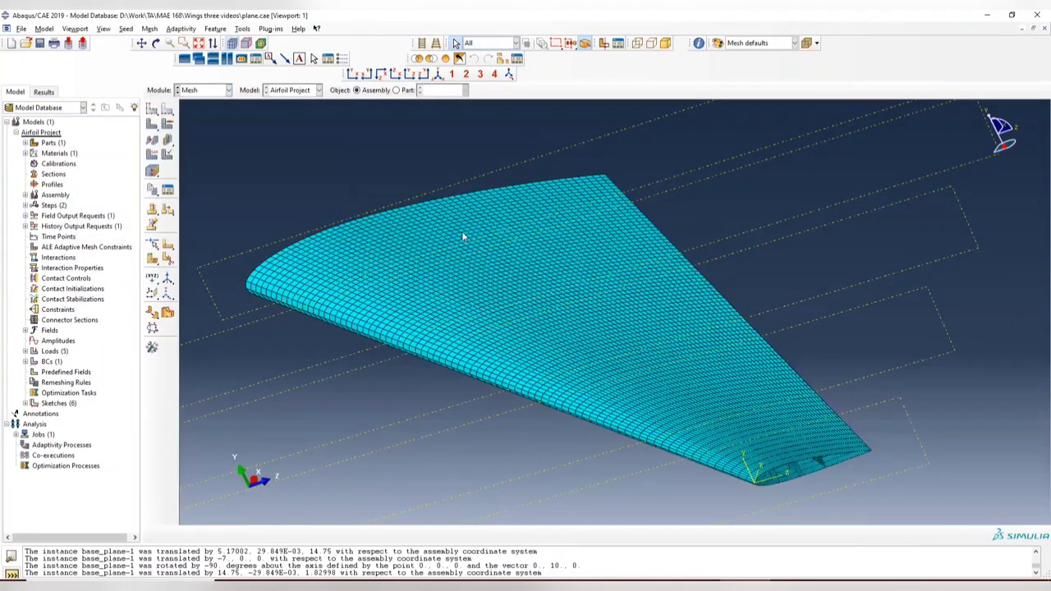
click(210, 92)
click(201, 188)
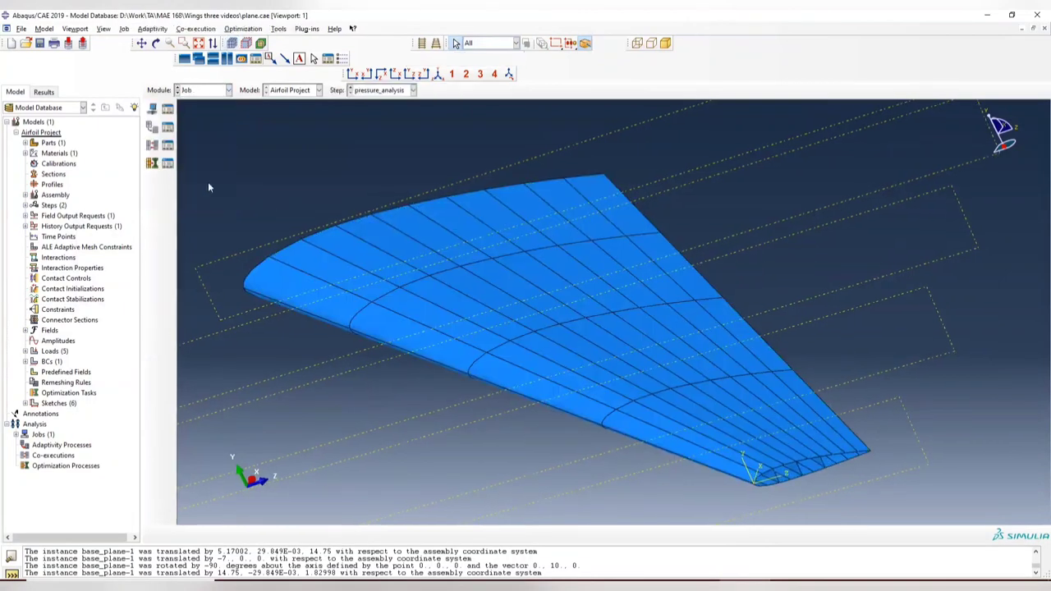
click(167, 108)
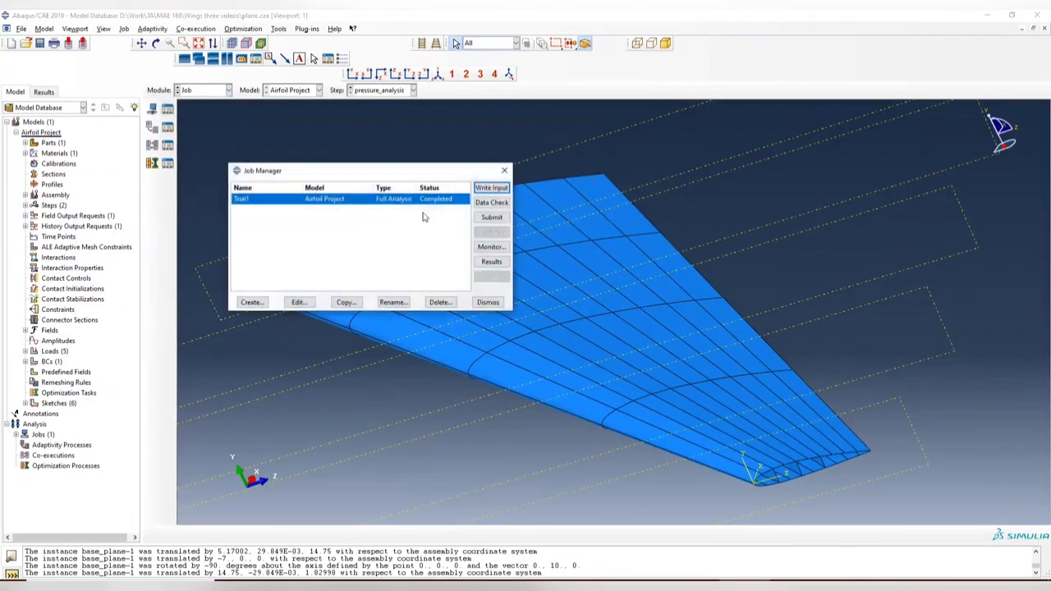
Create the job non_uniform_pressure with default settings and submit it.
click(252, 302)
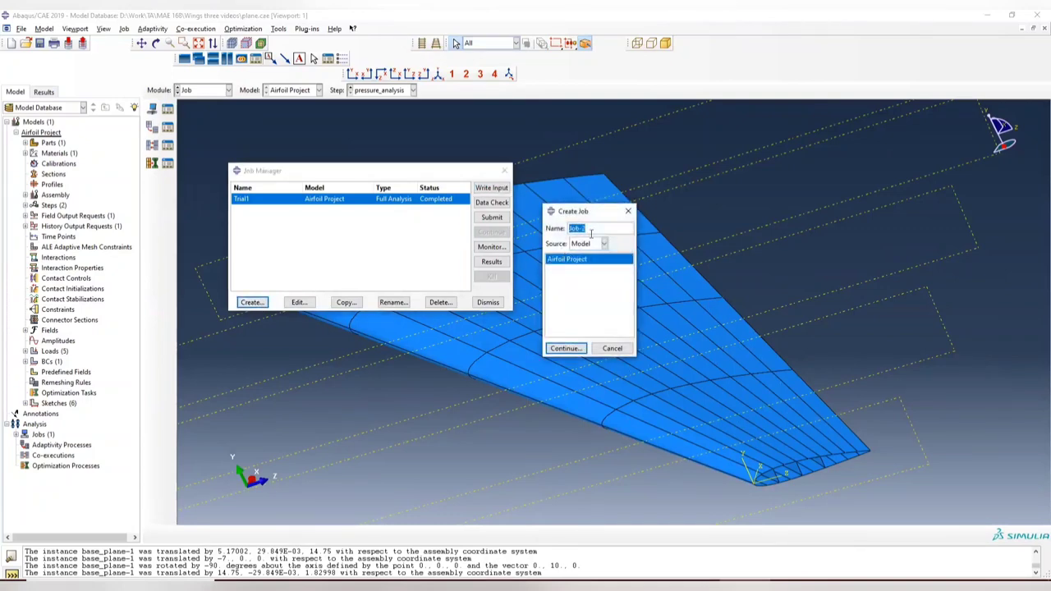
text(non_uniform_pressure)
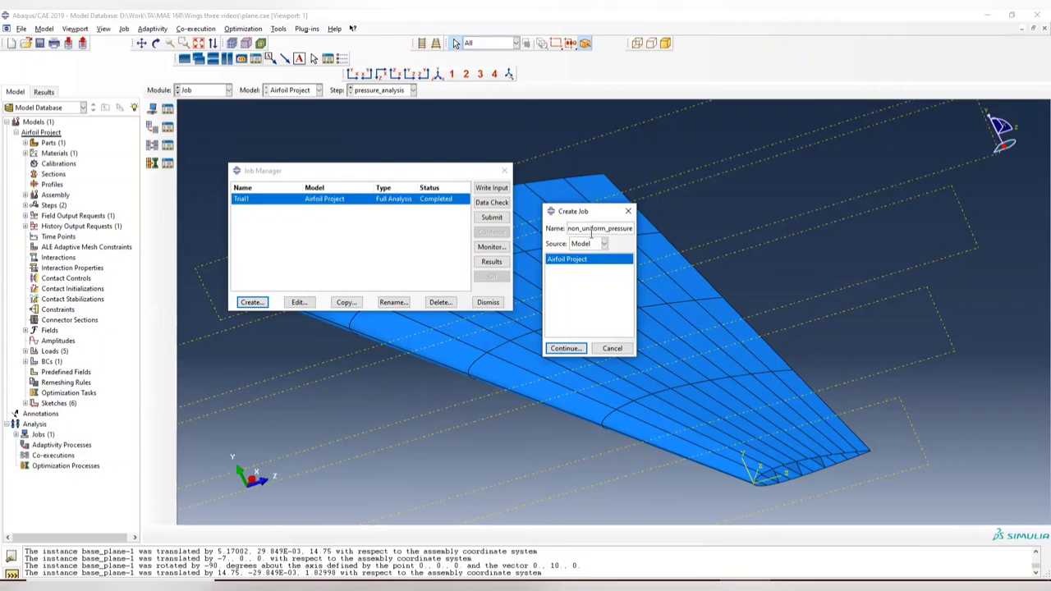
click(565, 348)
click(524, 428)
click(490, 217)
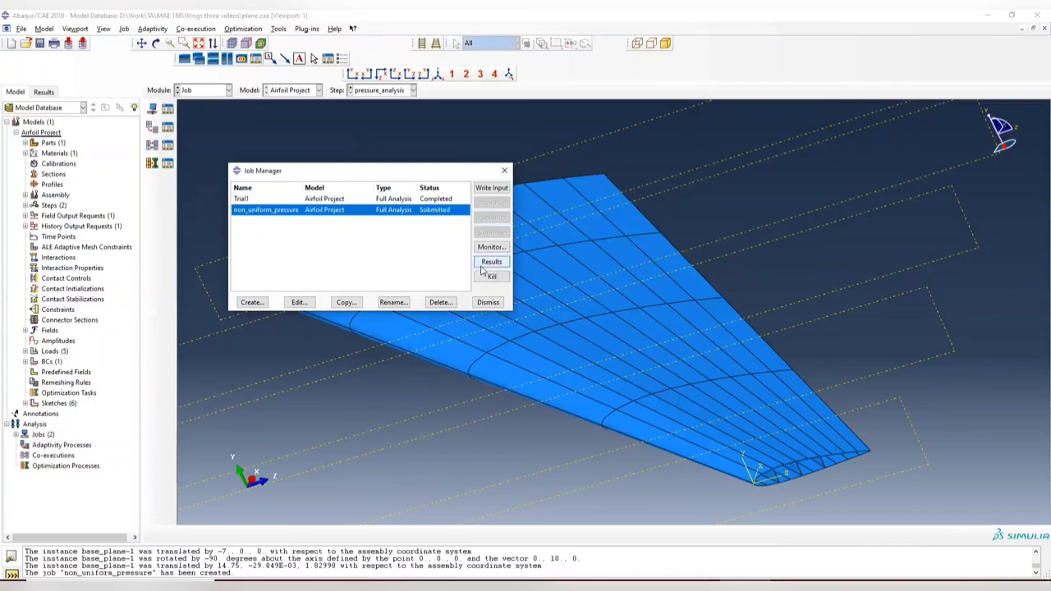
Open the non_uniform_pressure job monitor, move it beside the Job Manager and enlarge it.
click(496, 249)
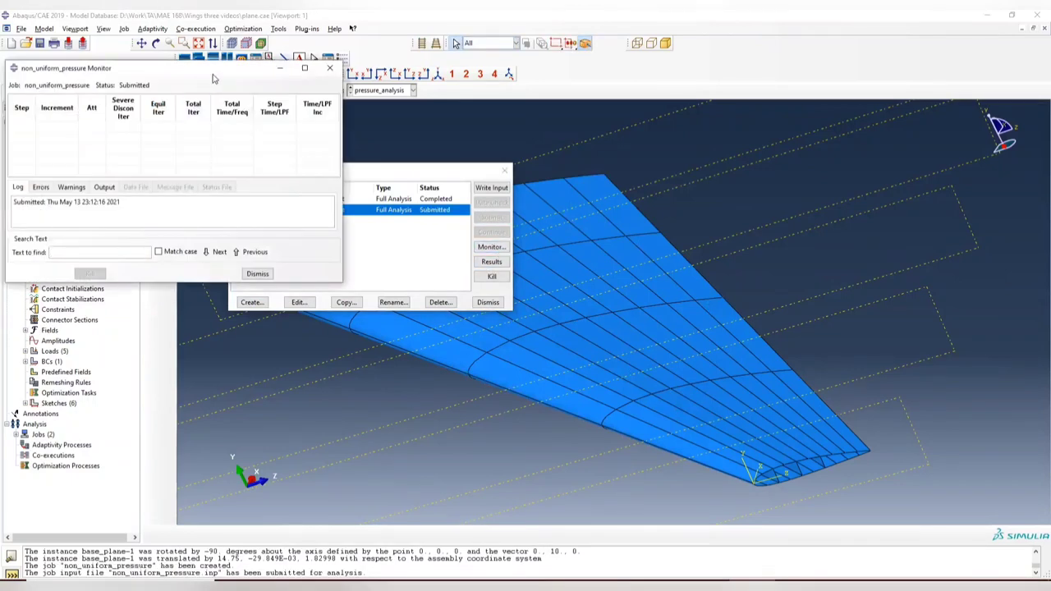
drag(203, 78, 772, 133)
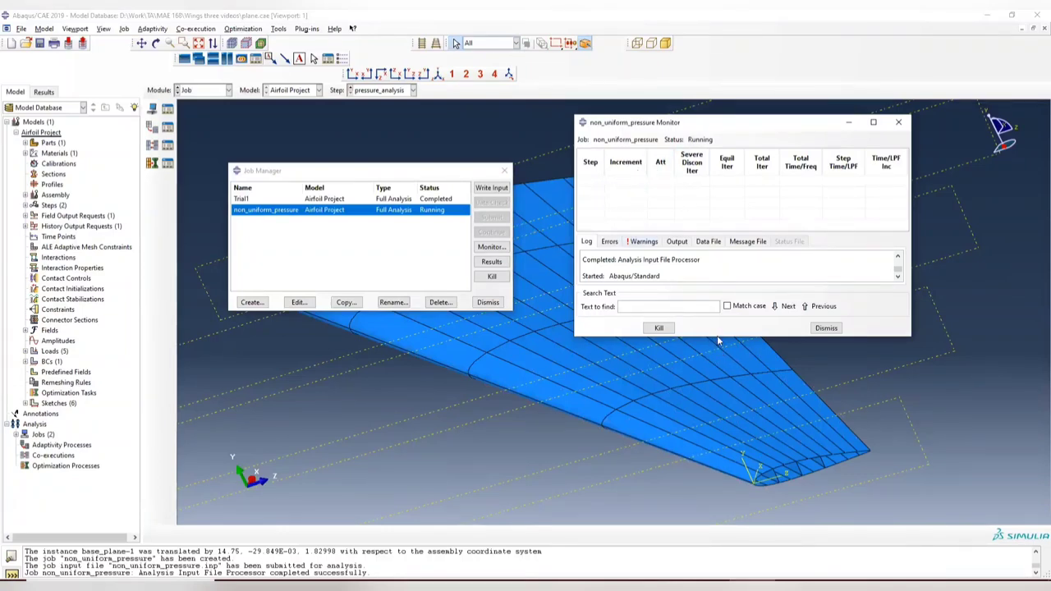
drag(717, 337, 702, 396)
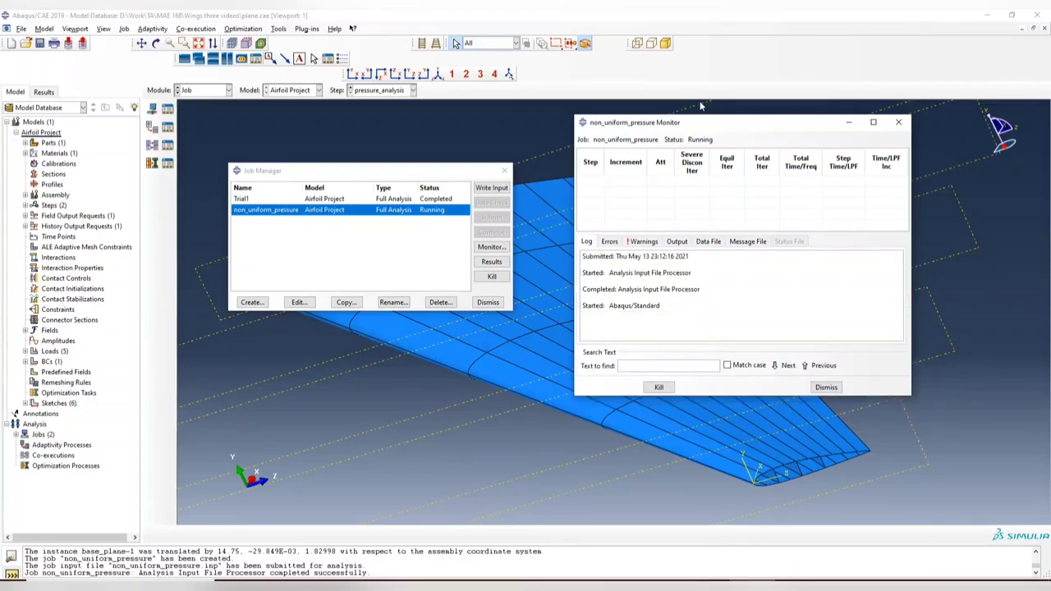
drag(688, 123, 646, 110)
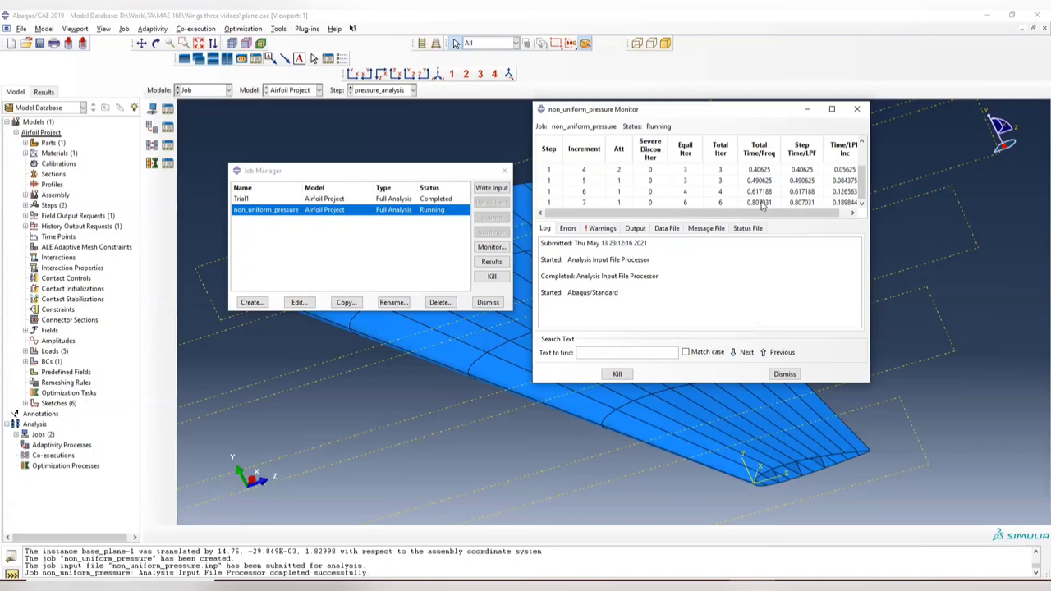
Scroll through the monitor's increment table while the analysis runs to completion.
scroll(755, 189, up, 2)
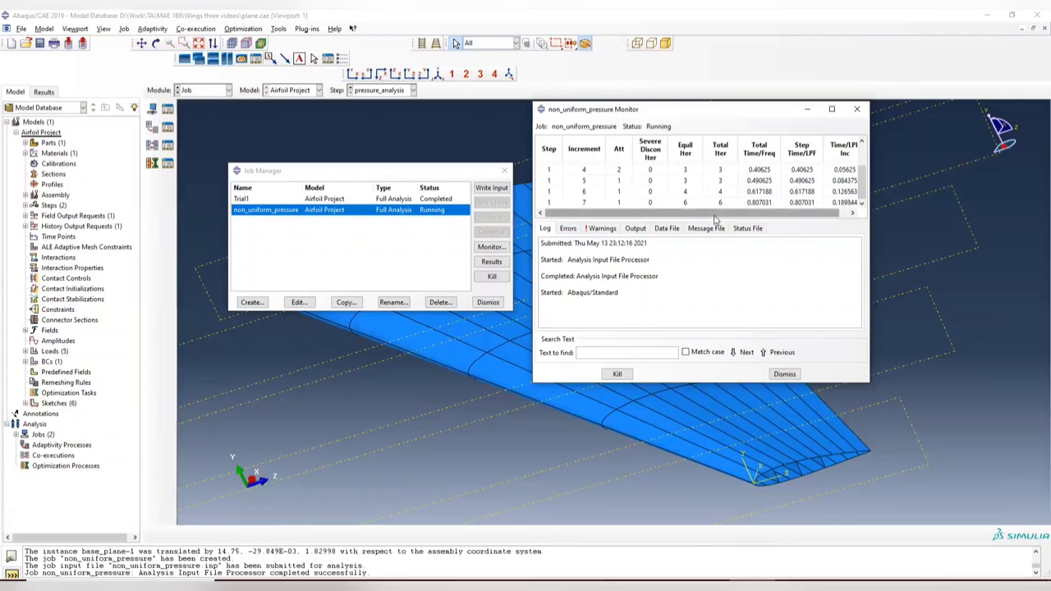
scroll(764, 190, up, 1)
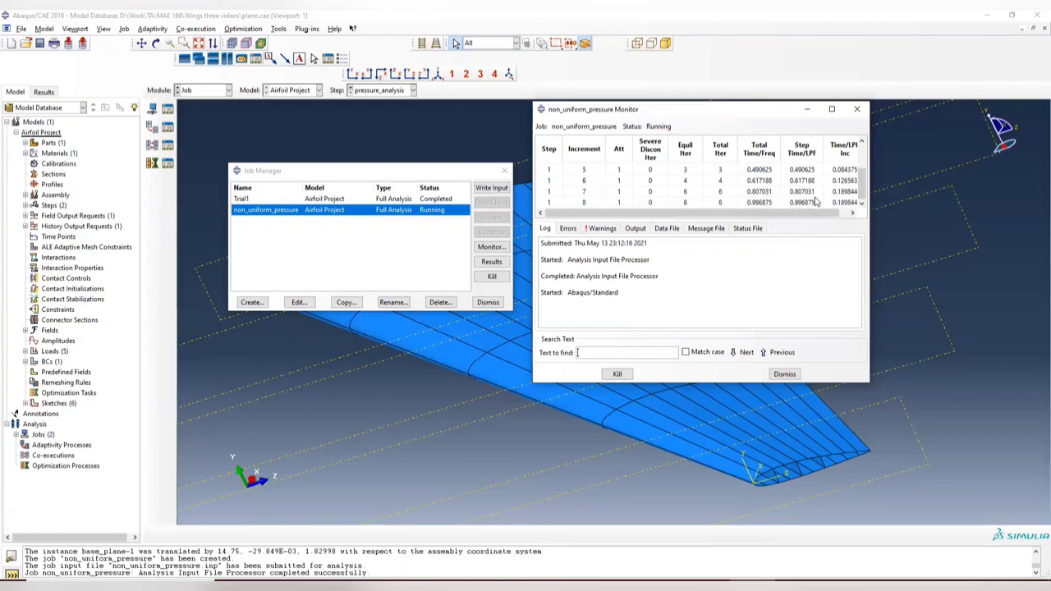
scroll(800, 193, up, 2)
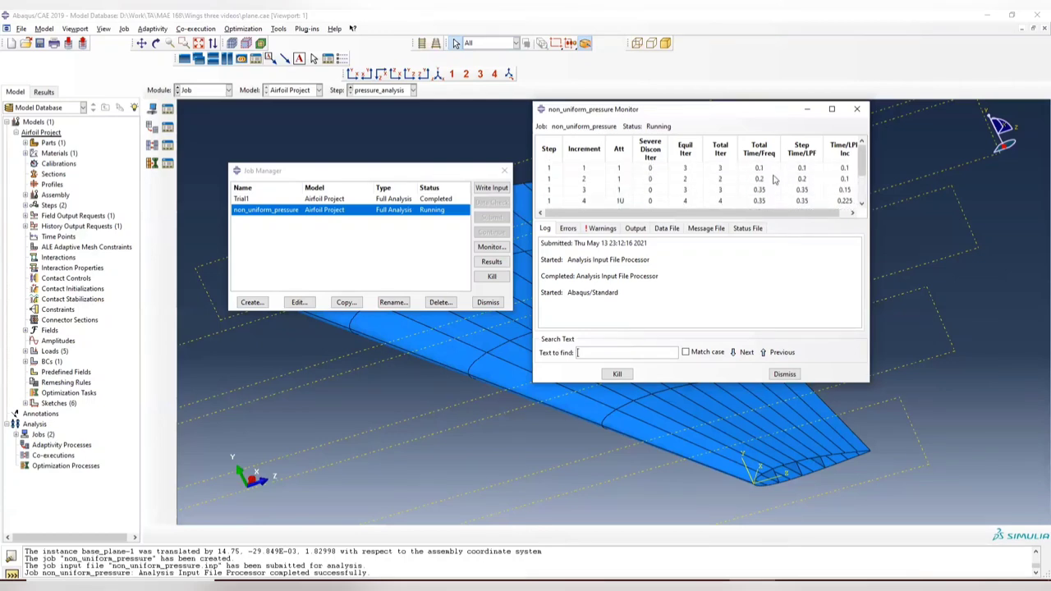
scroll(763, 193, down, 2)
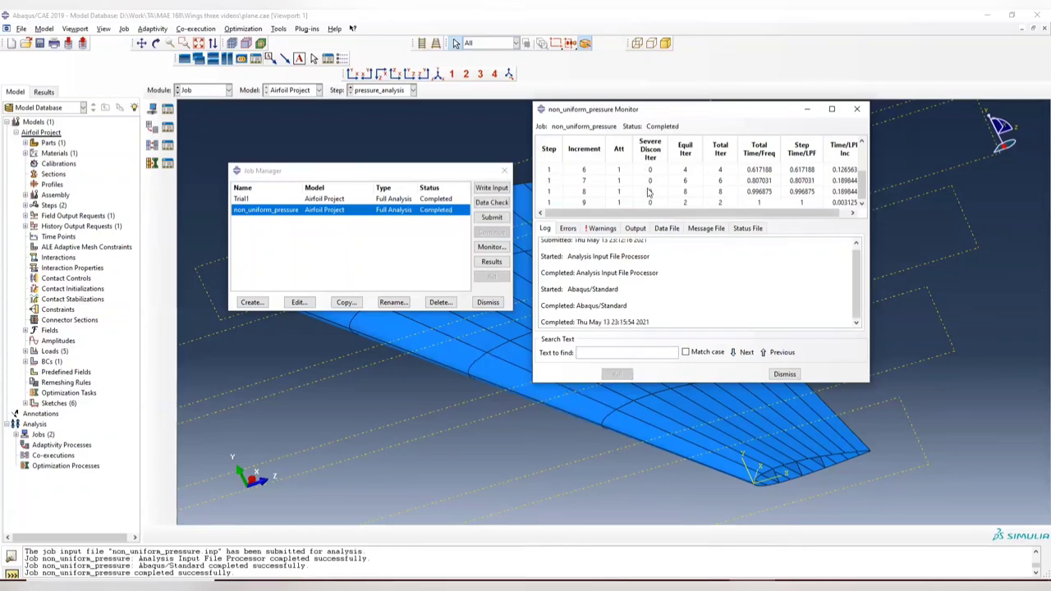
scroll(616, 202, up, 2)
scroll(689, 181, up, 3)
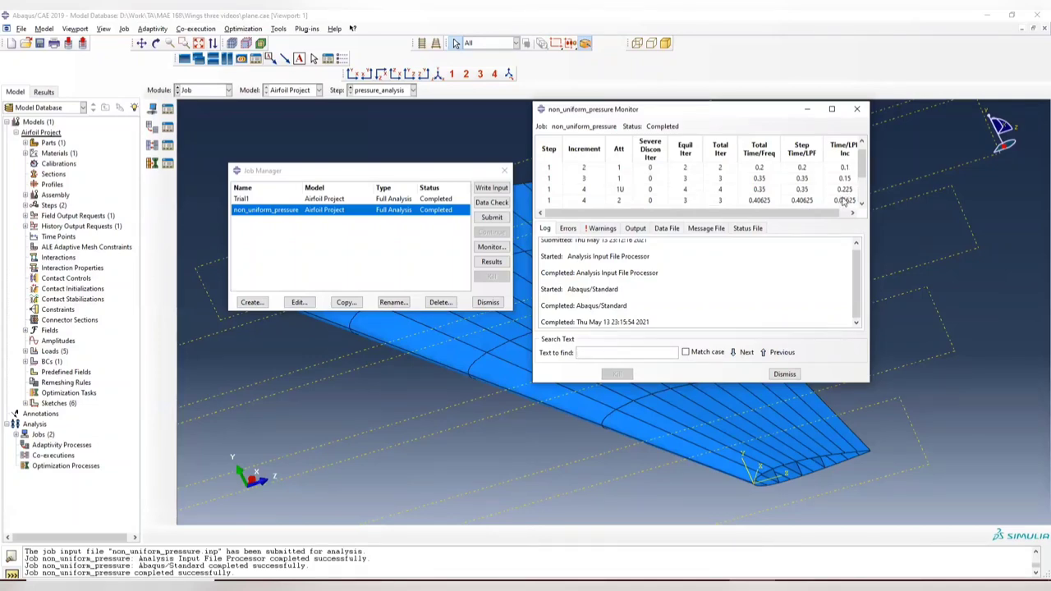
scroll(842, 198, down, 4)
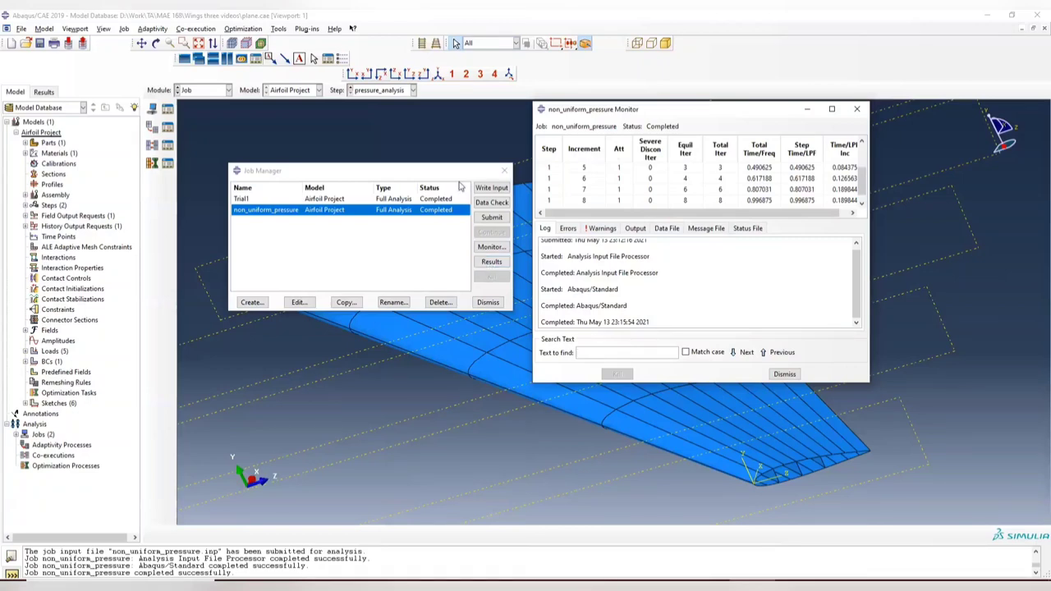
Close the job monitor and open the non_uniform_pressure results, viewing the wing from above.
click(495, 265)
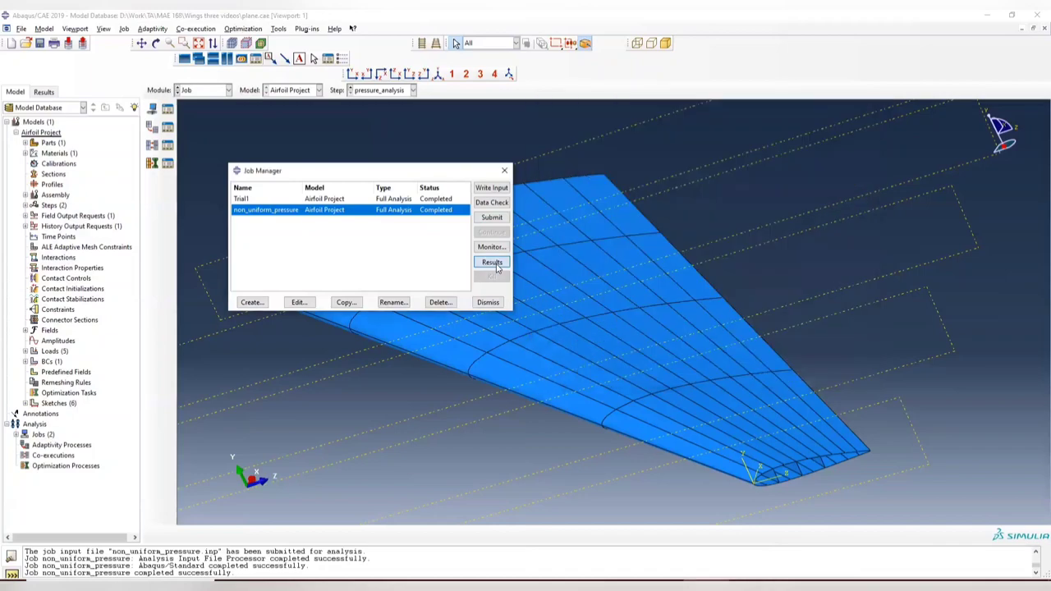
click(496, 266)
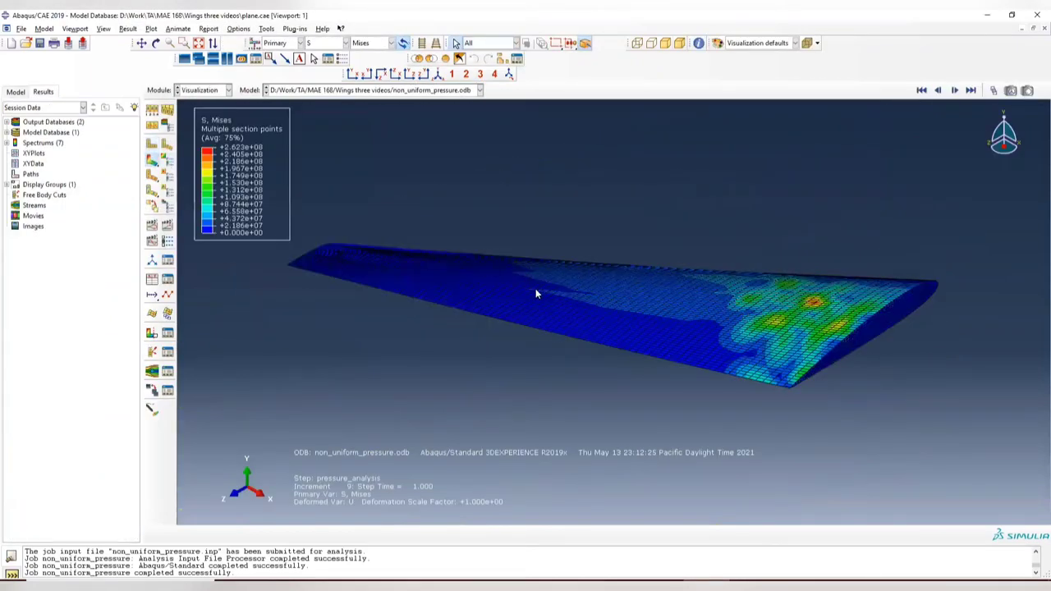
ctrl+alt+drag(509, 293, 608, 312)
Contour the U2 vertical displacement on both the deformed and undeformed wing.
click(337, 45)
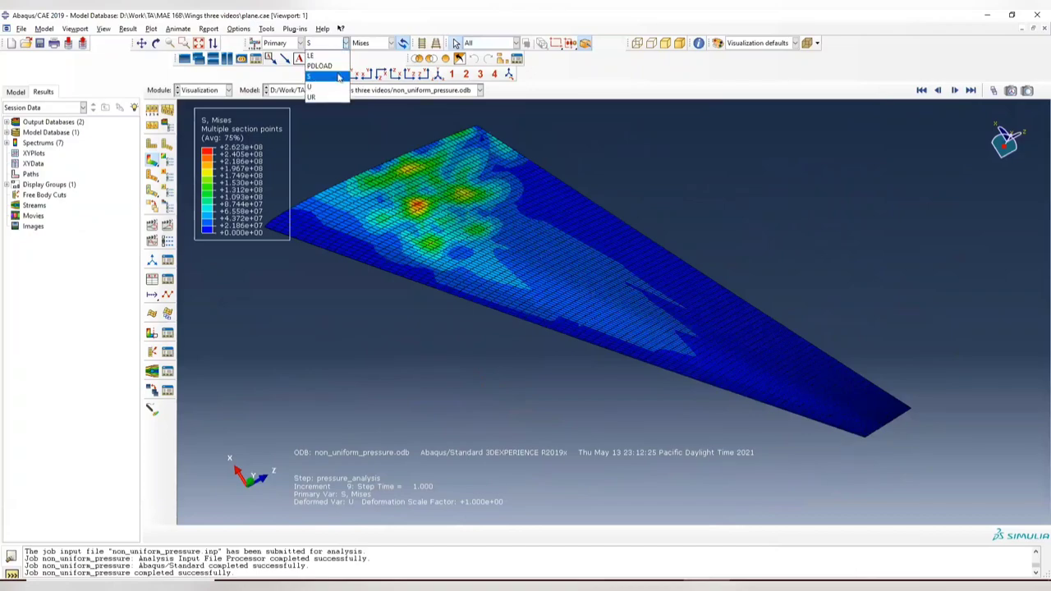
click(324, 86)
click(374, 42)
click(370, 77)
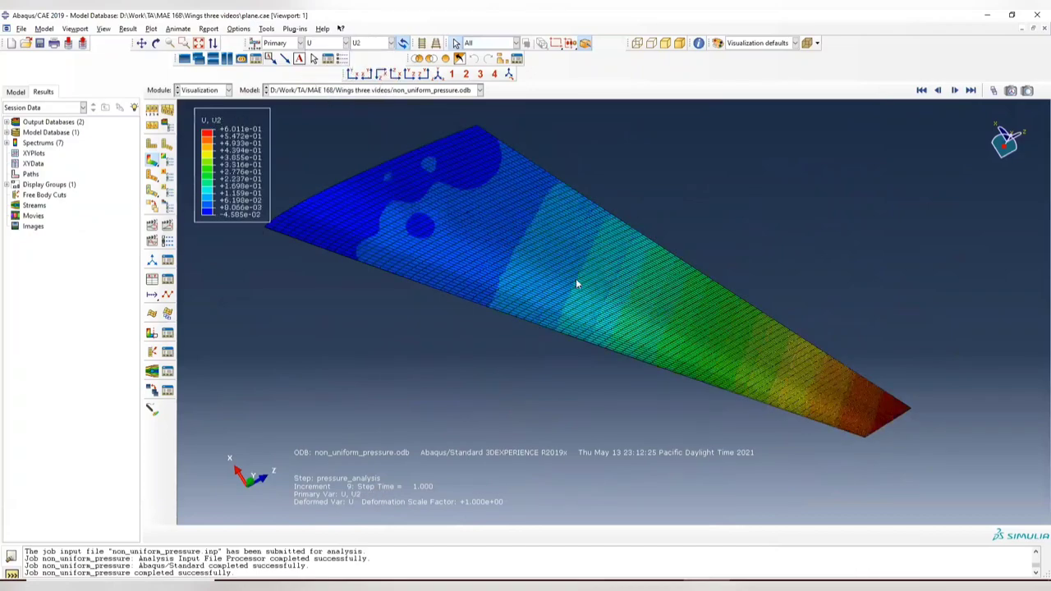
ctrl+alt+drag(656, 335, 639, 251)
drag(156, 165, 203, 164)
ctrl+alt+drag(581, 302, 661, 337)
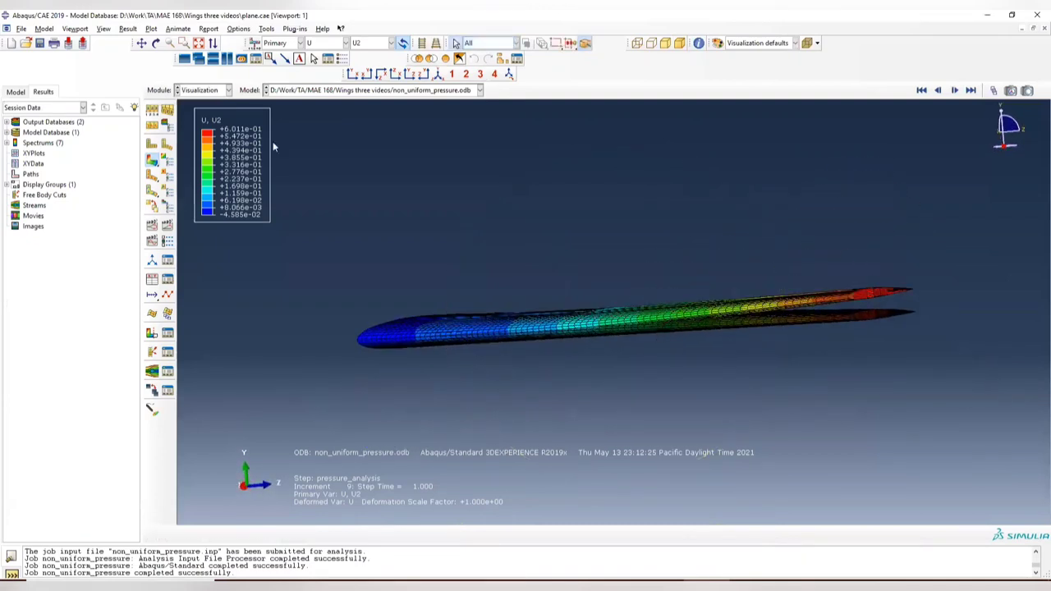
ctrl+alt+drag(447, 232, 509, 295)
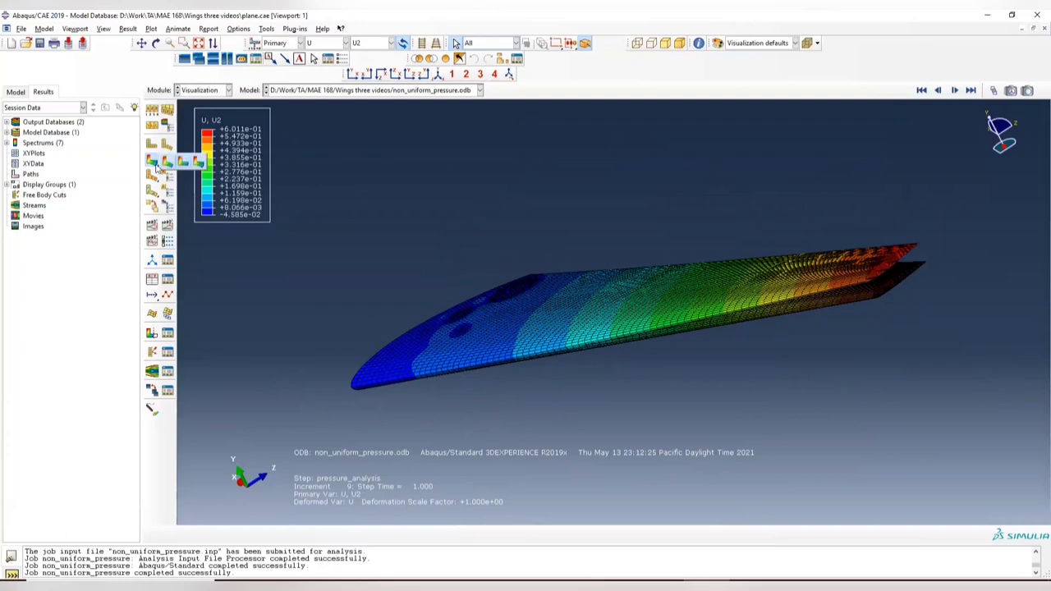
Switch the contour back to S, Mises and orbit the wing to inspect the stress pattern.
click(328, 43)
click(325, 67)
ctrl+alt+drag(417, 188, 517, 267)
ctrl+alt+drag(386, 276, 381, 246)
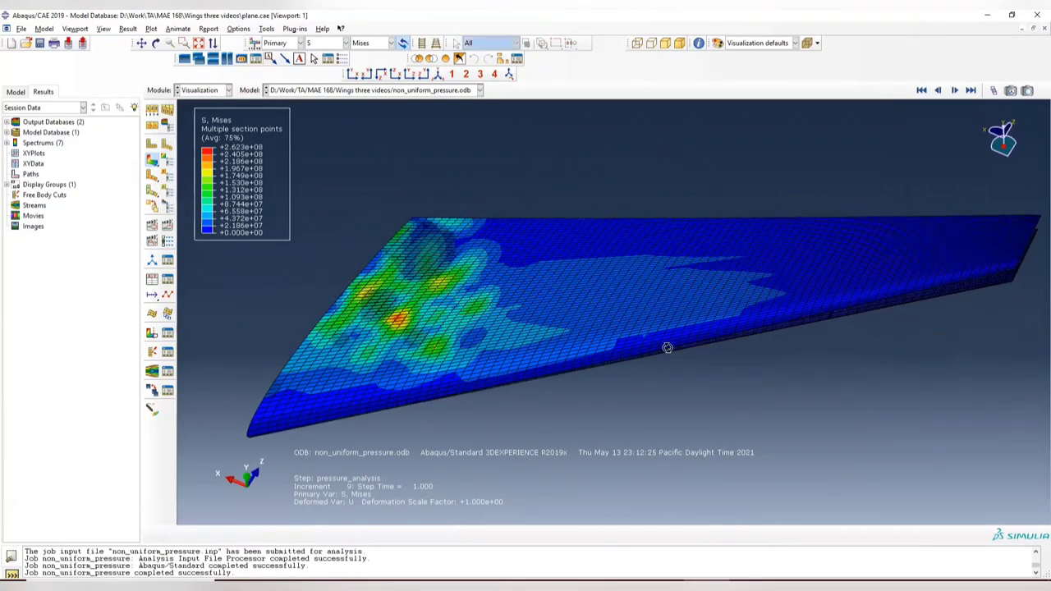
ctrl+alt+drag(666, 347, 460, 320)
ctrl+alt+drag(505, 268, 566, 380)
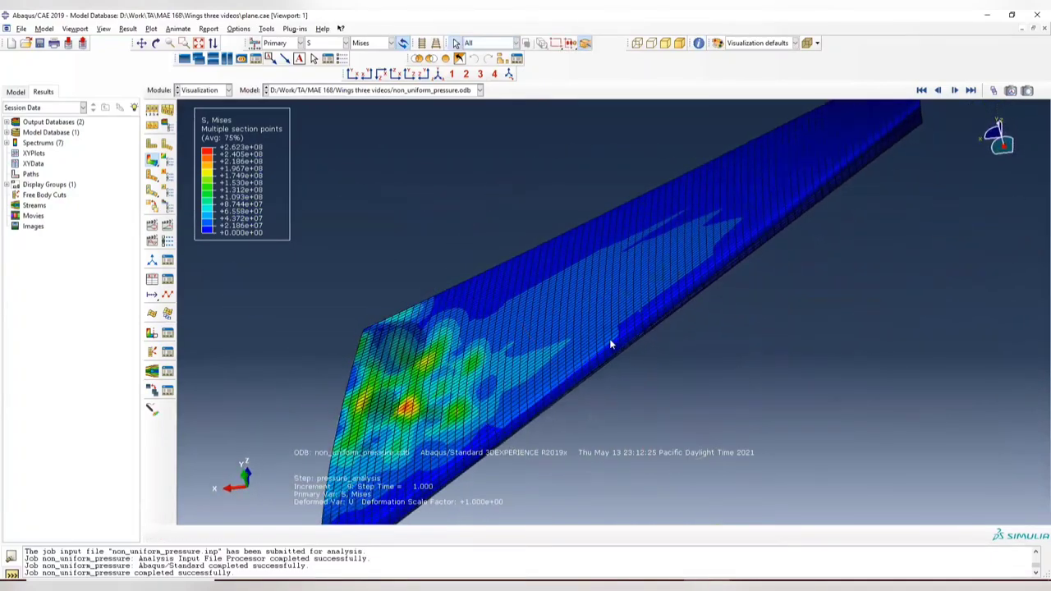
ctrl+alt+drag(681, 347, 398, 288)
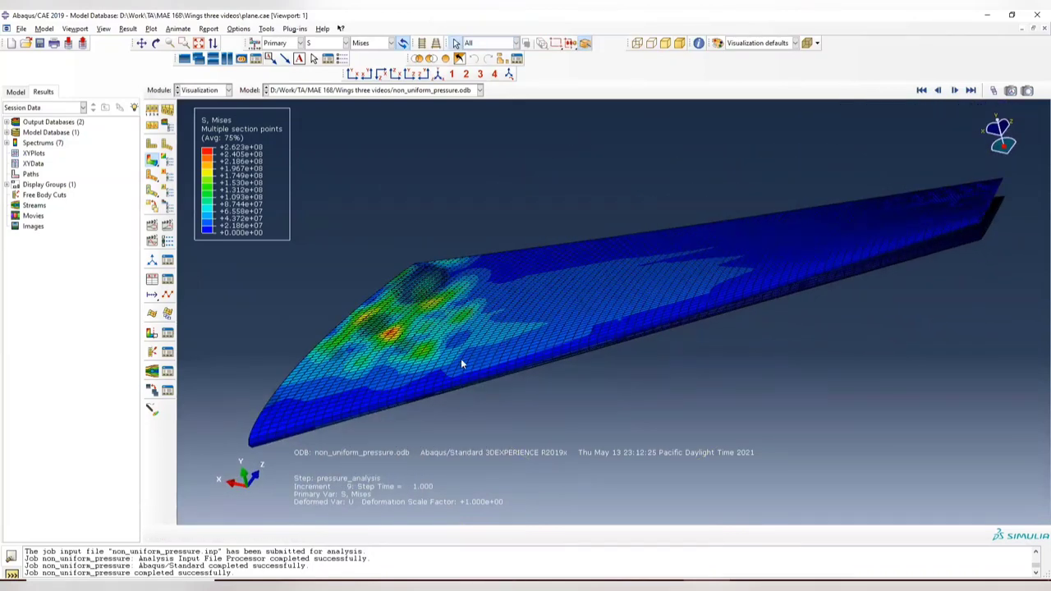
ctrl+alt+click(660, 325)
ctrl+alt+drag(755, 268, 604, 309)
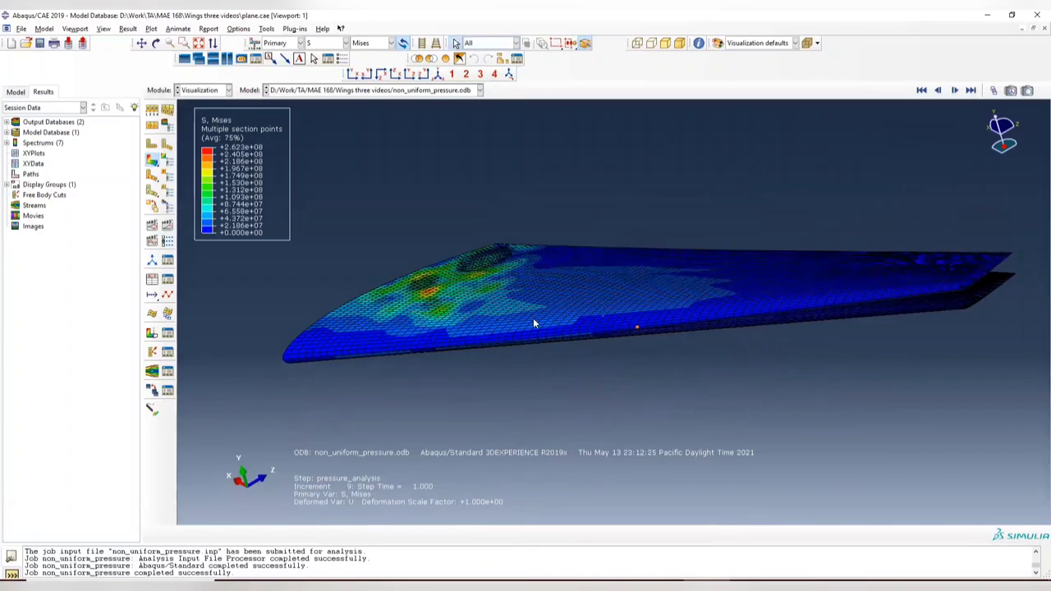
click(345, 43)
Contour the wing by the PDLOAD pressure field, viewing along the span.
click(328, 67)
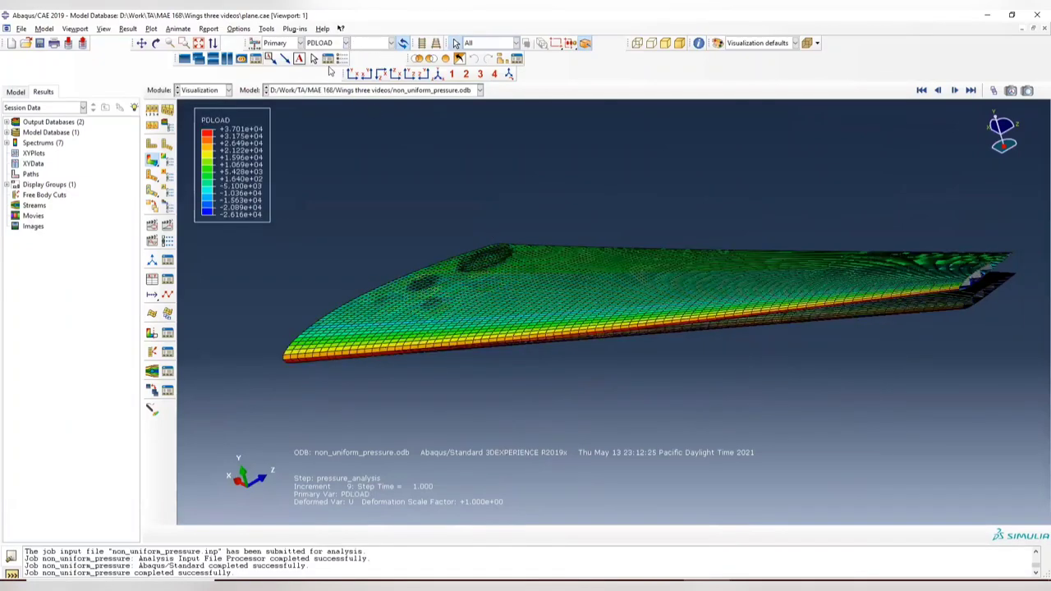
ctrl+alt+drag(529, 274, 533, 360)
ctrl+alt+drag(575, 280, 678, 268)
Show the PDLOAD contour on the undeformed shape and orbit to inspect the pressure pattern.
drag(152, 160, 183, 167)
ctrl+alt+drag(624, 271, 621, 387)
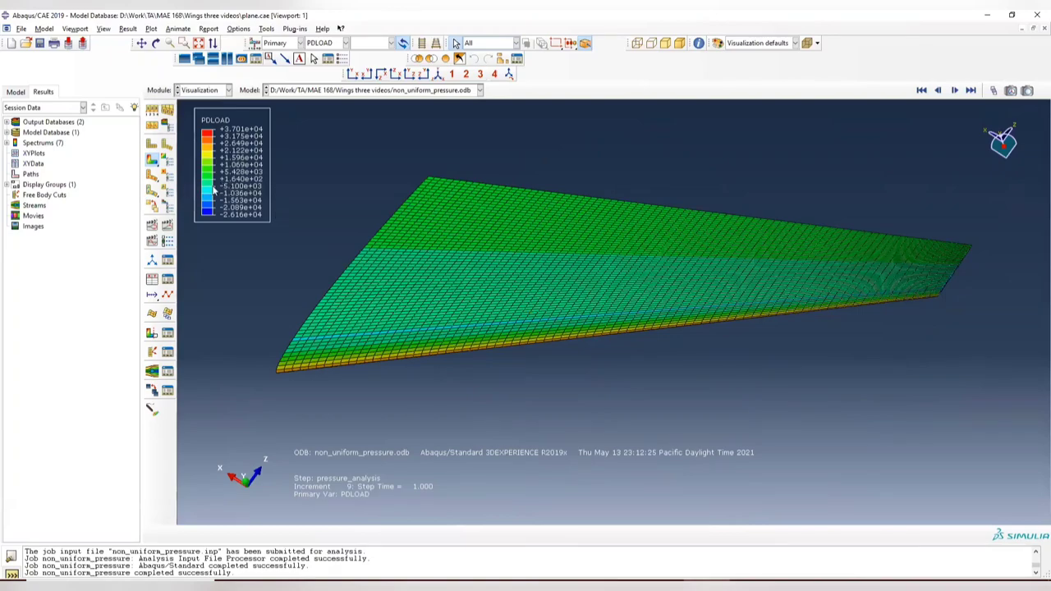
ctrl+alt+drag(470, 243, 544, 354)
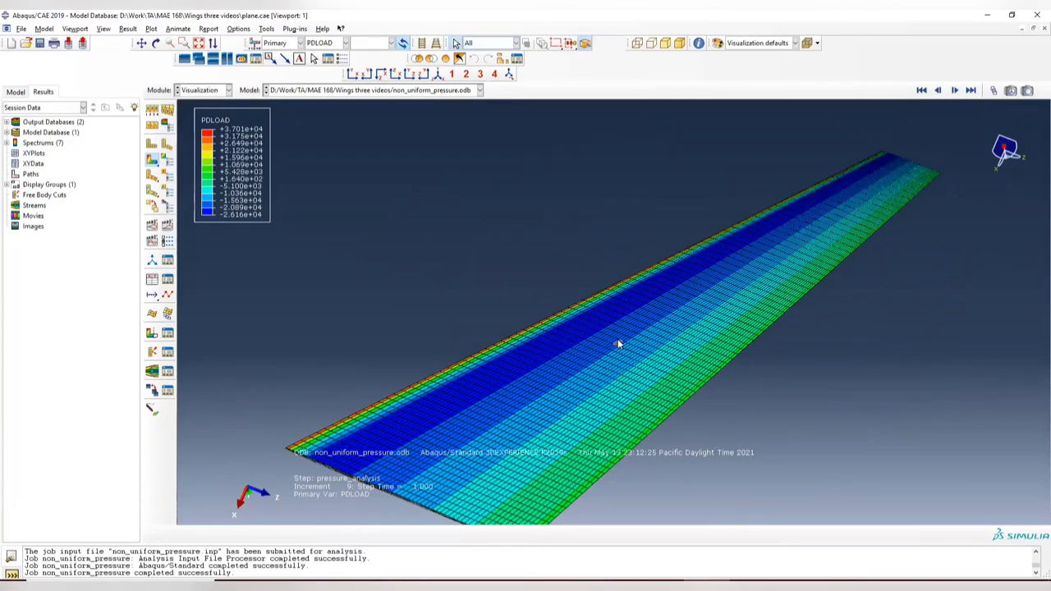
ctrl+alt+drag(616, 281, 795, 328)
ctrl+alt+drag(701, 249, 926, 295)
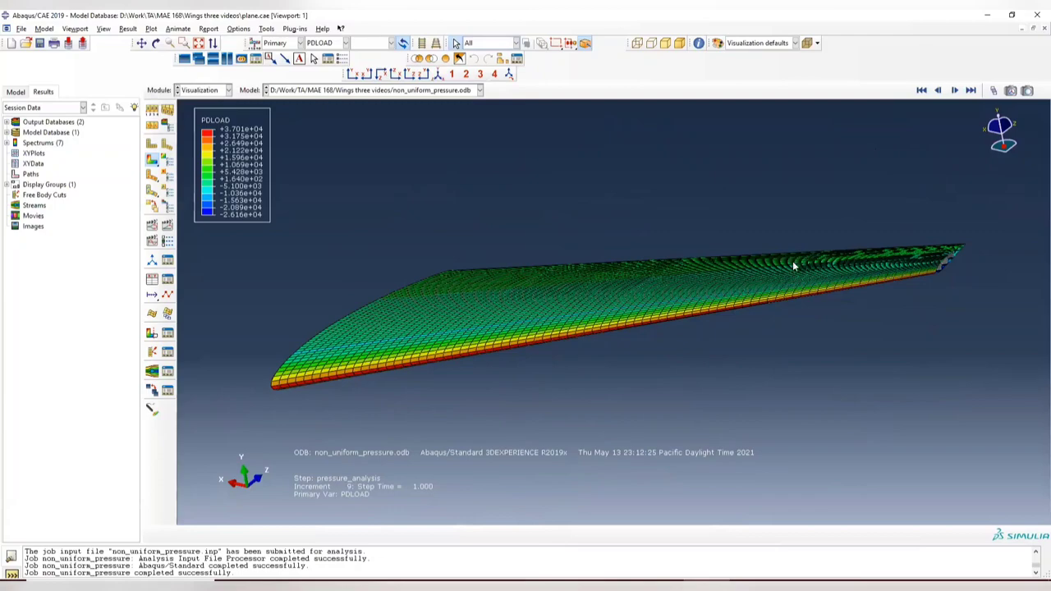
ctrl+alt+drag(793, 266, 588, 303)
ctrl+alt+drag(457, 310, 547, 329)
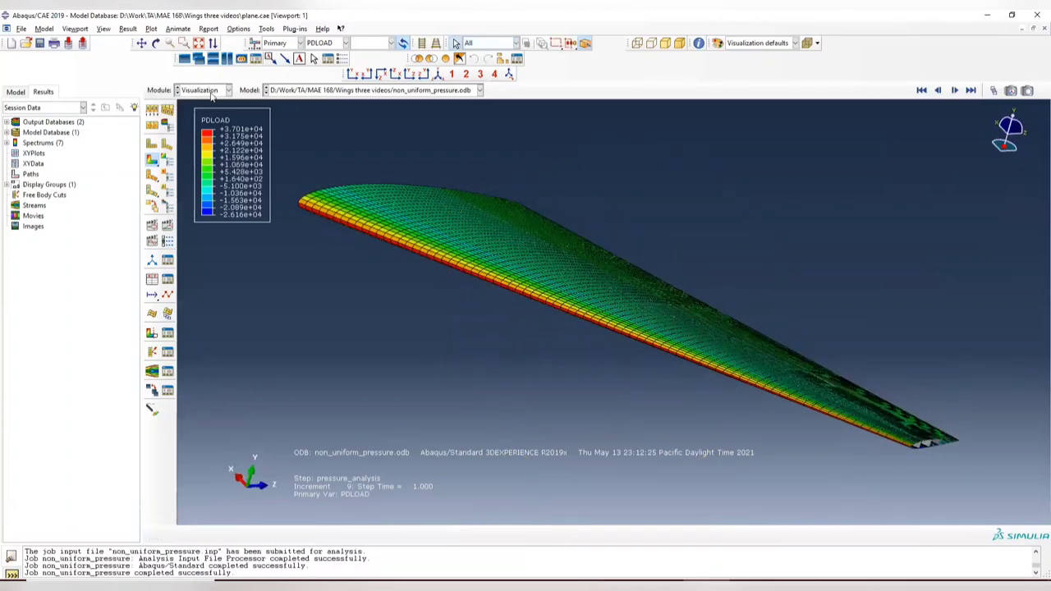
ctrl+alt+drag(770, 346, 261, 129)
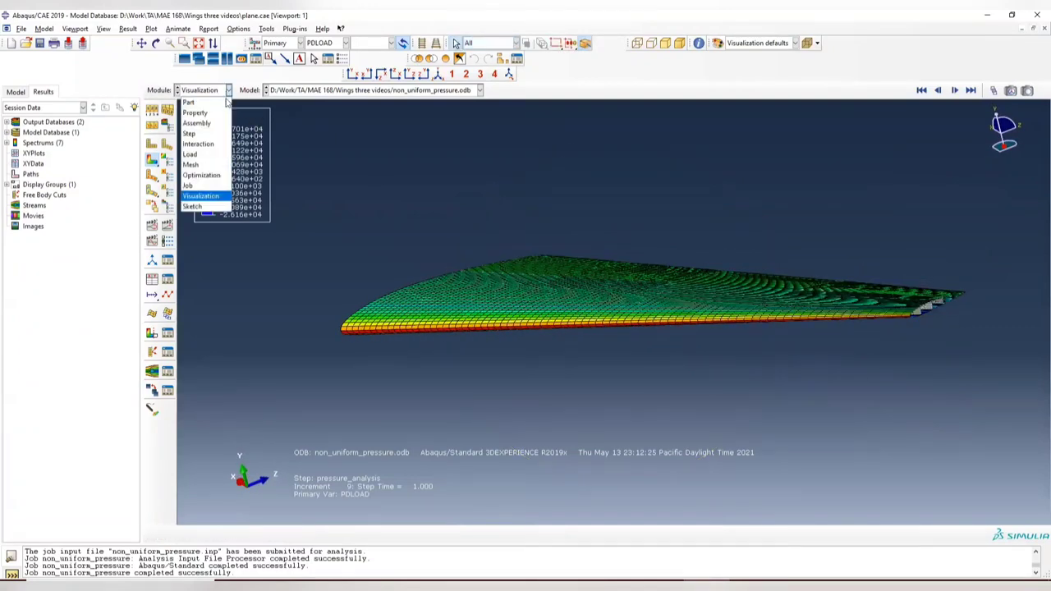
Close the job manager and switch to the Load module.
click(189, 186)
click(504, 170)
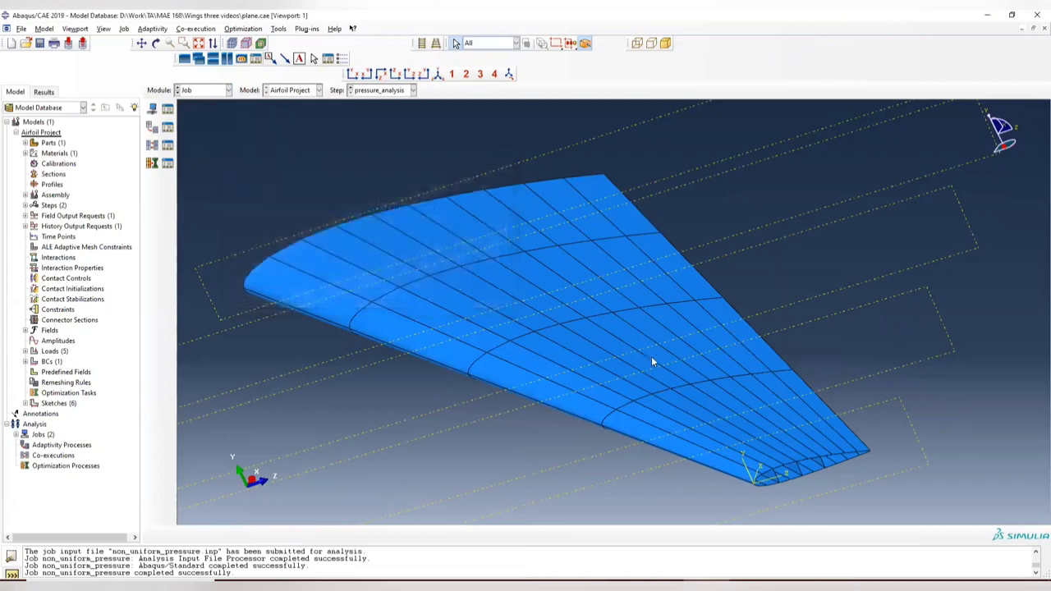
ctrl+alt+drag(657, 363, 674, 319)
click(194, 92)
click(191, 155)
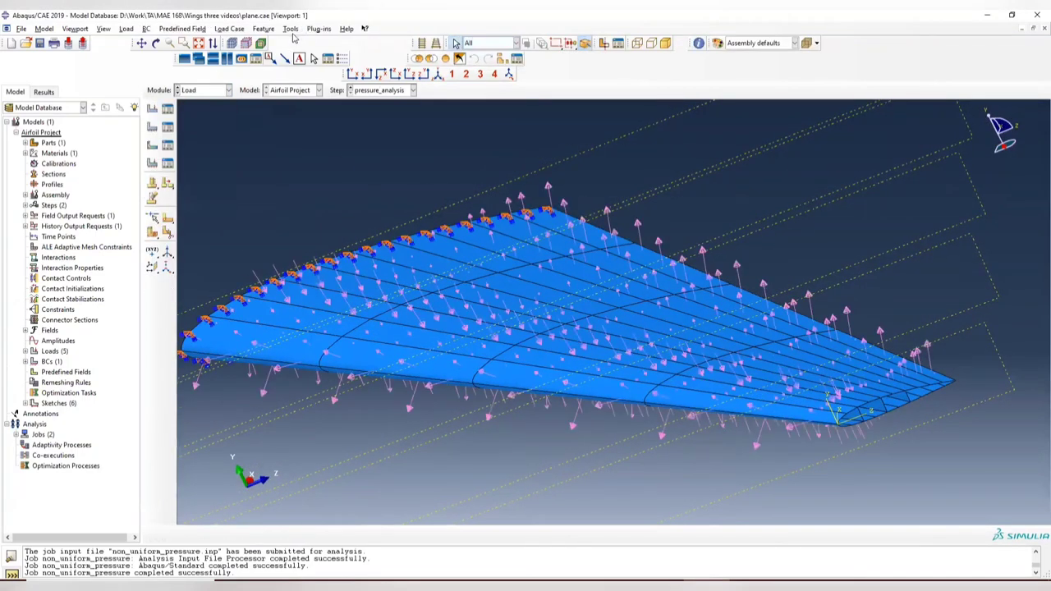
Start a new discrete field and try the Nodes and Elements location options.
click(293, 29)
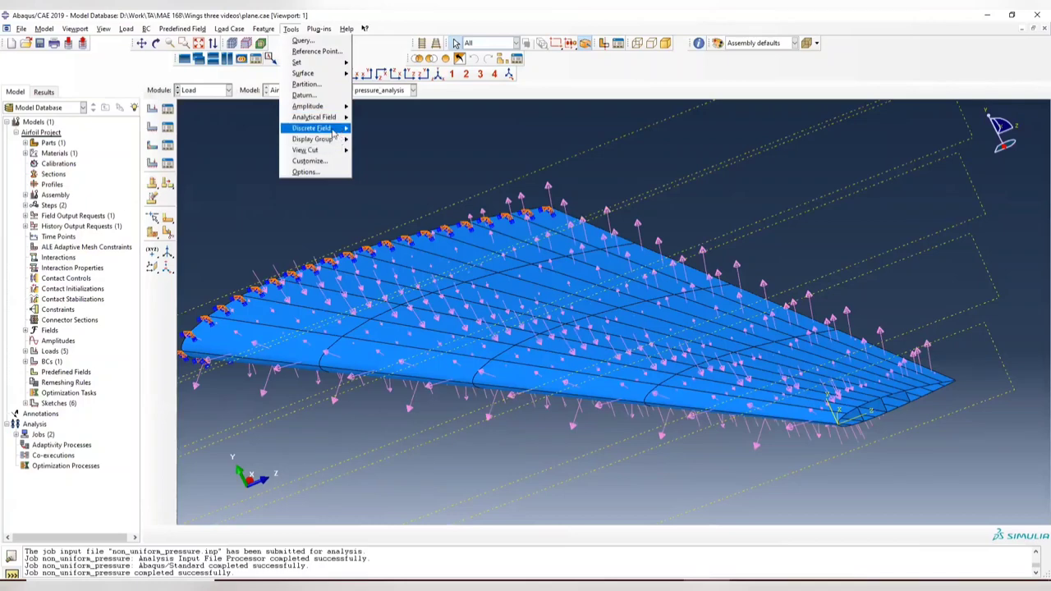
mouse_move(330, 134)
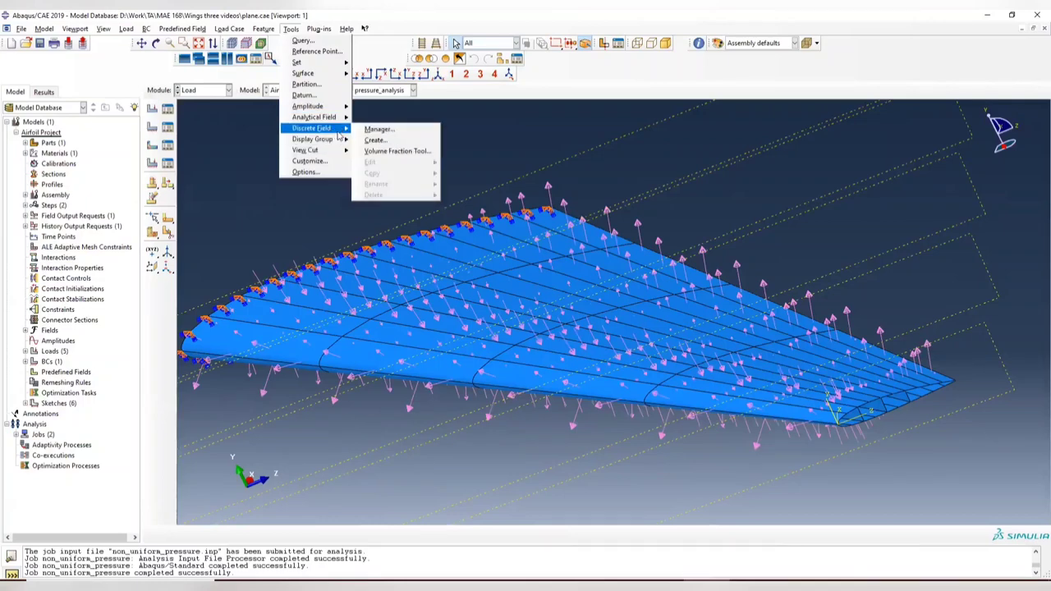
click(376, 130)
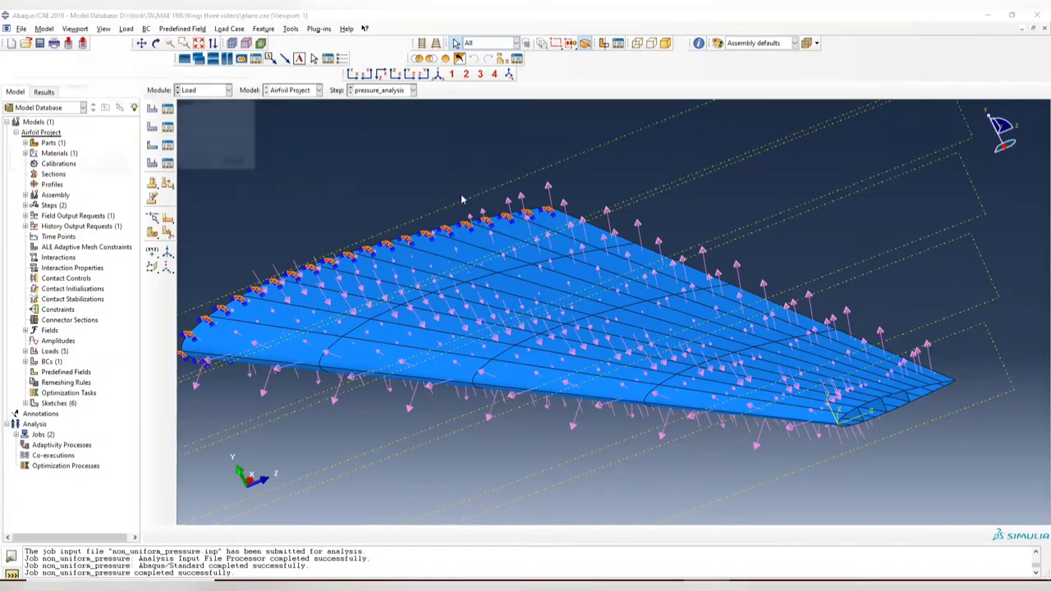
click(41, 163)
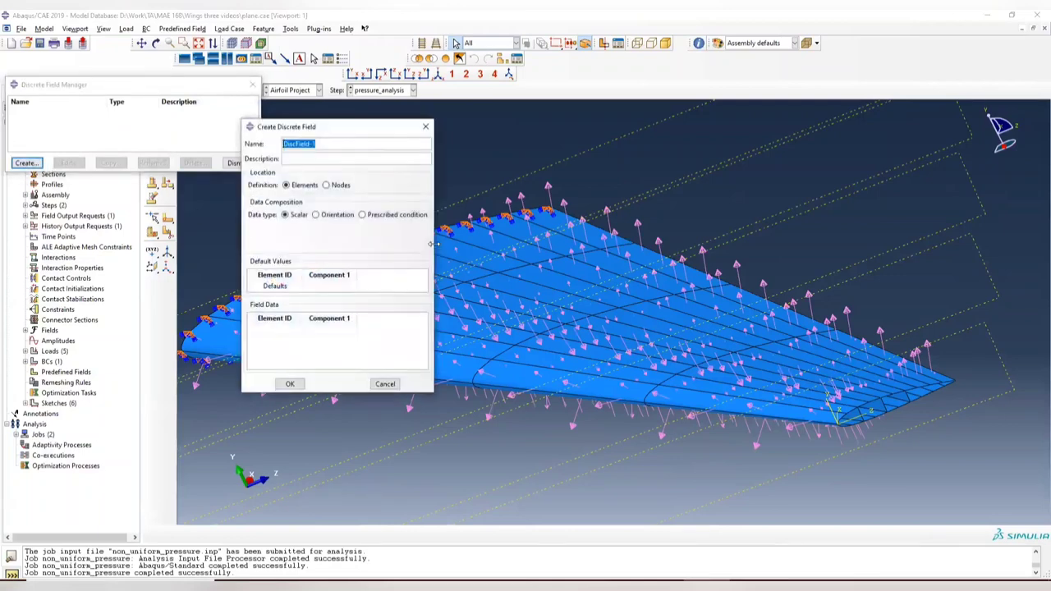
click(291, 330)
click(327, 185)
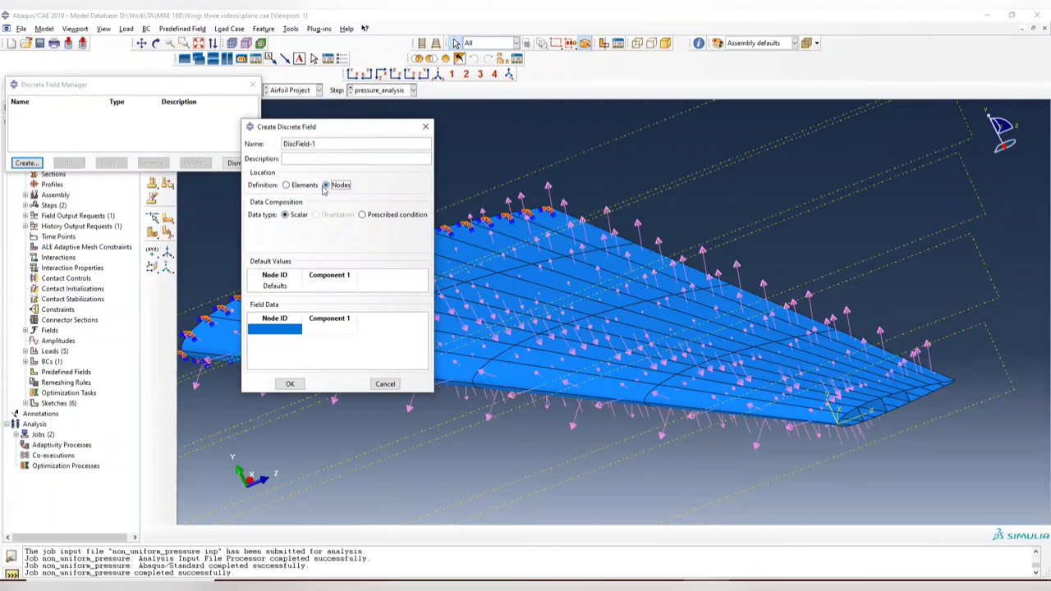
click(300, 185)
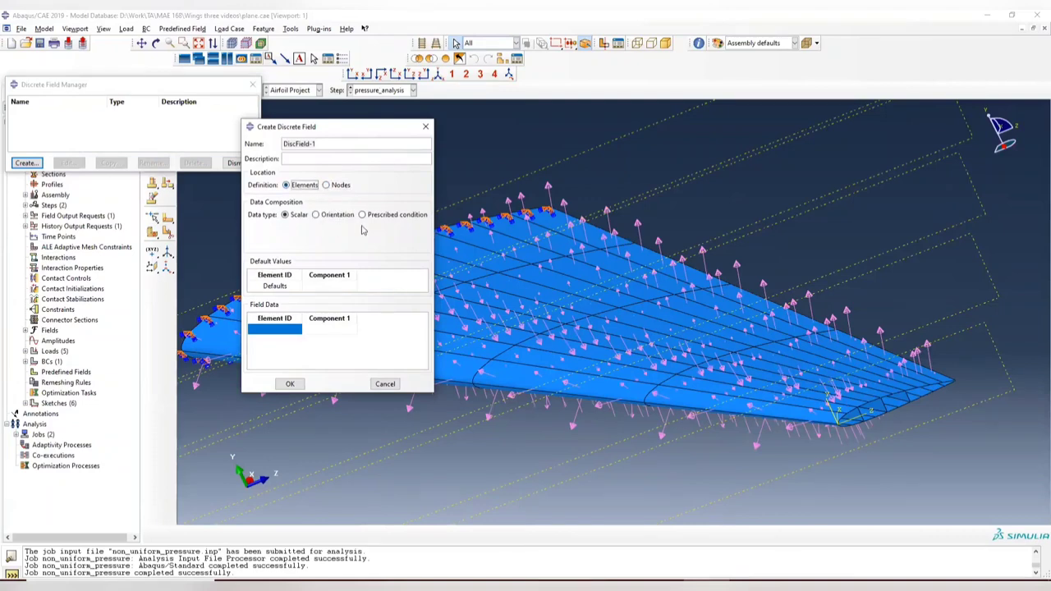
Try the Orientation, Prescribed condition and Scalar data types, then discard the field.
click(316, 216)
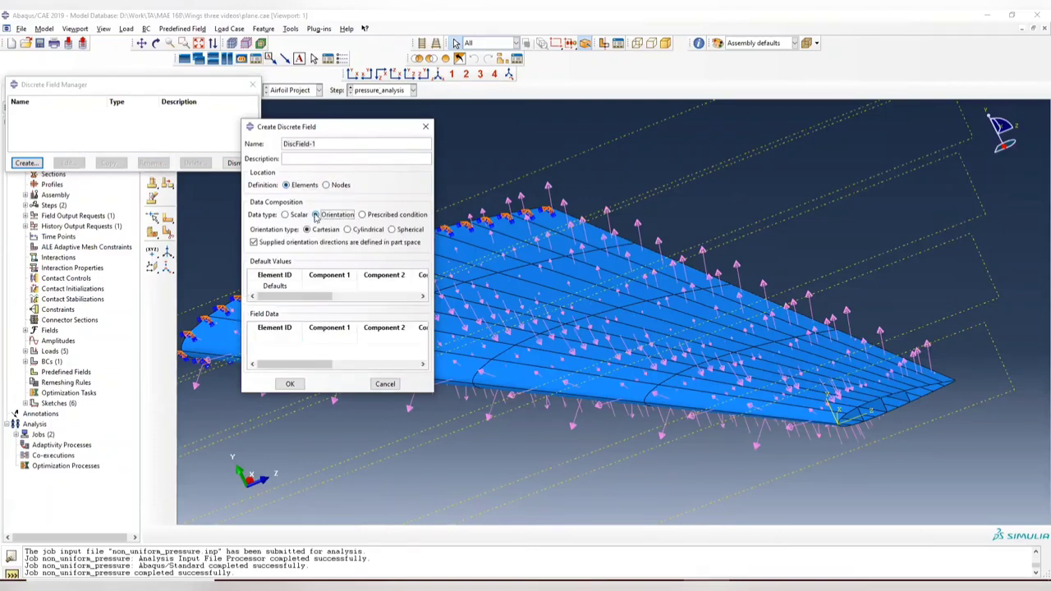
click(371, 217)
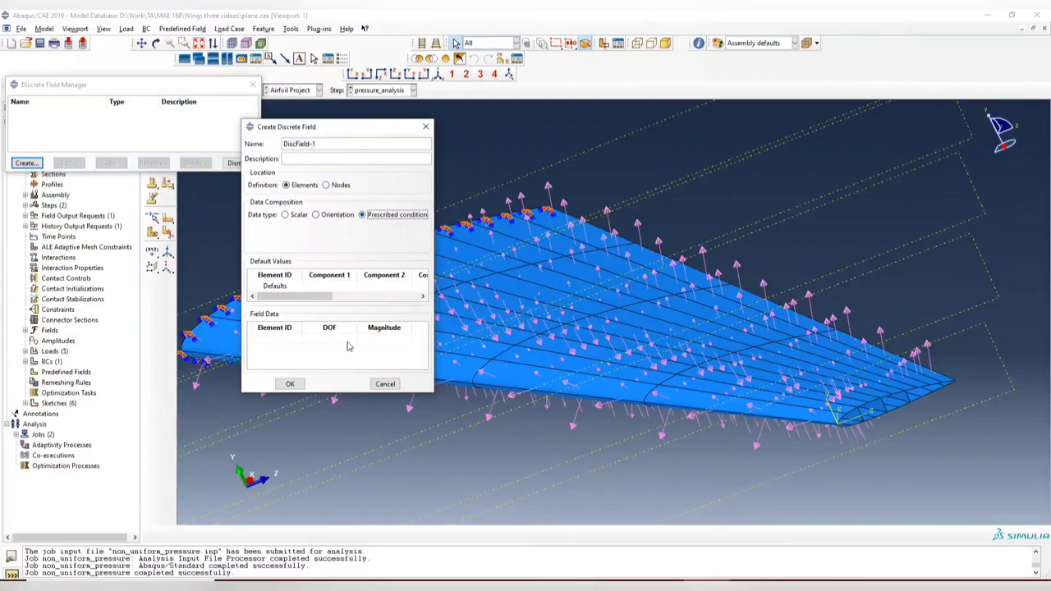
click(293, 216)
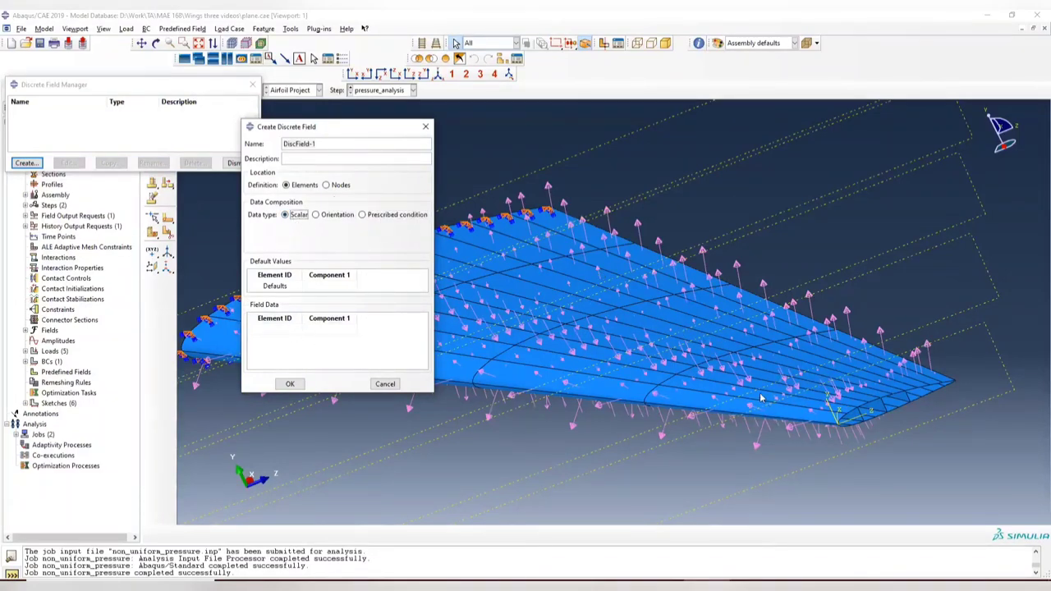
click(425, 127)
click(335, 276)
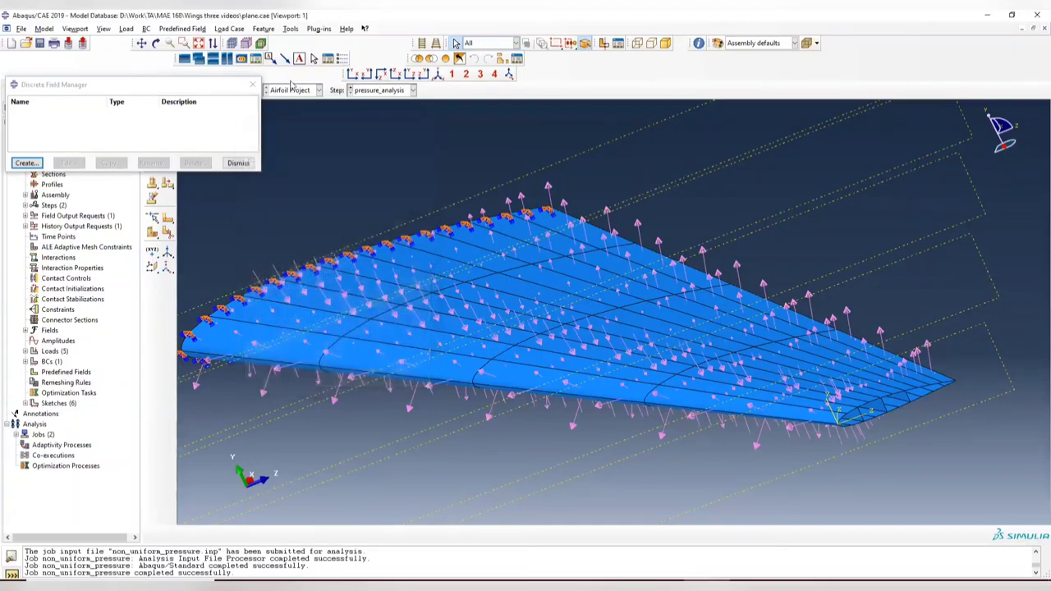
click(252, 85)
In the Job module, review the non_uniform_pressure job's user subroutine file field and accept unchanged.
click(206, 91)
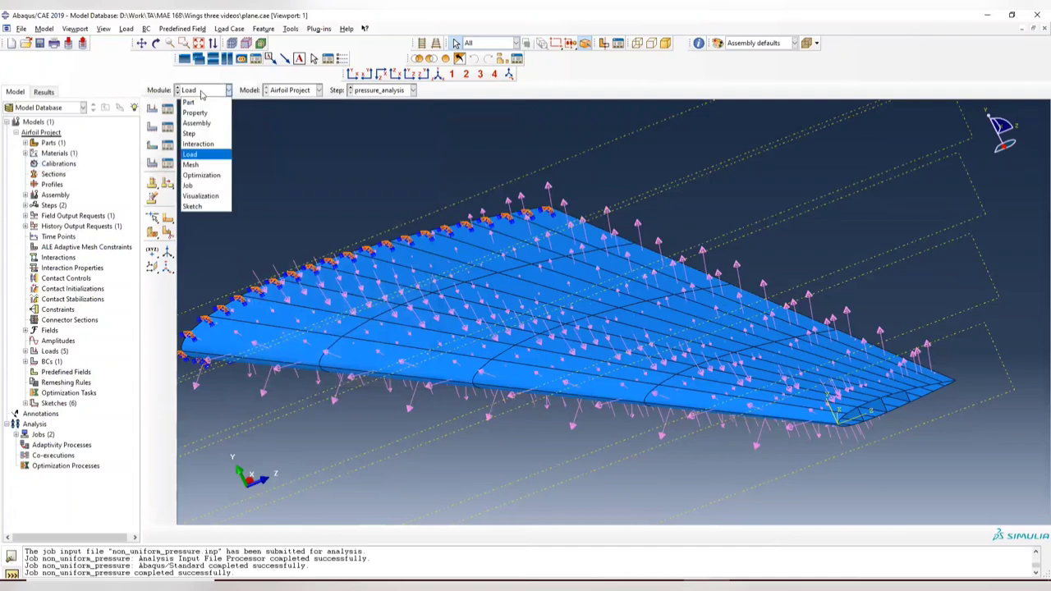
click(197, 191)
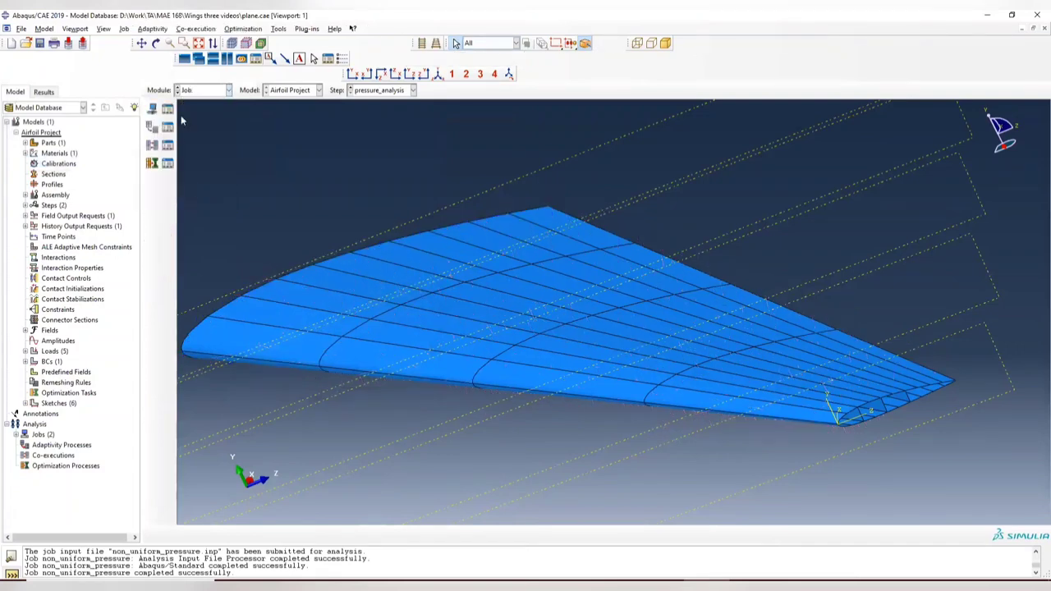
click(168, 110)
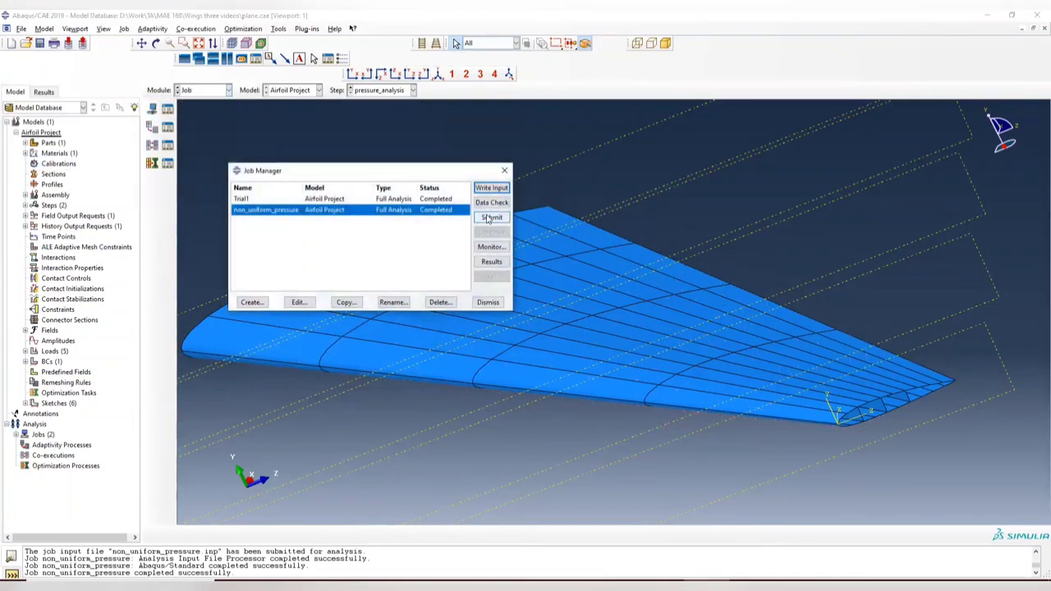
click(298, 302)
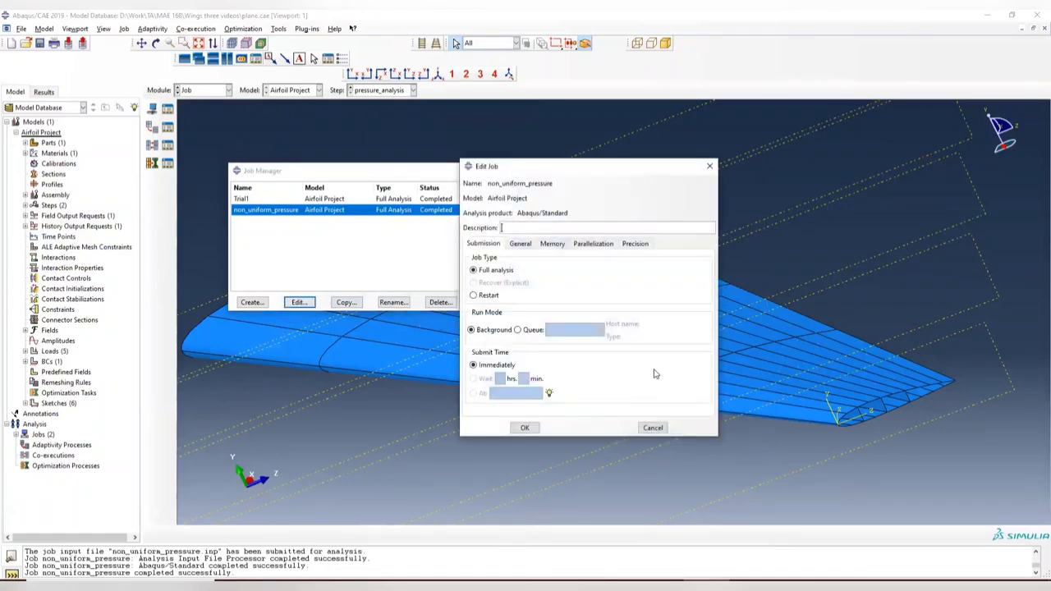
click(529, 244)
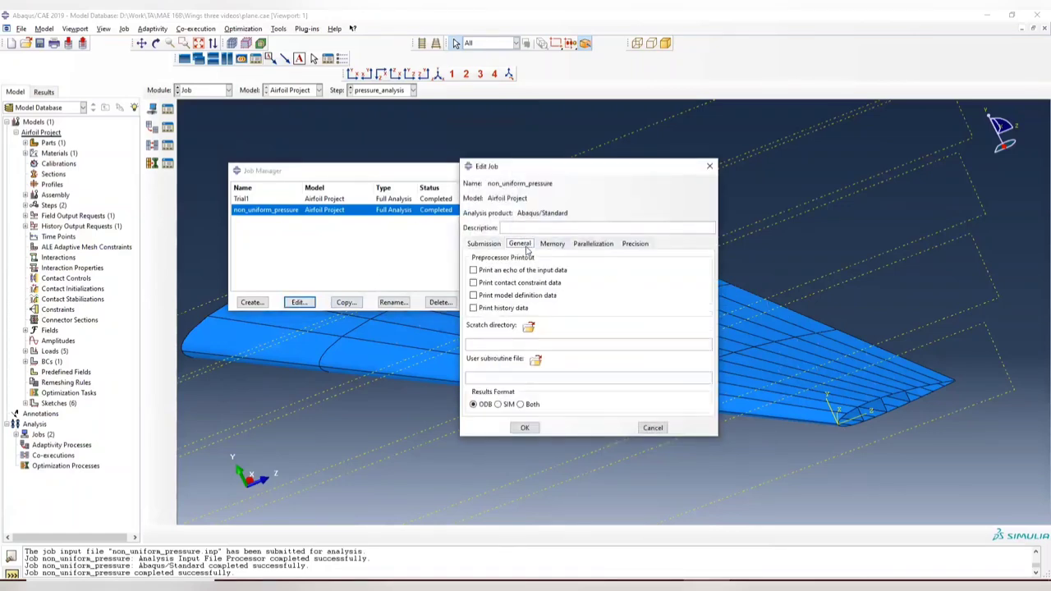
click(510, 377)
click(526, 427)
click(502, 171)
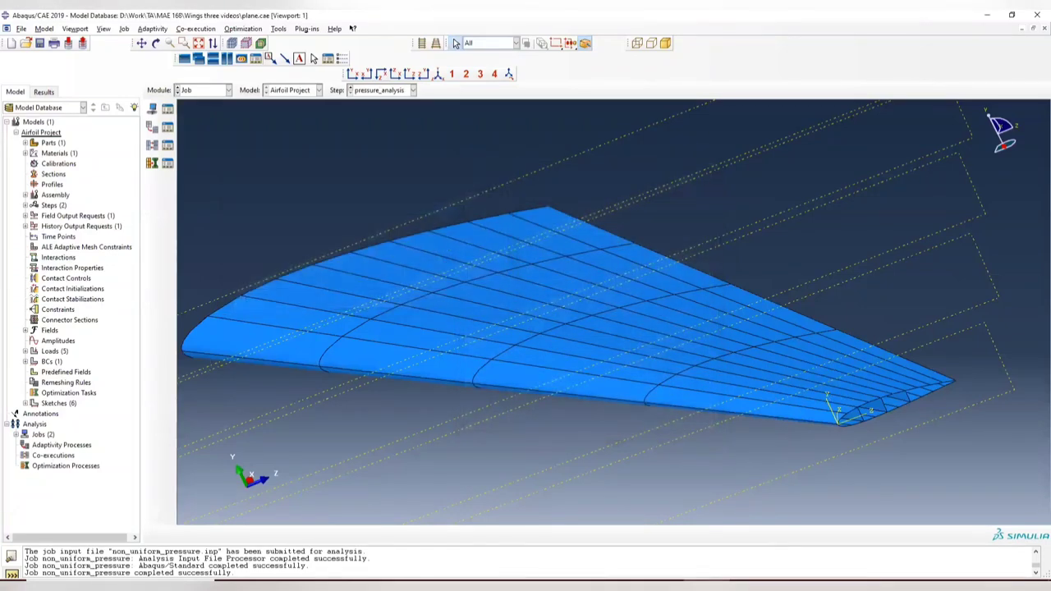